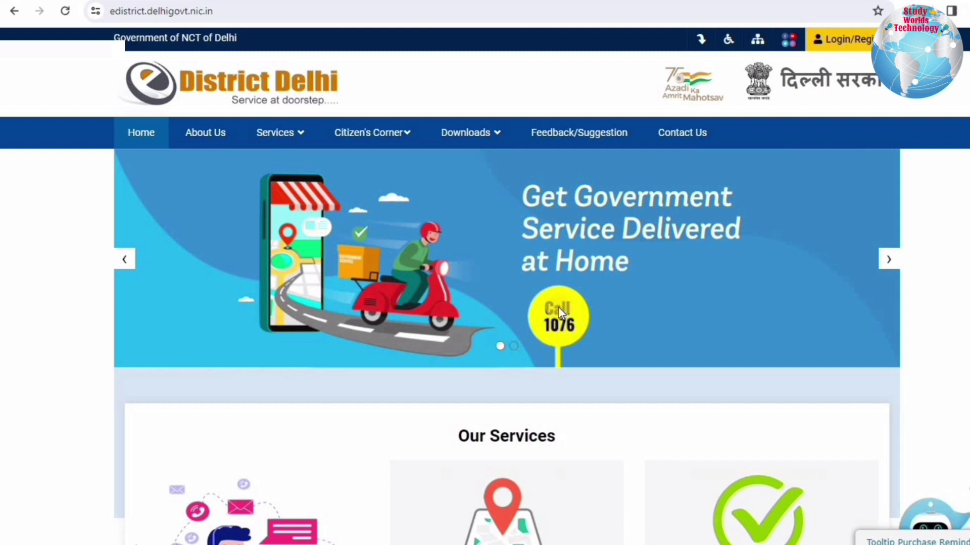
Browse the home page banner slides and service cards.
left_click(895, 262)
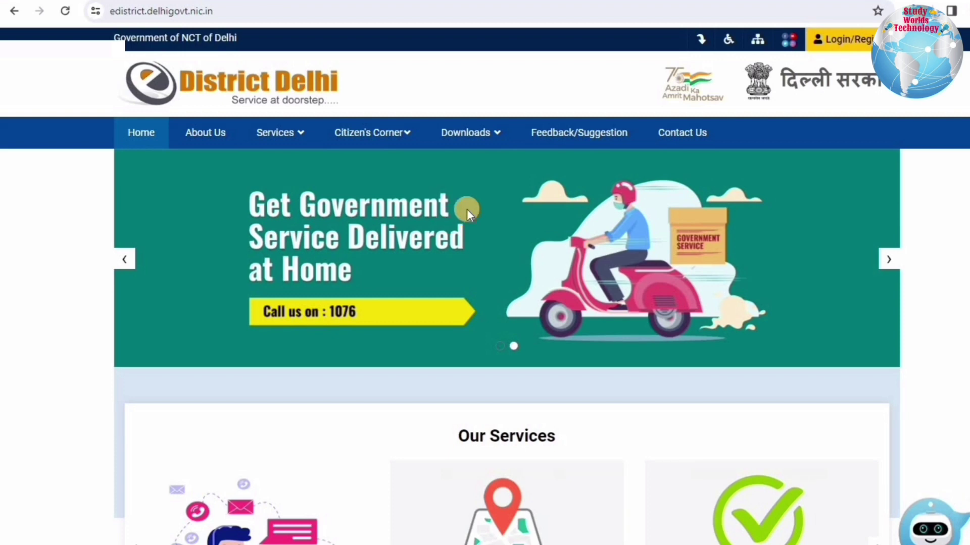
scroll(479, 274, "down", 5)
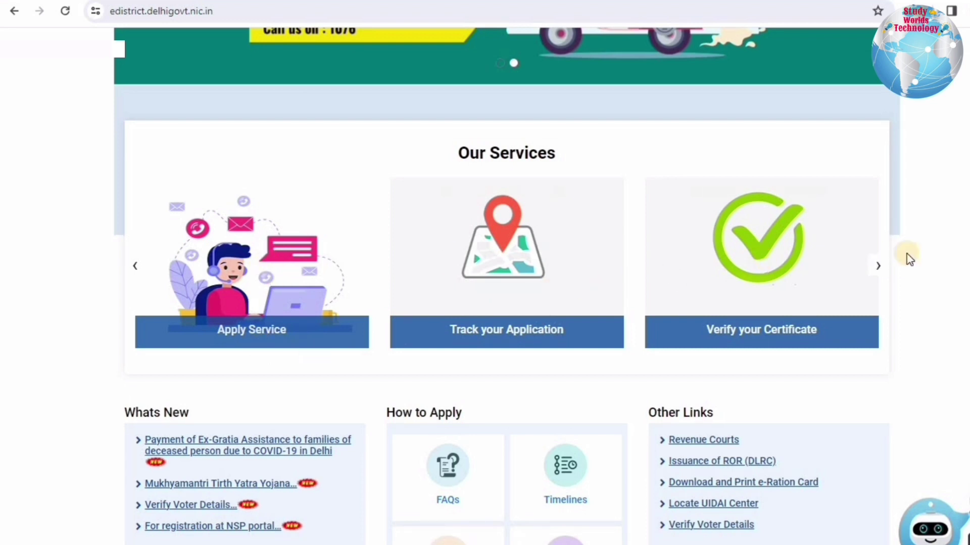
left_click(877, 266)
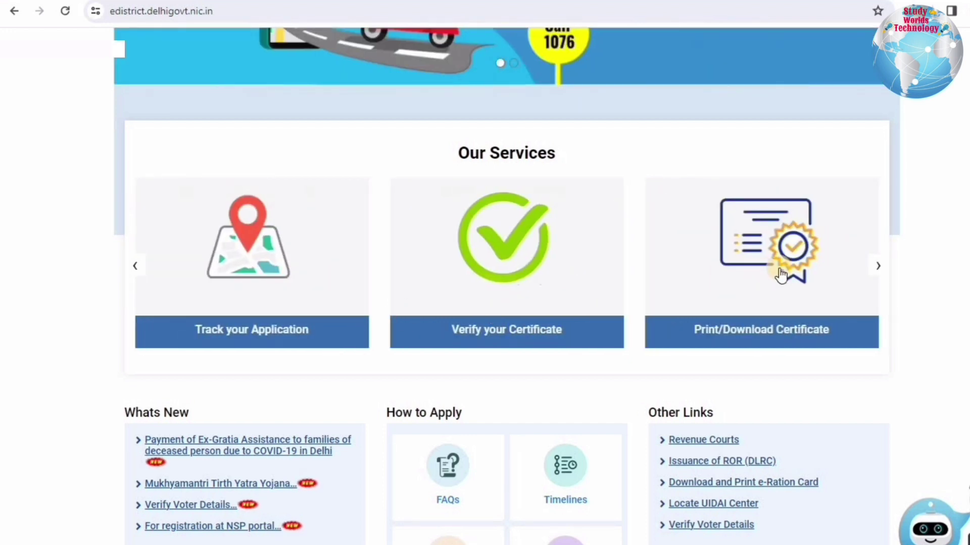
scroll(782, 276, "down", 1)
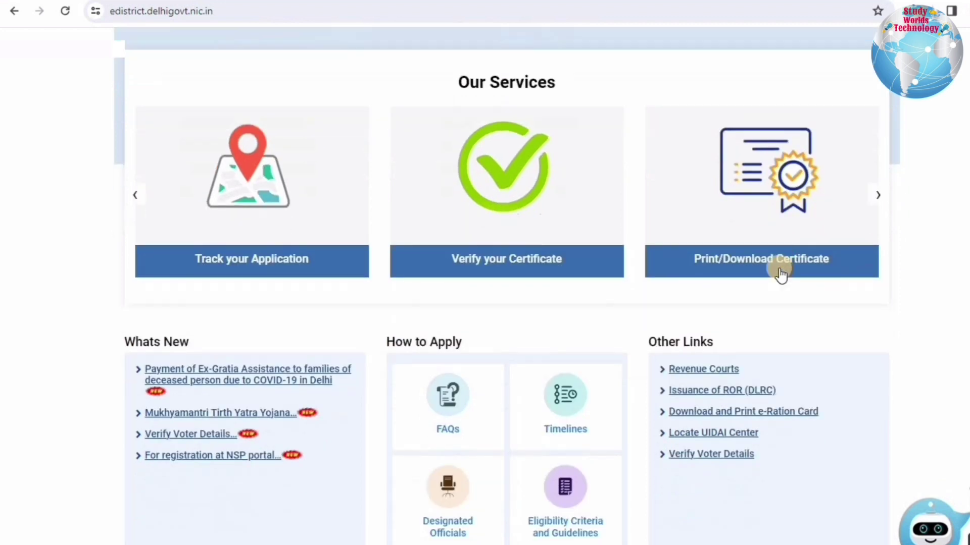
scroll(781, 275, "up", 1)
scroll(780, 274, "up", 5)
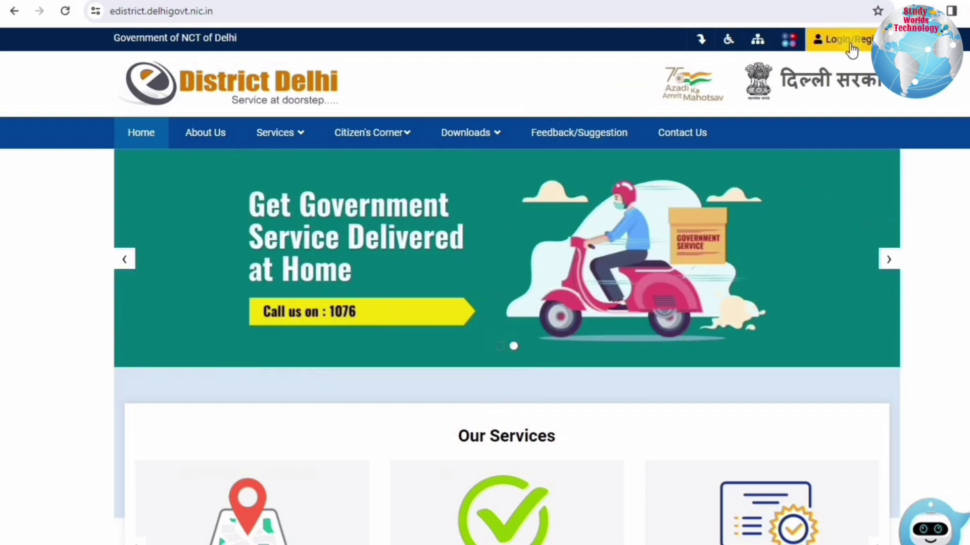
Go to the Citizen Login Form and open the new-user registration form.
left_click(851, 47)
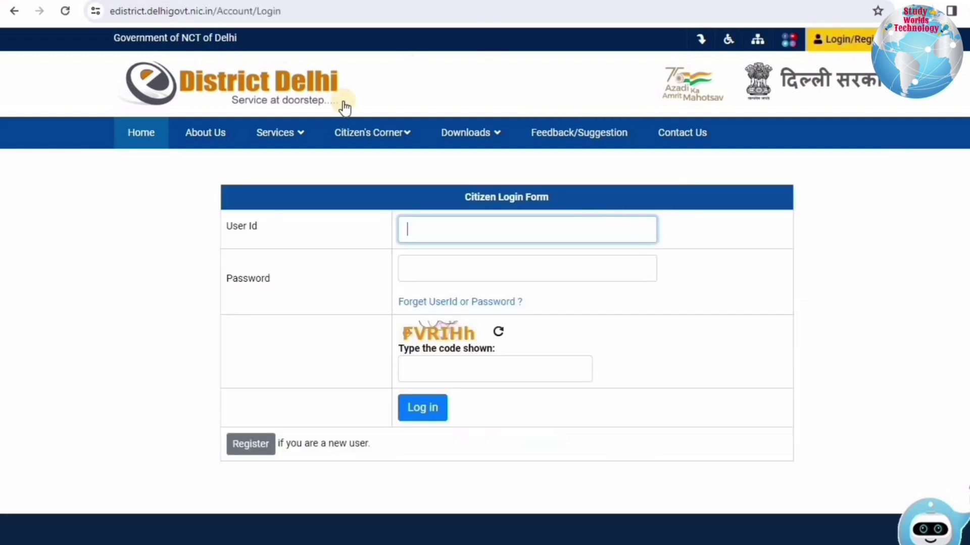
left_click(556, 196)
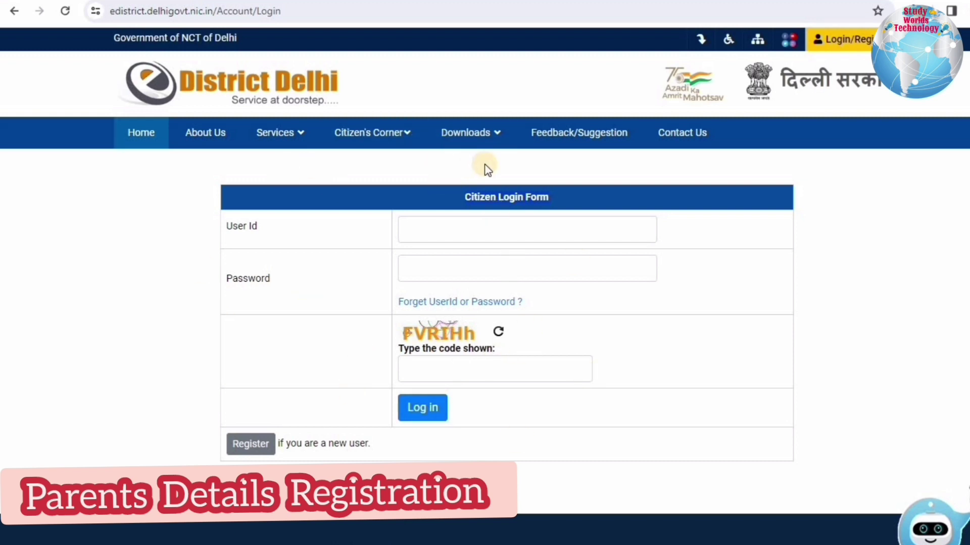
left_click(251, 445)
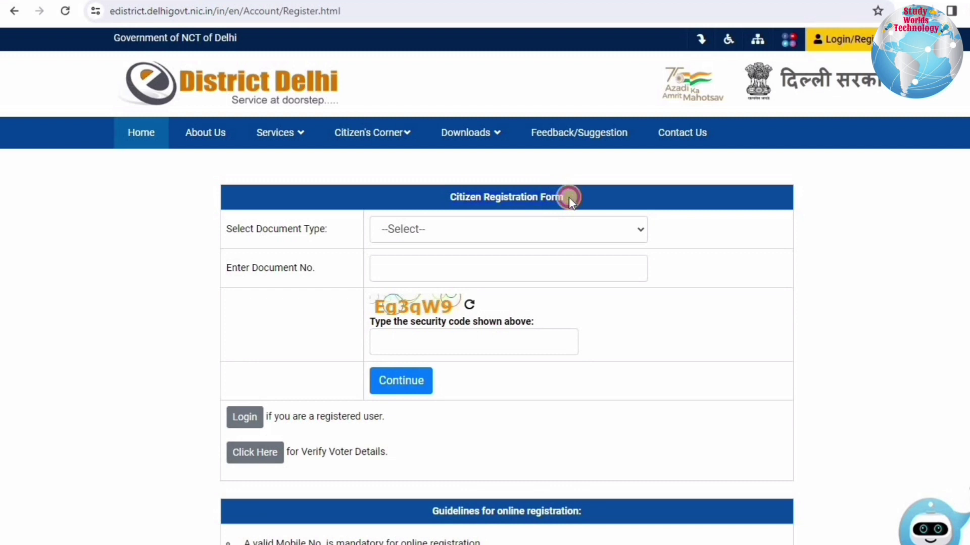
Pick Aadhaar Card as the document type and reopen the registration form.
left_click_drag(245, 229, 327, 228)
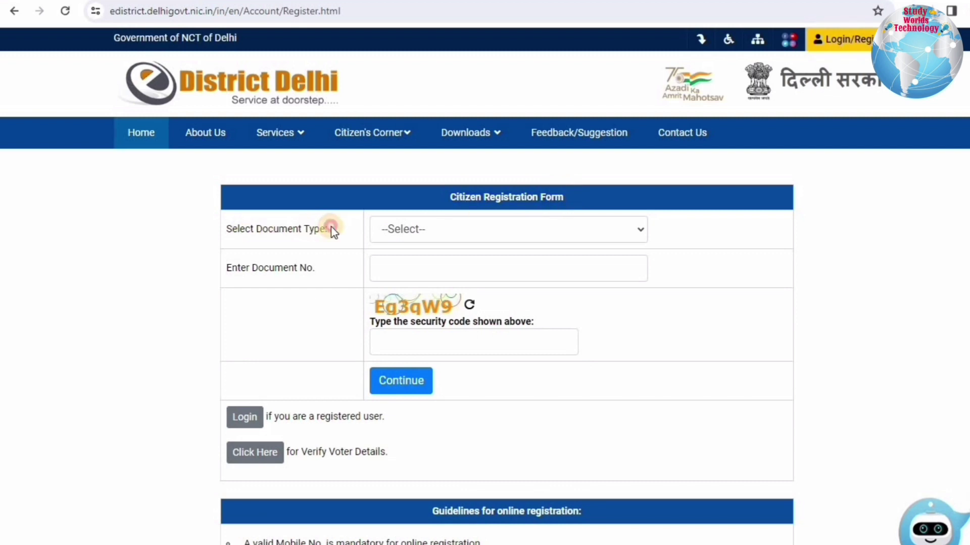
left_click(465, 228)
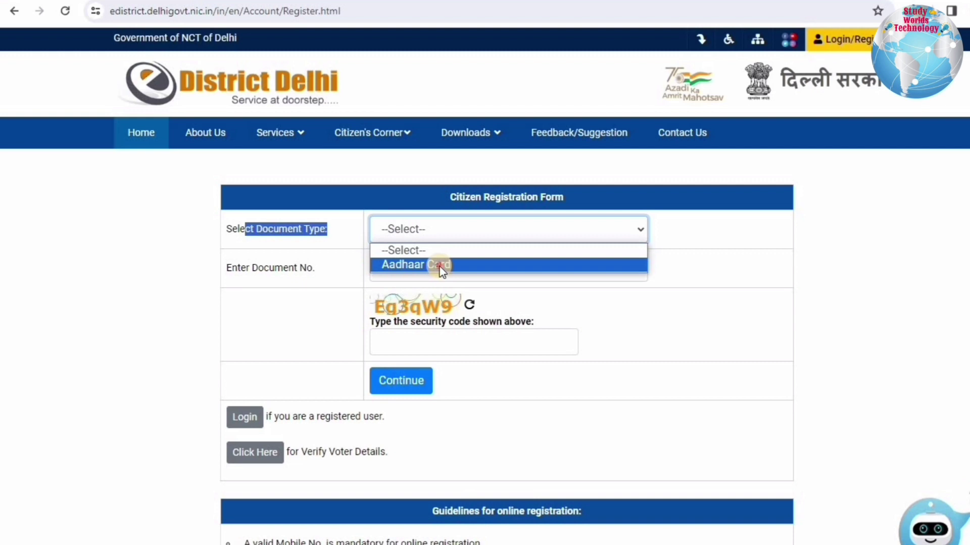
left_click(442, 270)
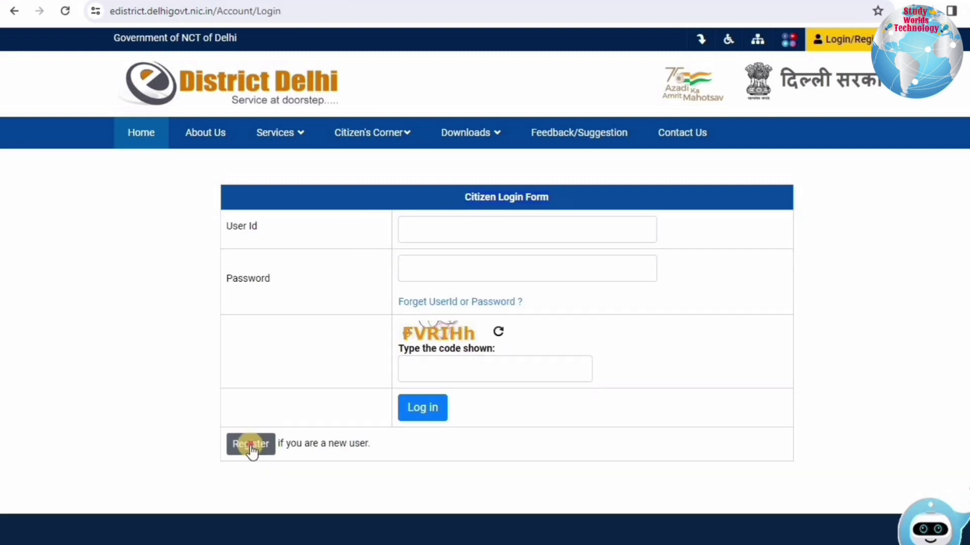
left_click(251, 444)
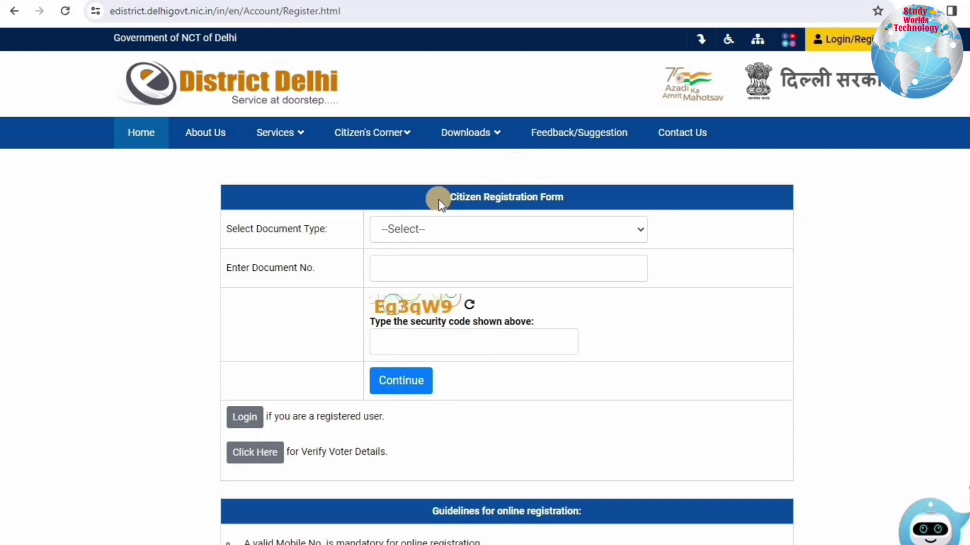
Select Aadhaar Card as the identity document, tick the e-KYC consent and continue.
left_click(506, 197)
left_click(472, 237)
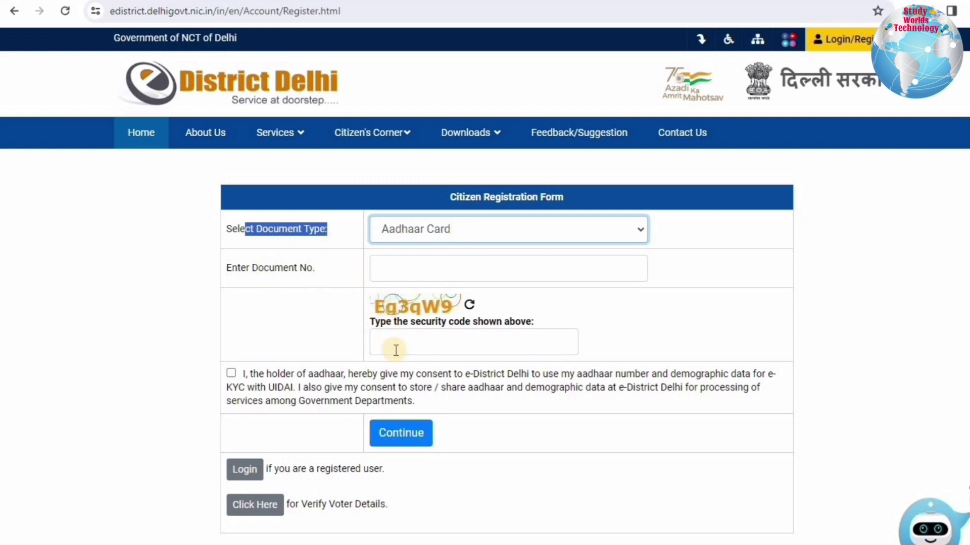
left_click(232, 374)
left_click(252, 377)
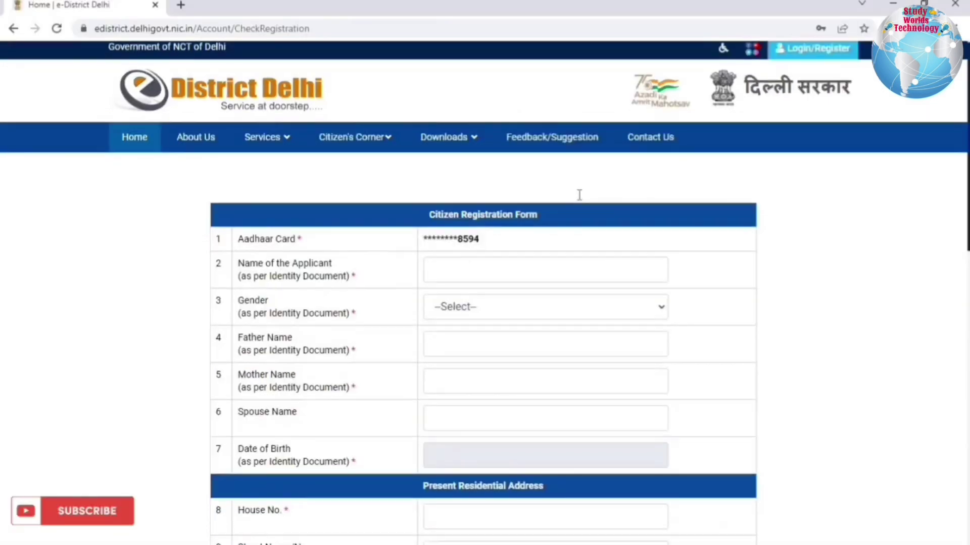
scroll(581, 196, "down", 5)
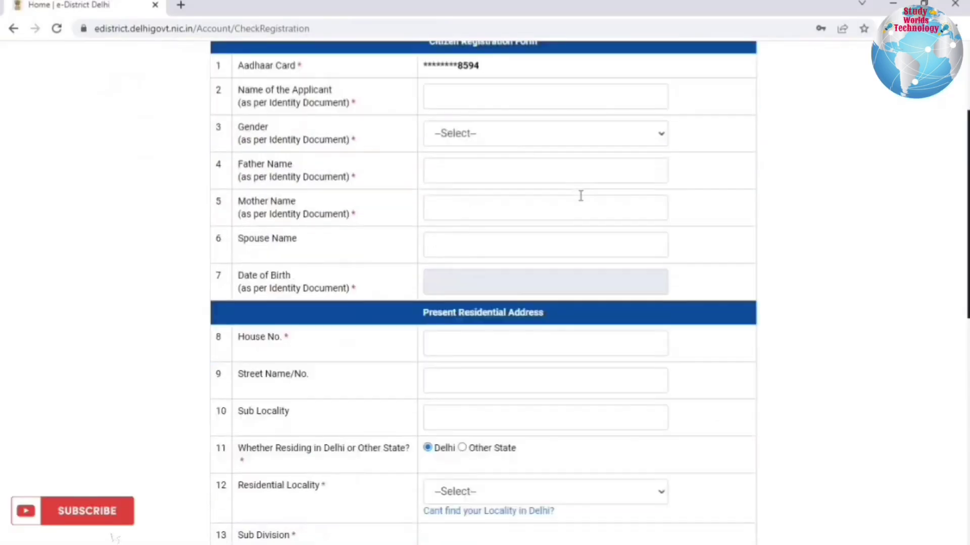
Review the masked Aadhaar number and the applicant's Name field.
scroll(580, 197, "up", 2)
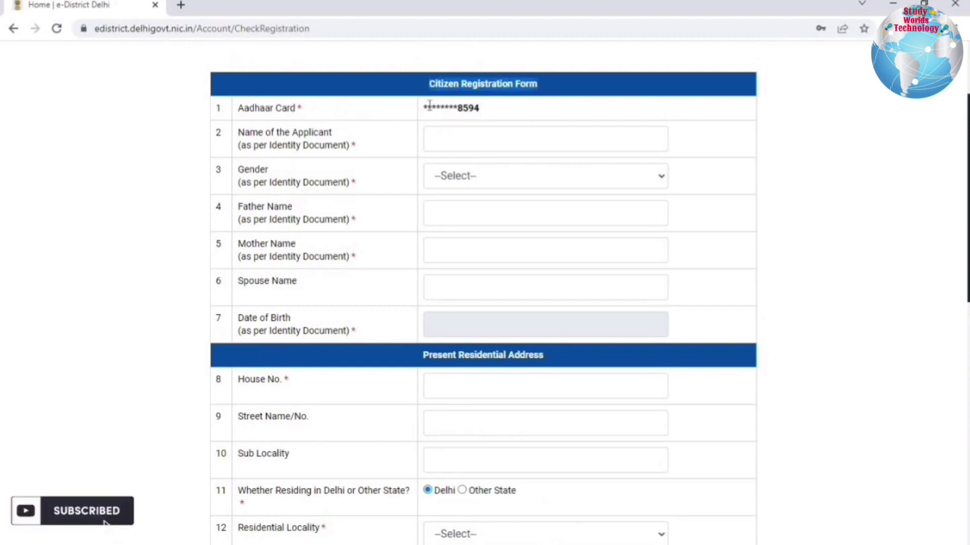
left_click_drag(429, 107, 496, 130)
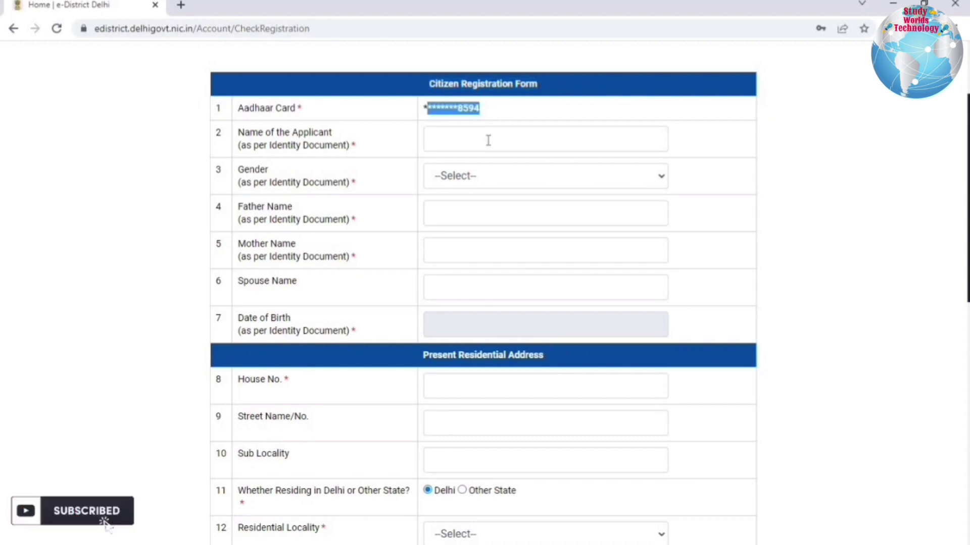
left_click(488, 140)
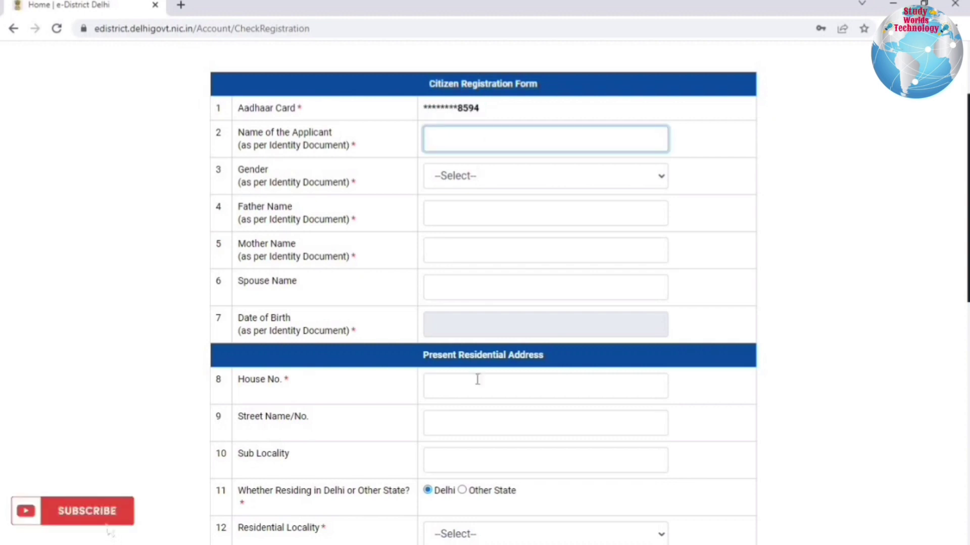
scroll(477, 380, "down", 4)
scroll(477, 379, "down", 5)
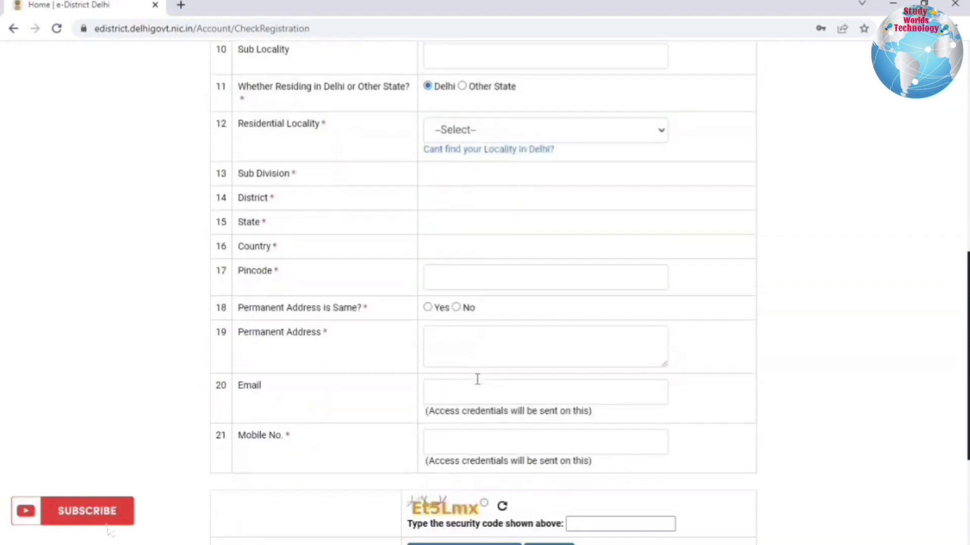
scroll(477, 349, "up", 9)
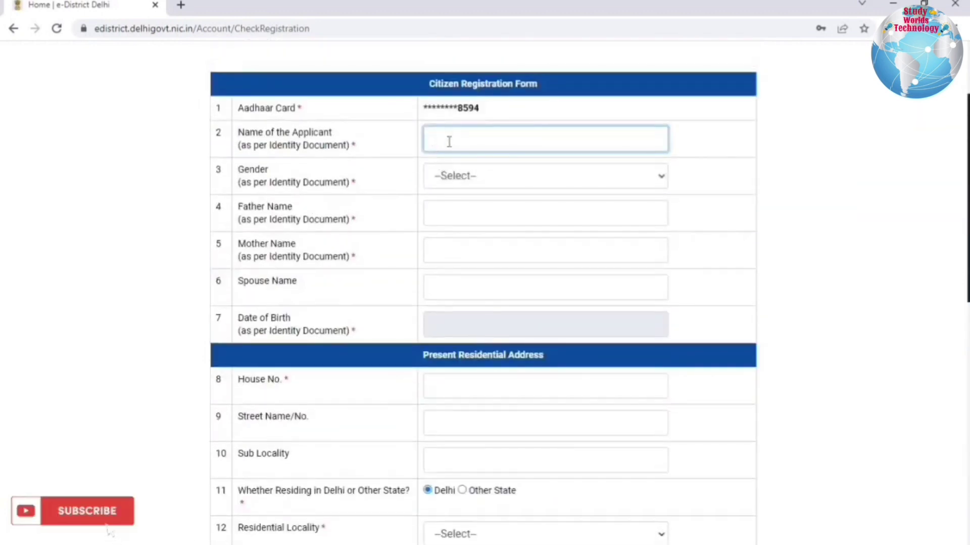
Set Gender to Male and check the Father Name and Date of Birth fields.
left_click(468, 180)
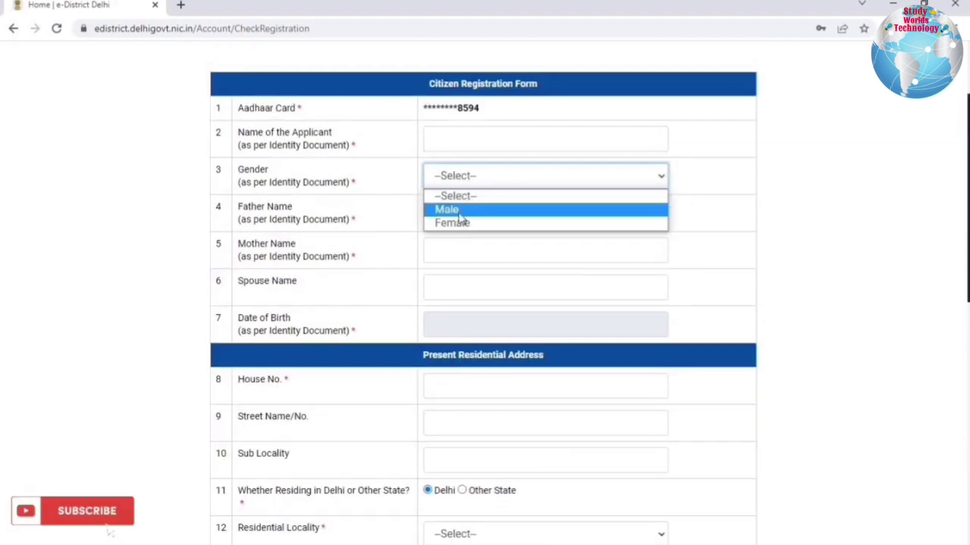
left_click(457, 209)
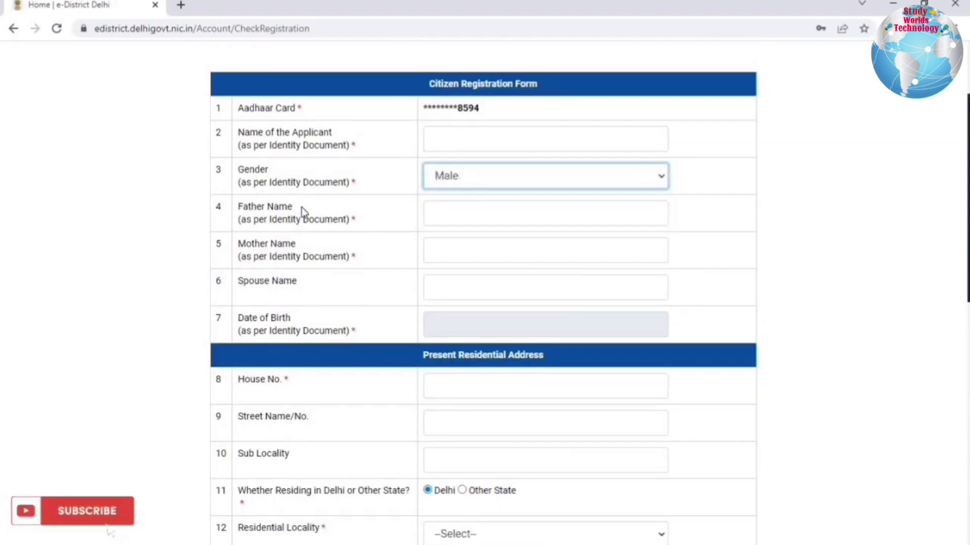
left_click(457, 212)
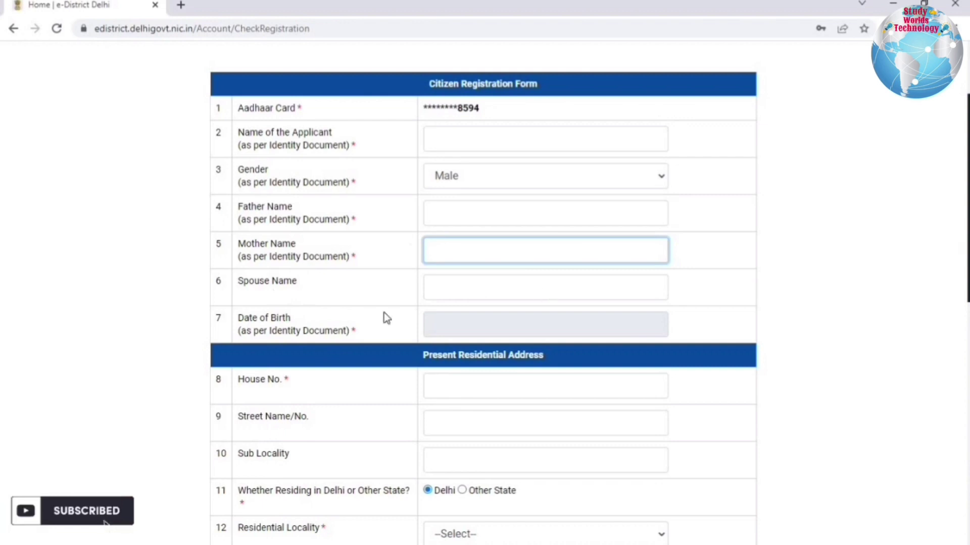
left_click(467, 329)
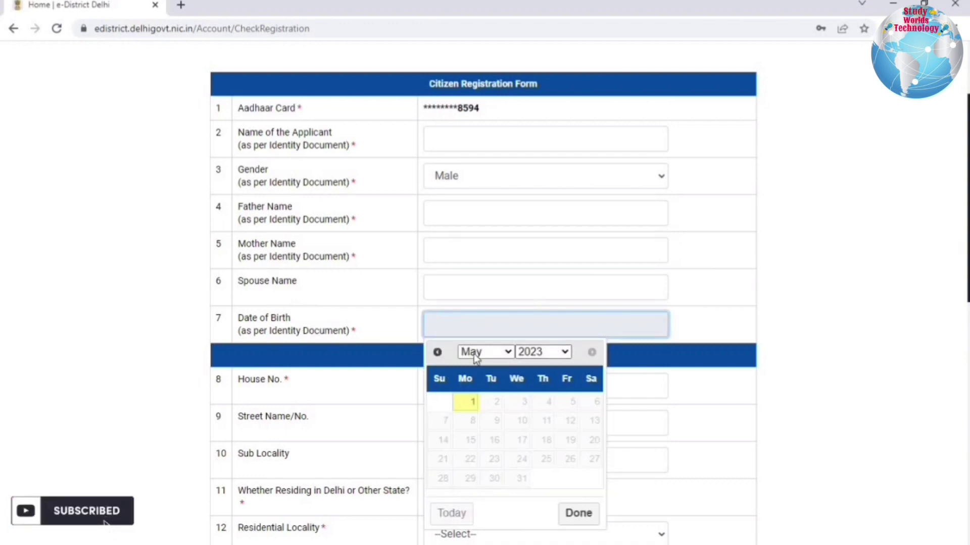
left_click(392, 383)
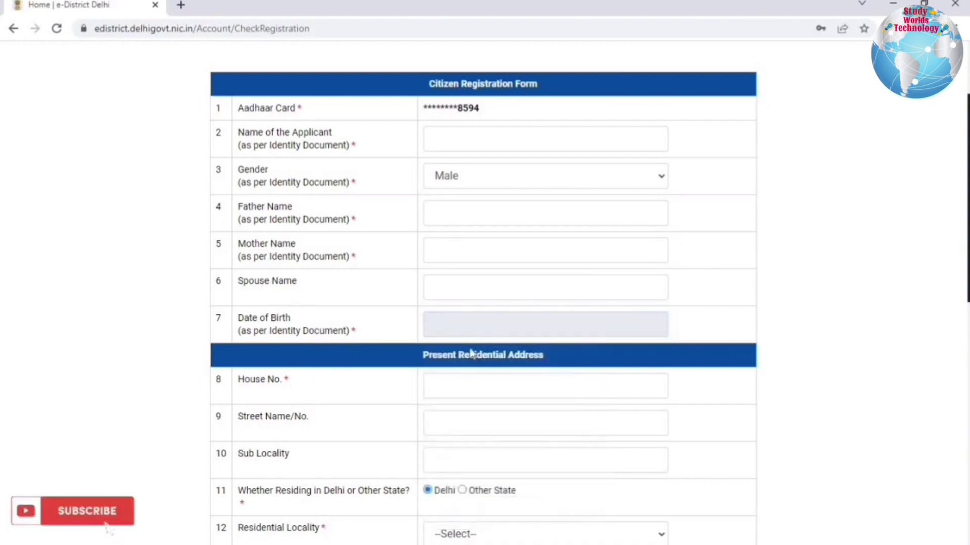
scroll(464, 349, "down", 3)
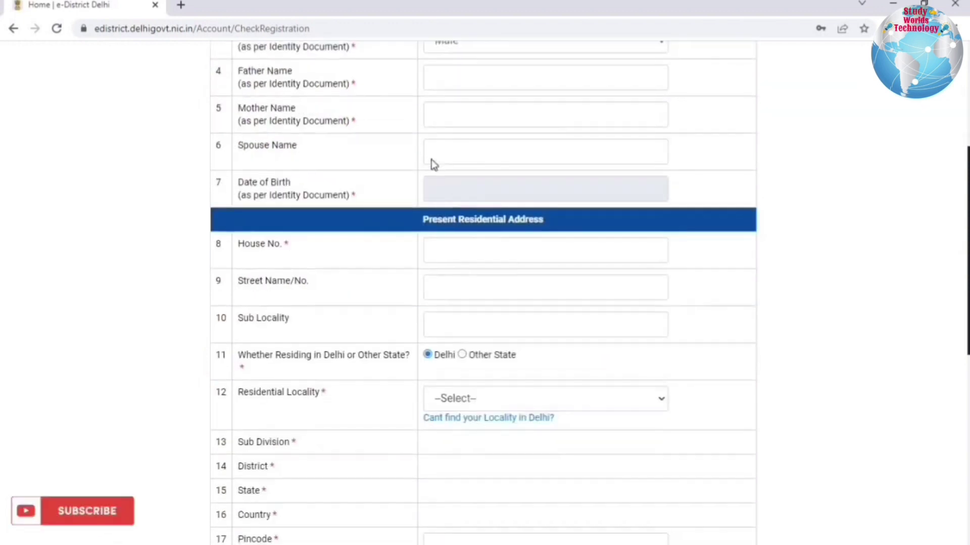
scroll(432, 160, "down", 2)
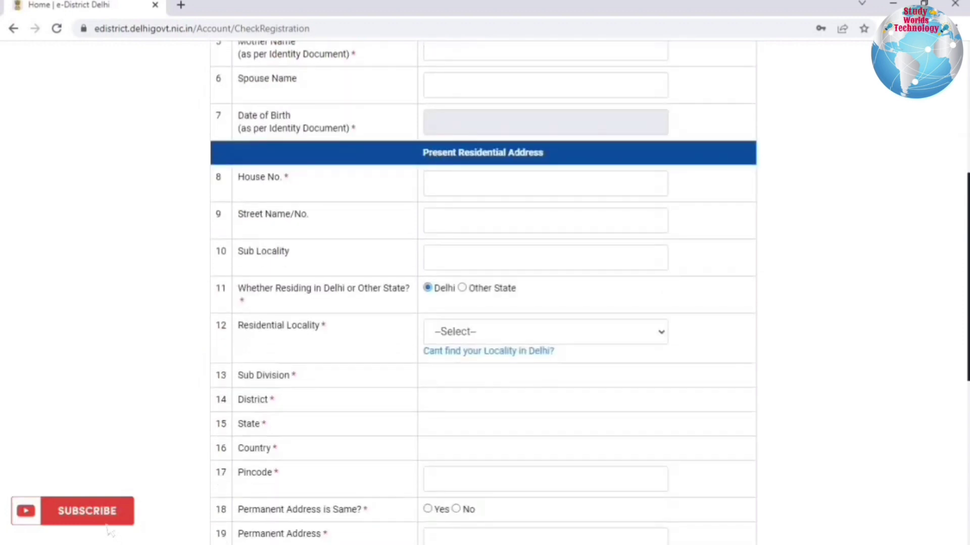
left_click_drag(425, 153, 521, 153)
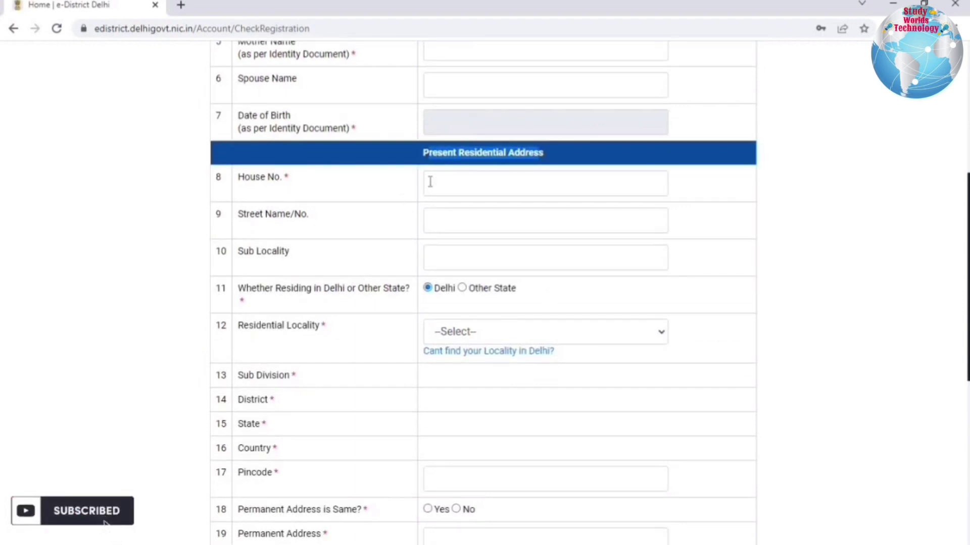
Keep residence as Delhi and choose ANAND NIKETAN as the residential locality.
left_click_drag(407, 289, 293, 288)
left_click(464, 288)
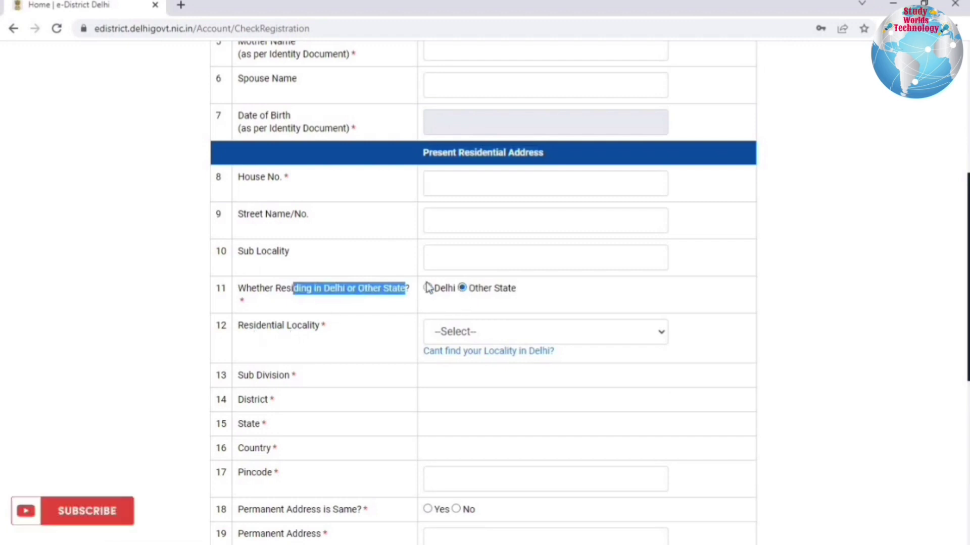
left_click(428, 289)
left_click(361, 309)
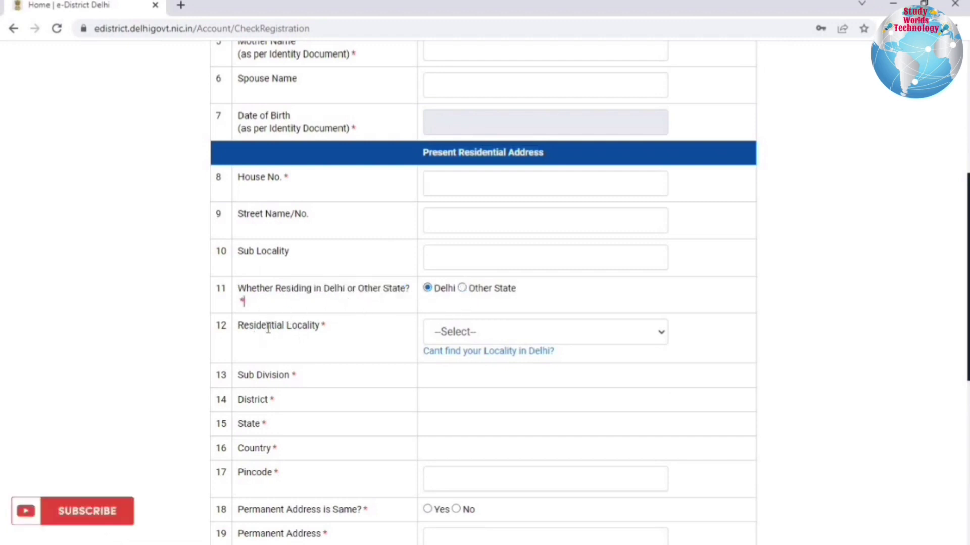
left_click(510, 332)
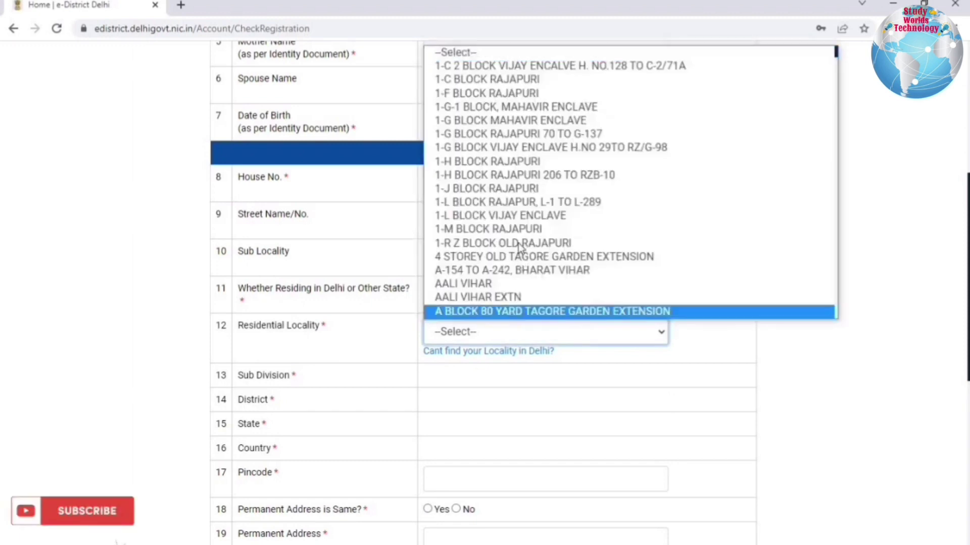
scroll(520, 246, "down", 10)
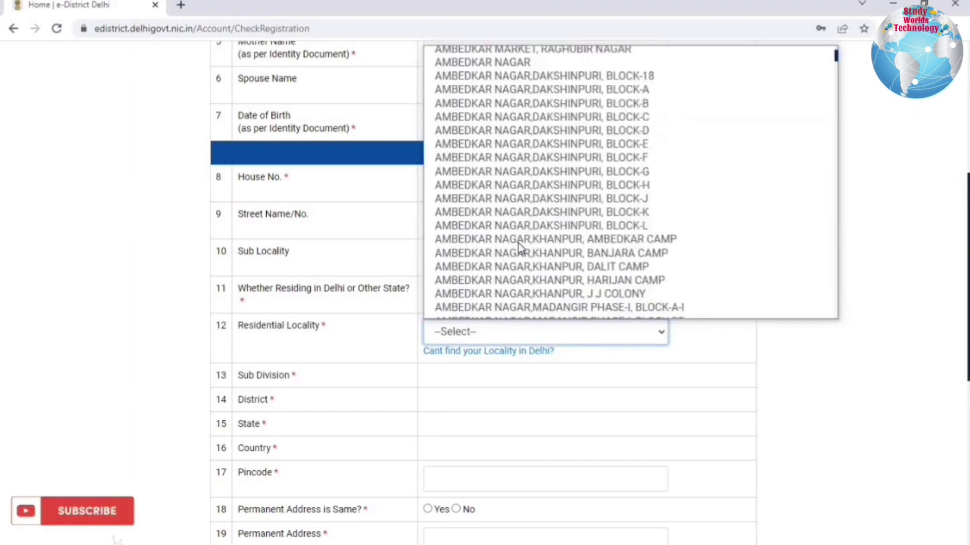
scroll(520, 246, "down", 13)
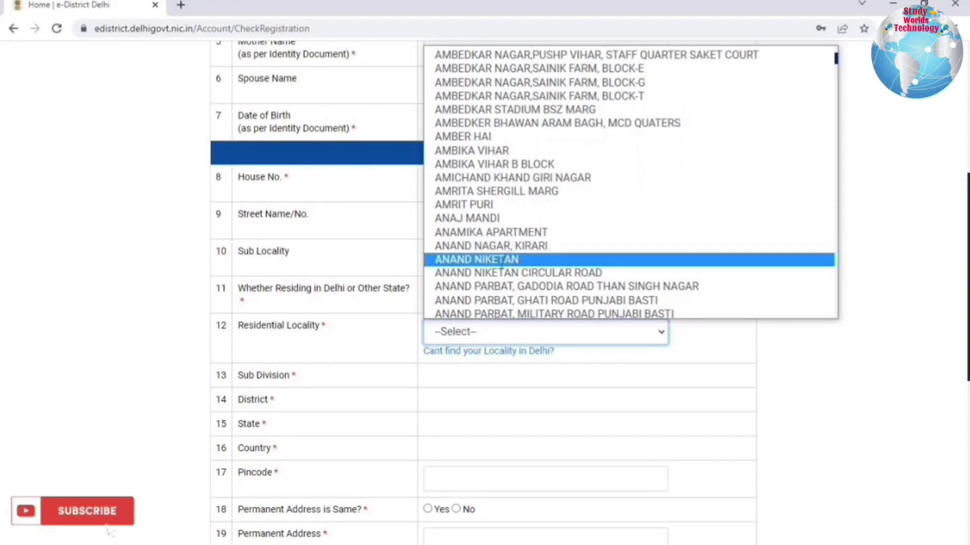
left_click(504, 259)
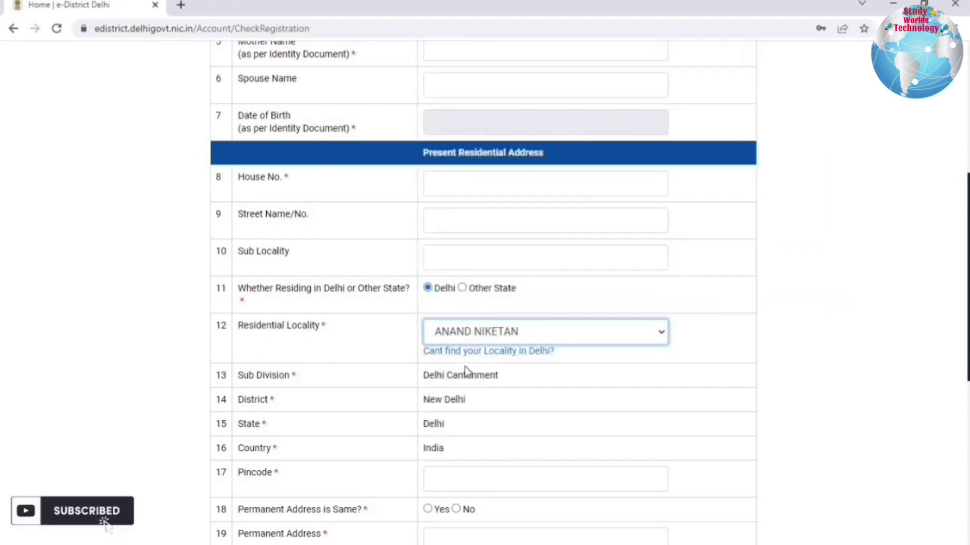
Fill in the Pincode and answer whether the permanent address is the same.
left_click(467, 398)
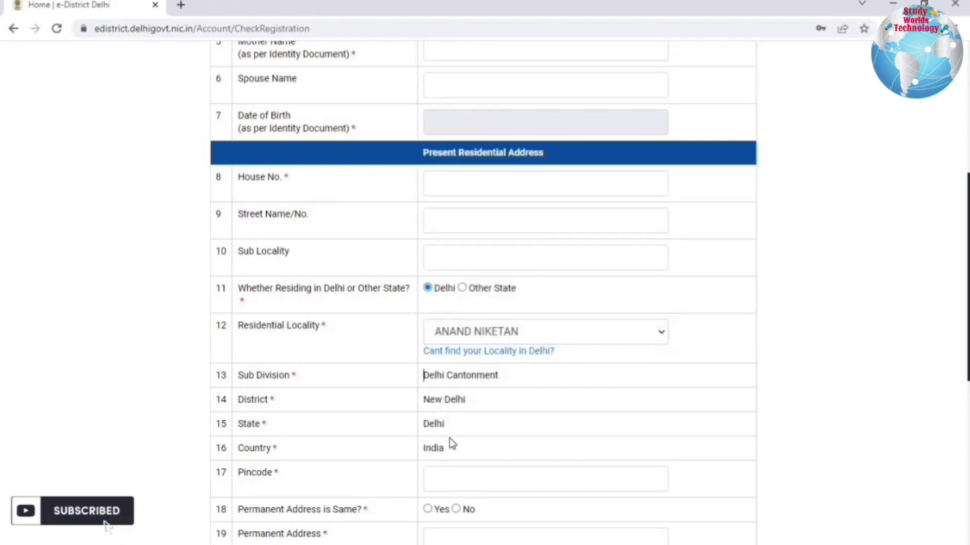
scroll(454, 310, "down", 3)
left_click(446, 348)
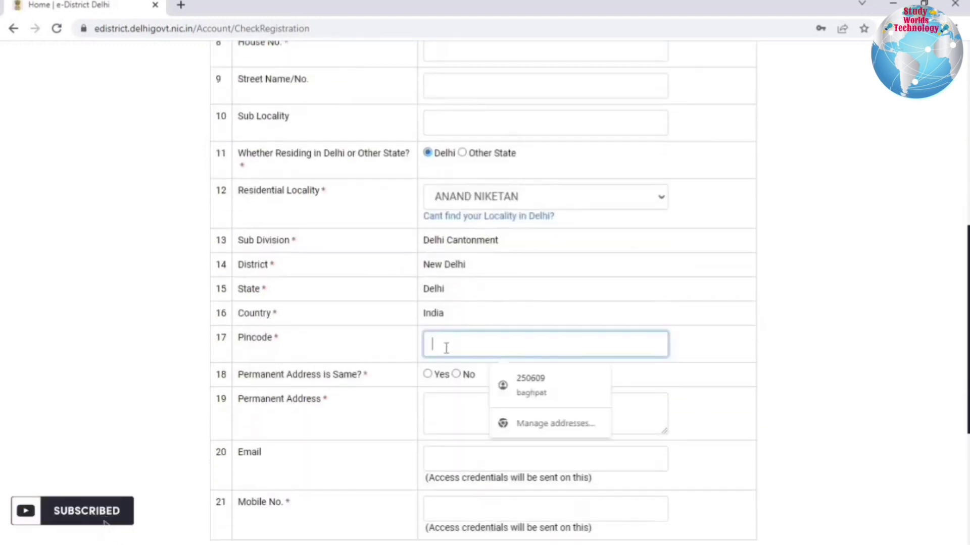
left_click(389, 355)
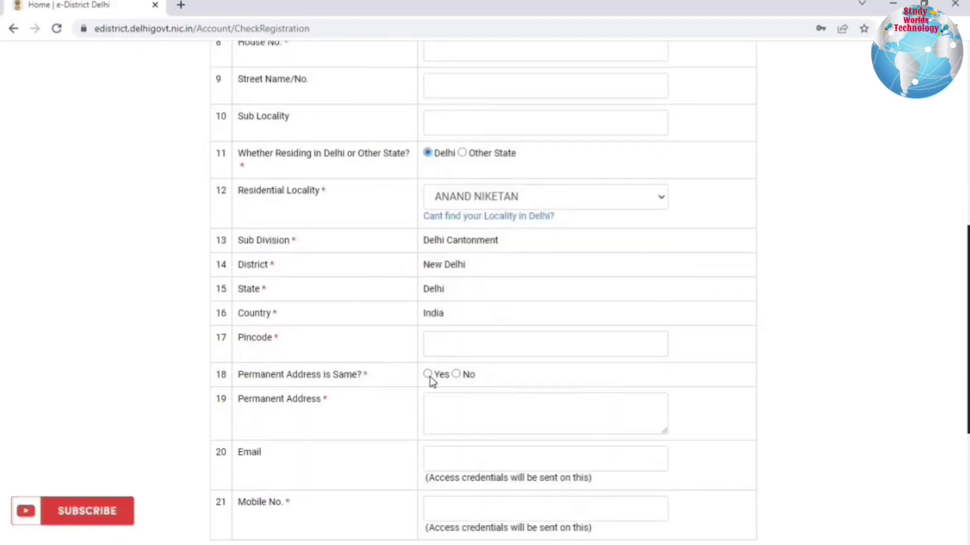
left_click(456, 374)
left_click(456, 374)
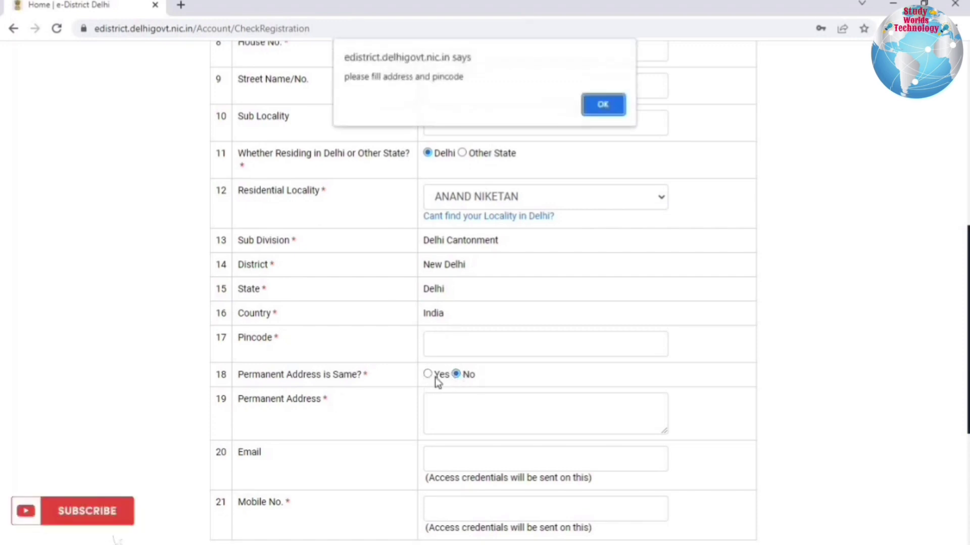
key("Return")
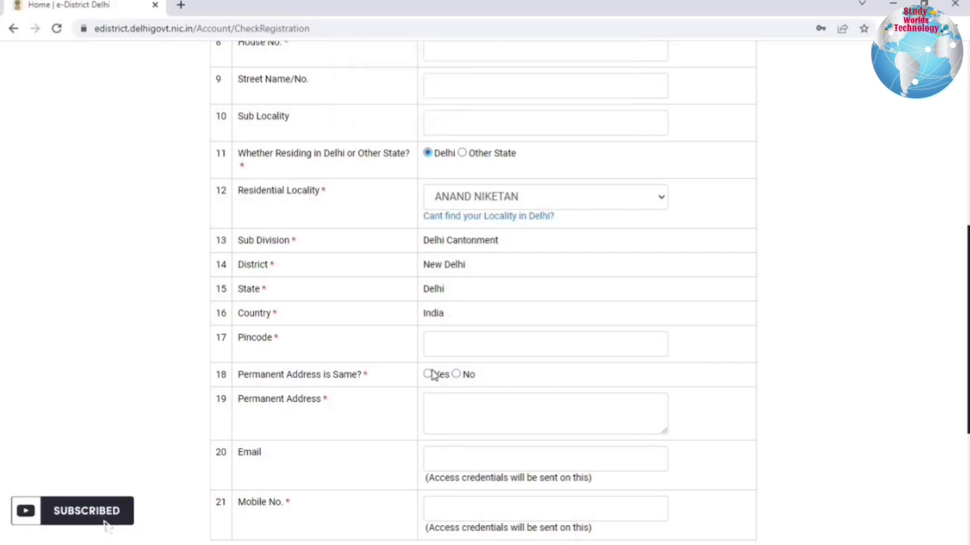
Go through the Email and Mobile No. fields and submit with Continue to Register.
scroll(426, 377, "down", 4)
key("Tab")
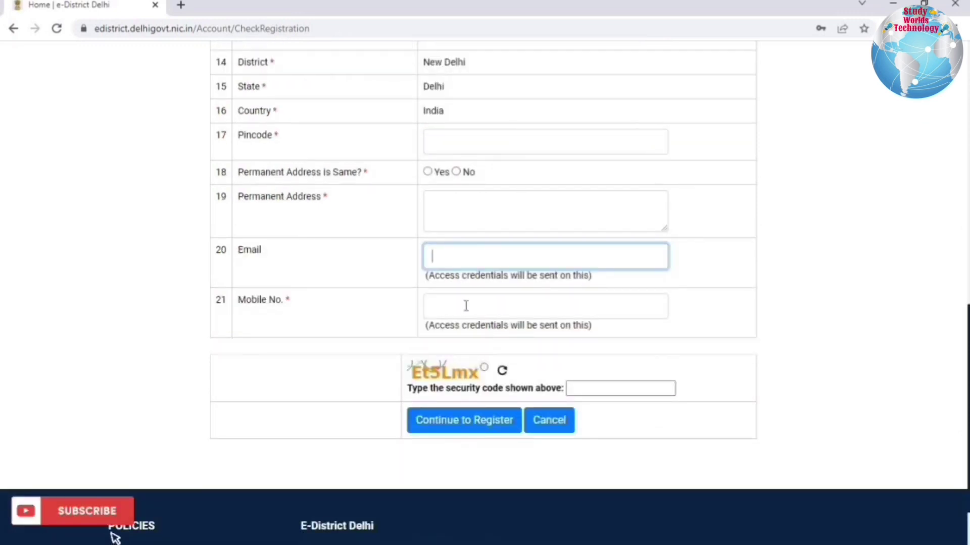
left_click(543, 305)
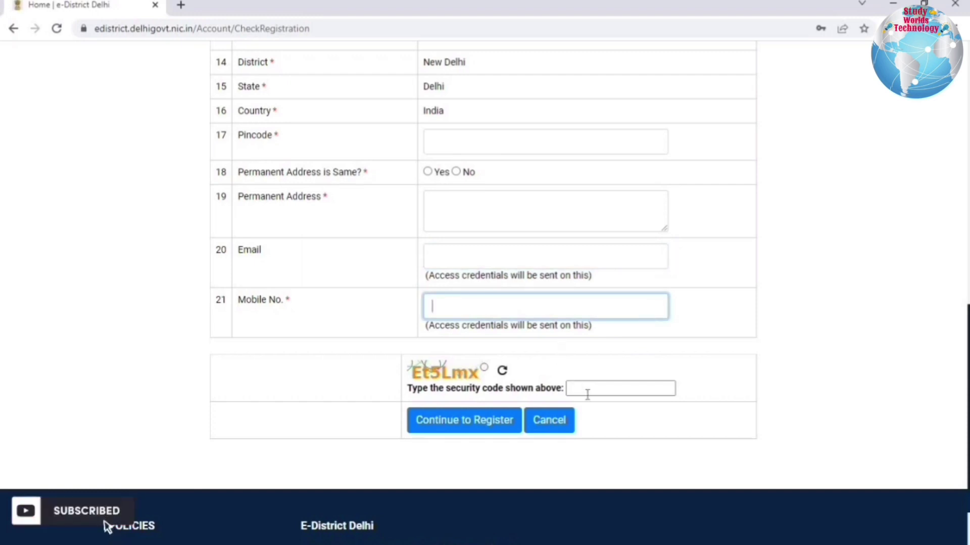
left_click(486, 426)
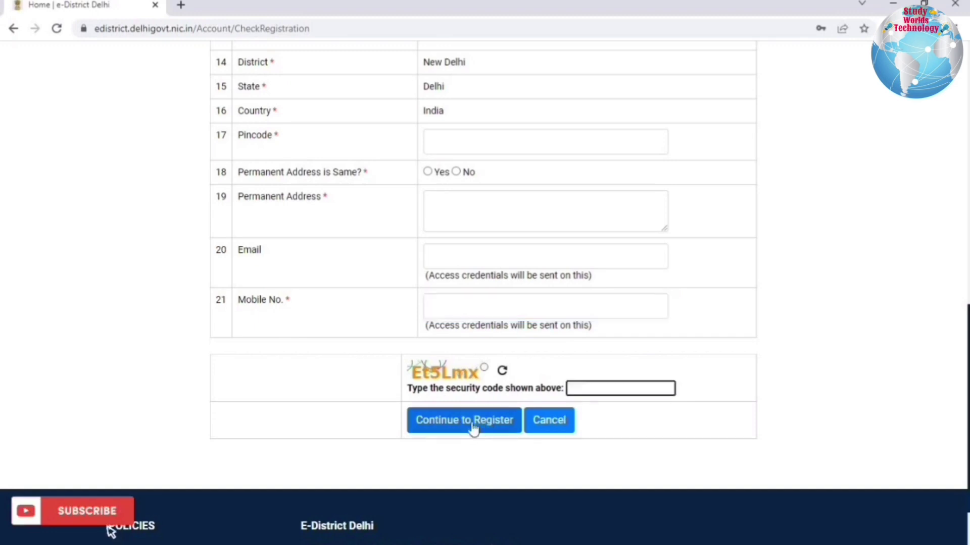
Enter the access code and security code, then finish with Complete Registration.
scroll(402, 307, "down", 1)
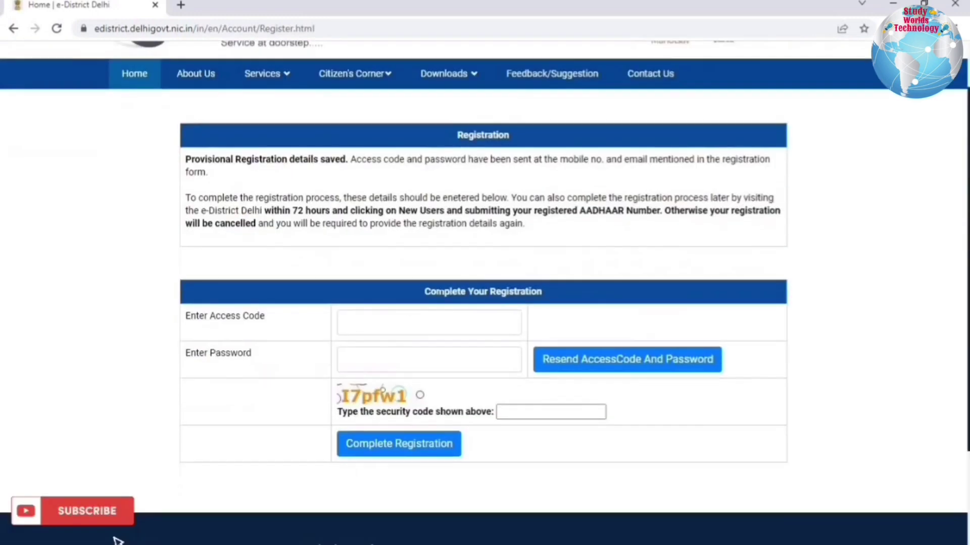
left_click_drag(436, 292, 550, 295)
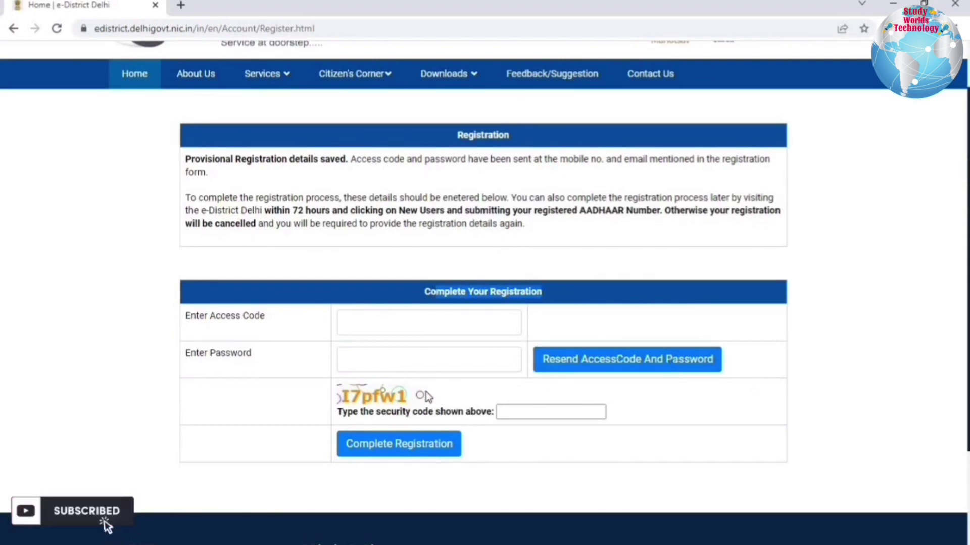
left_click(375, 329)
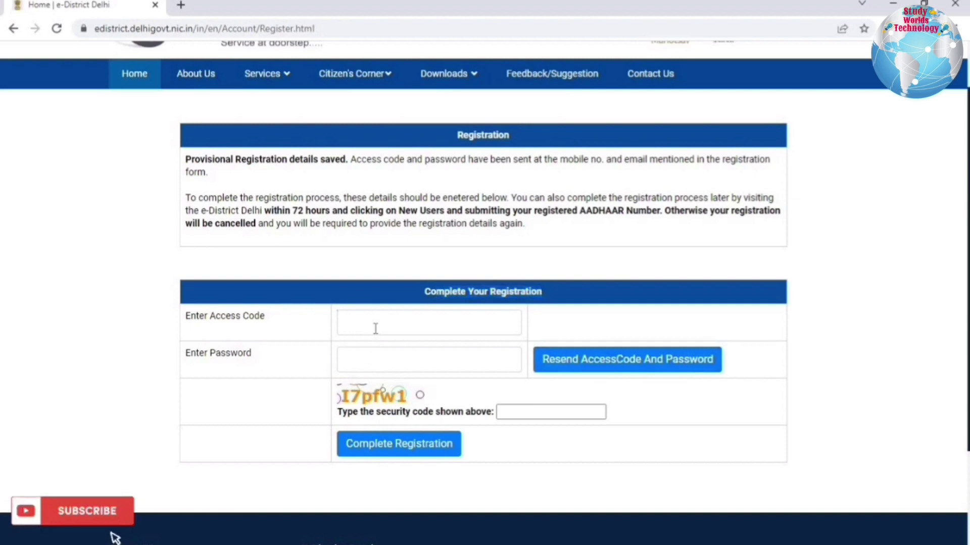
left_click(545, 412)
type("I7pfw")
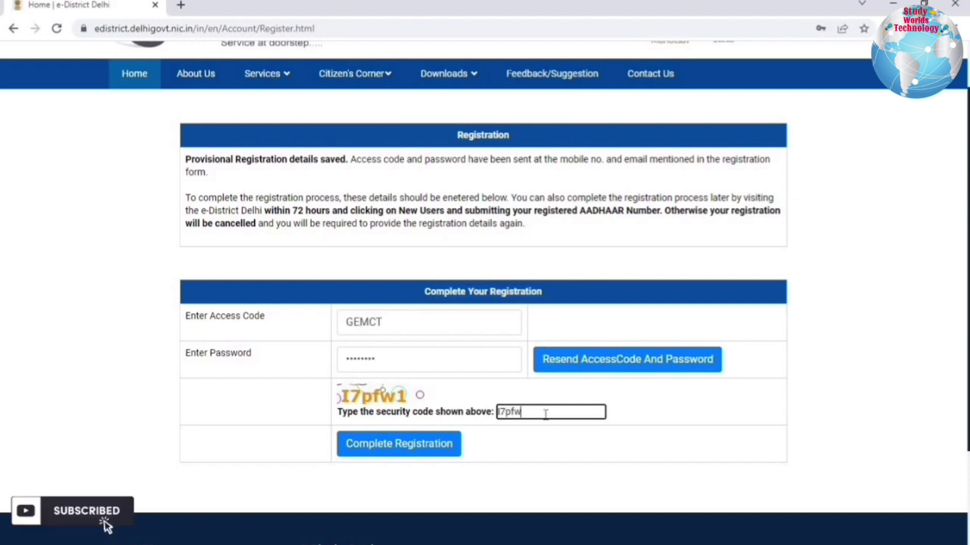
left_click(390, 452)
left_click_drag(352, 289, 684, 392)
left_click(687, 386)
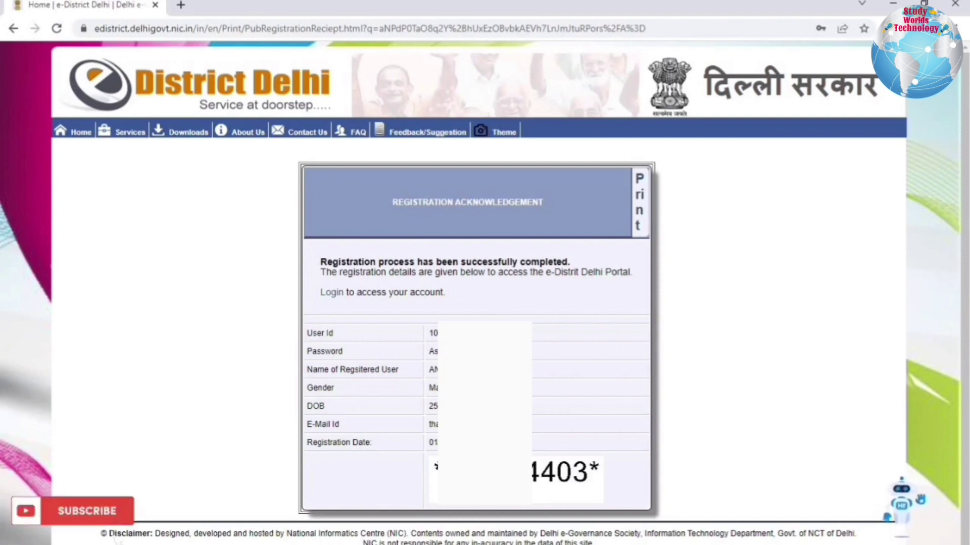
Review the registration details table on the acknowledgement page, then return Home.
left_click_drag(434, 333, 435, 445)
left_click(435, 444)
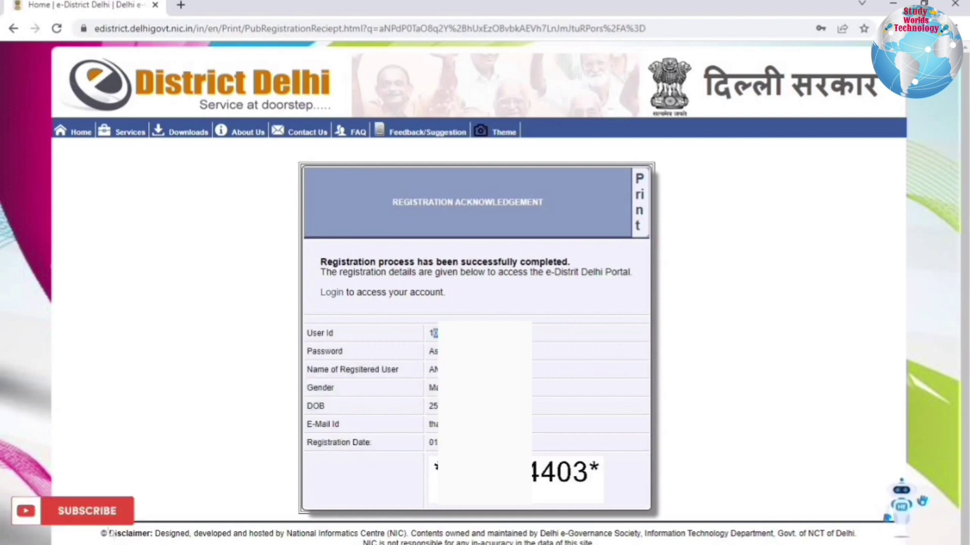
left_click(111, 532)
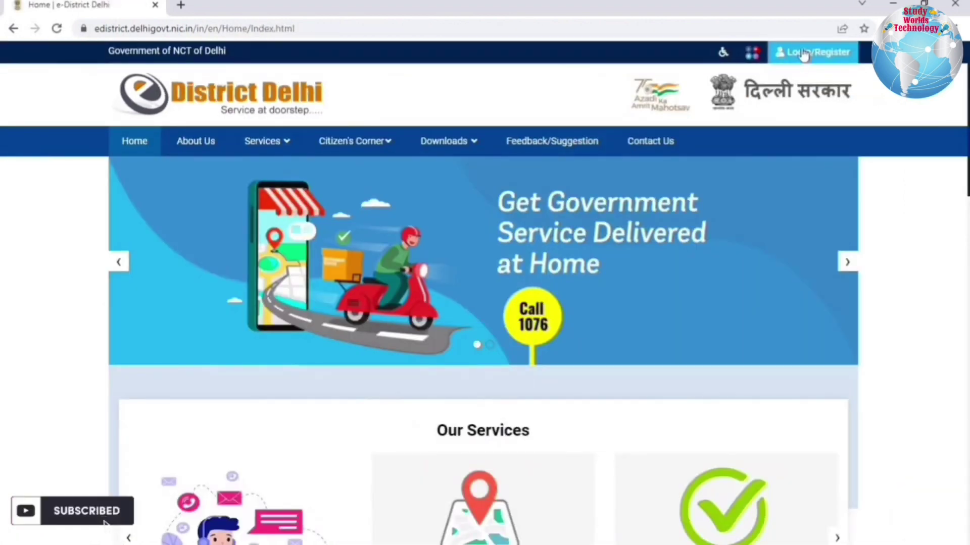
Open the Citizen Login form via Login/Register.
left_click(803, 50)
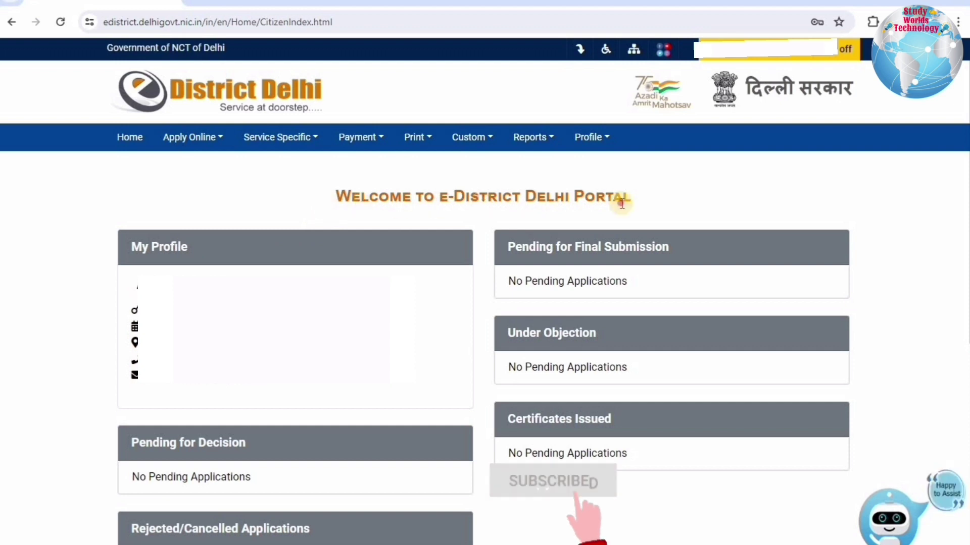
Go to Profile > Minor Profile Section > Add/Attach Minor.
left_click_drag(621, 202, 337, 198)
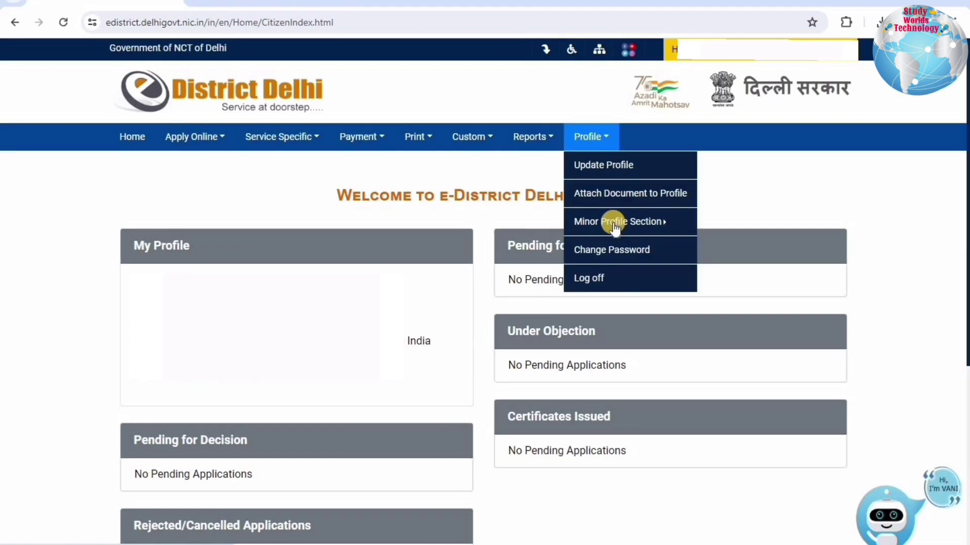
key("Down")
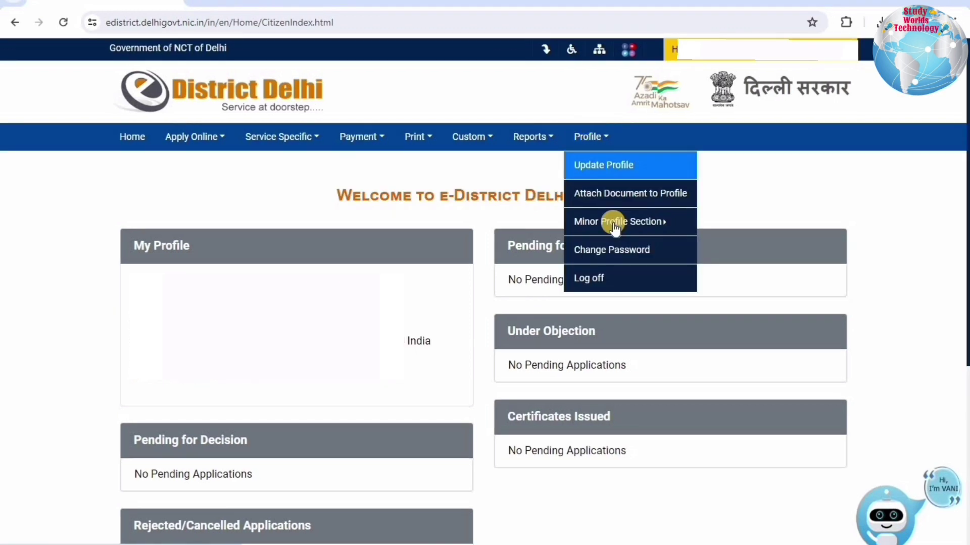
left_click(615, 227)
left_click(615, 228)
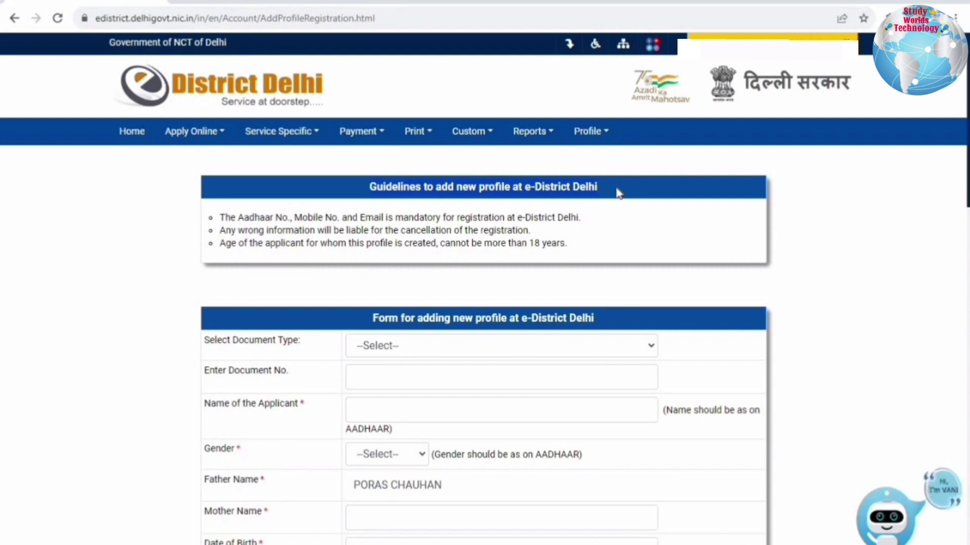
Choose Aadhaar Card as document type, Female as gender and Daughter as applicant relation.
scroll(618, 192, "down", 4)
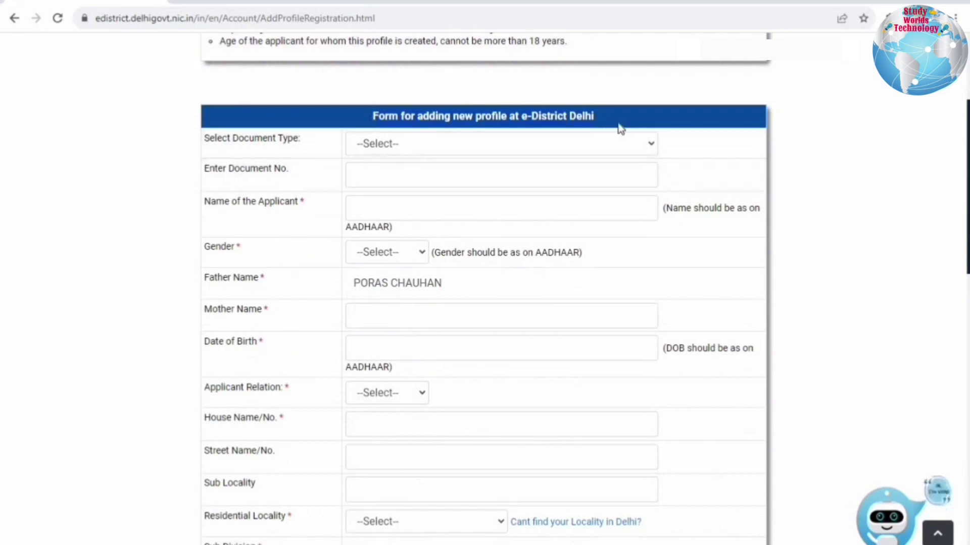
scroll(617, 126, "up", 3)
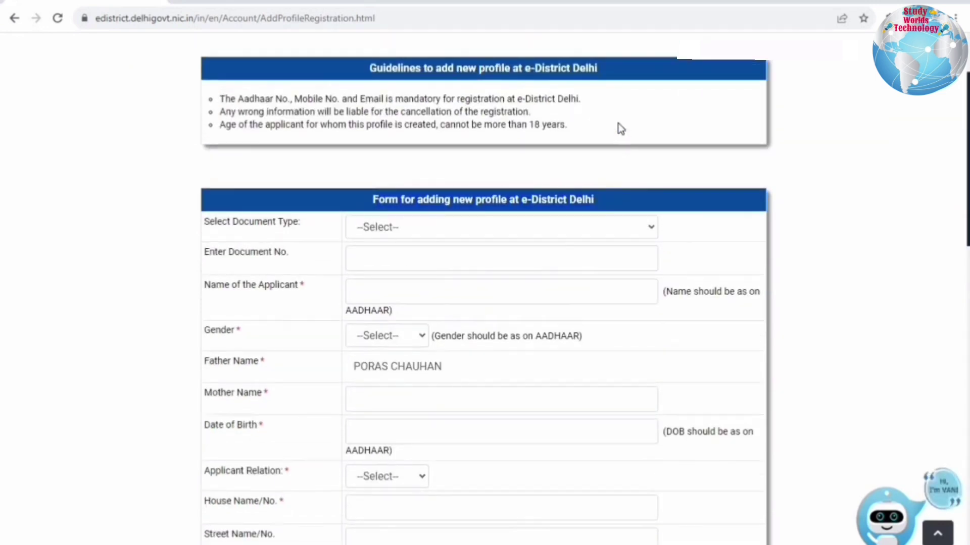
scroll(395, 144, "down", 3)
left_click(395, 144)
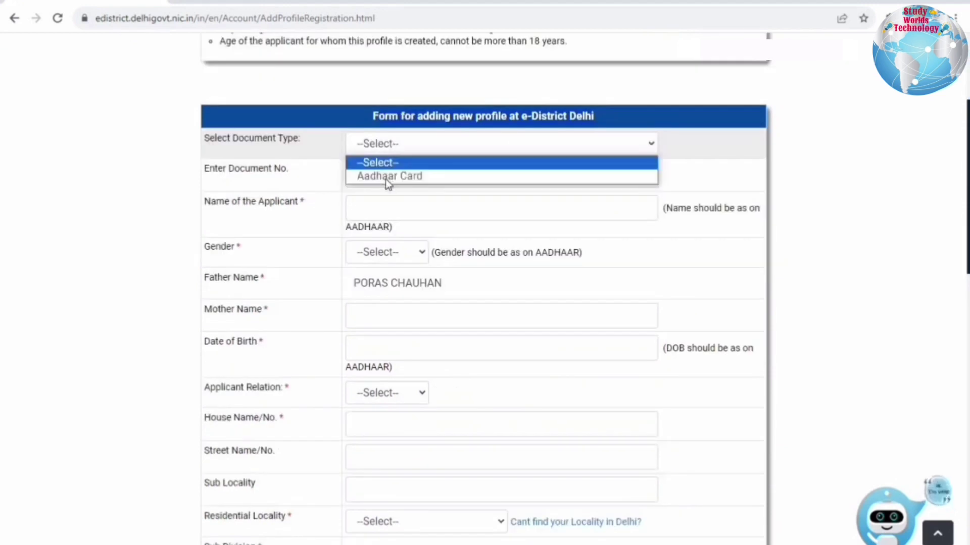
left_click(387, 177)
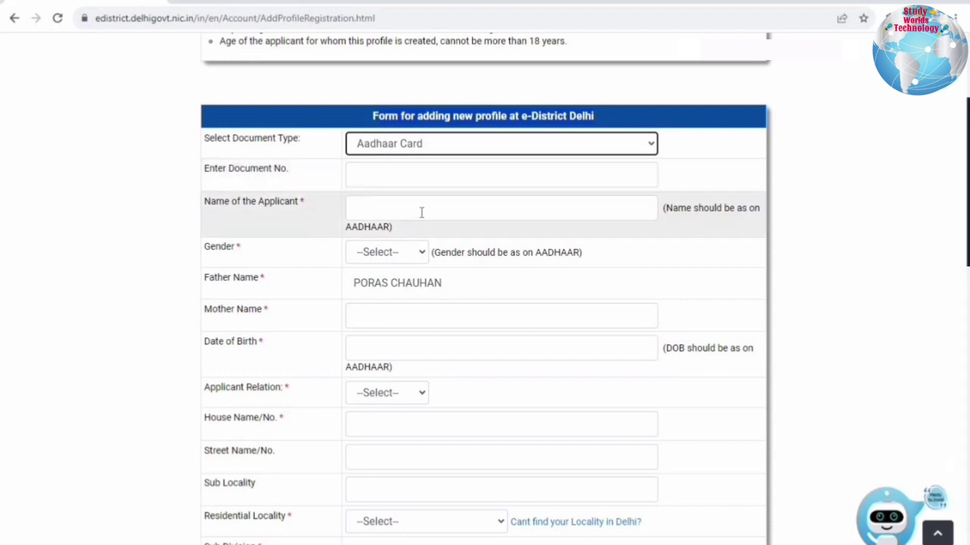
left_click(377, 259)
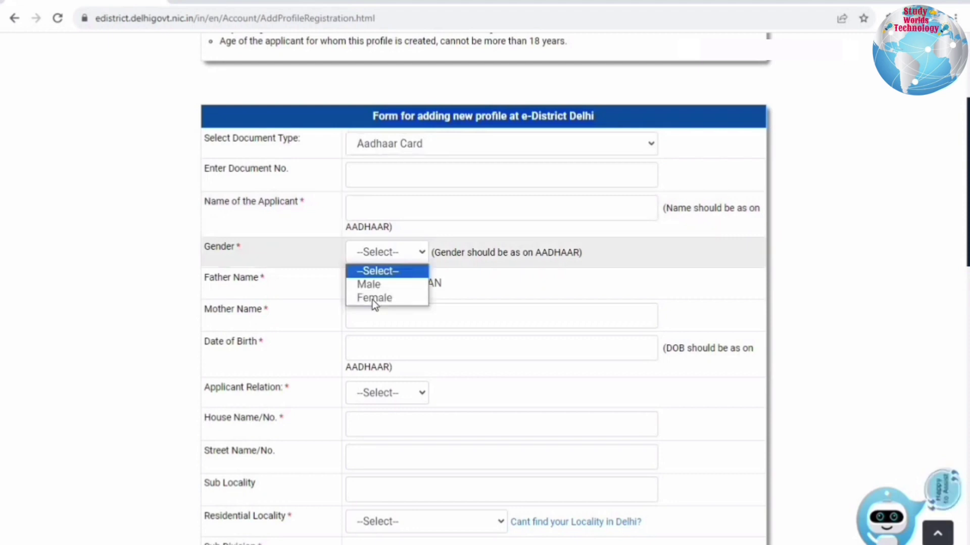
left_click(374, 298)
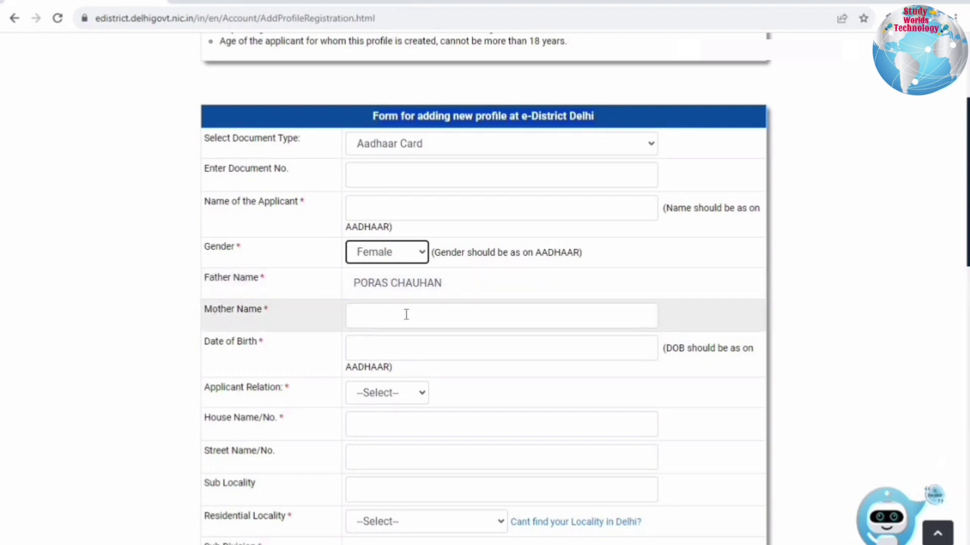
left_click(413, 396)
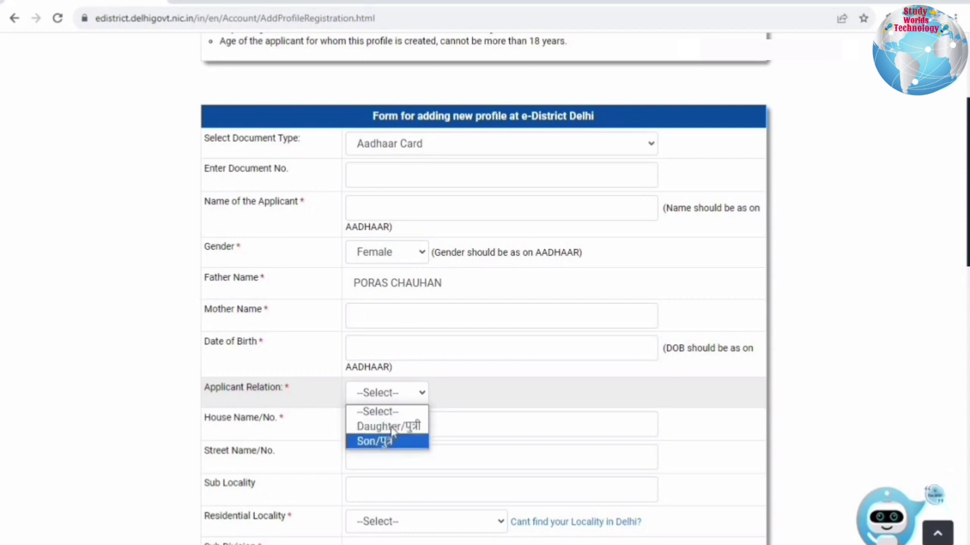
left_click(403, 426)
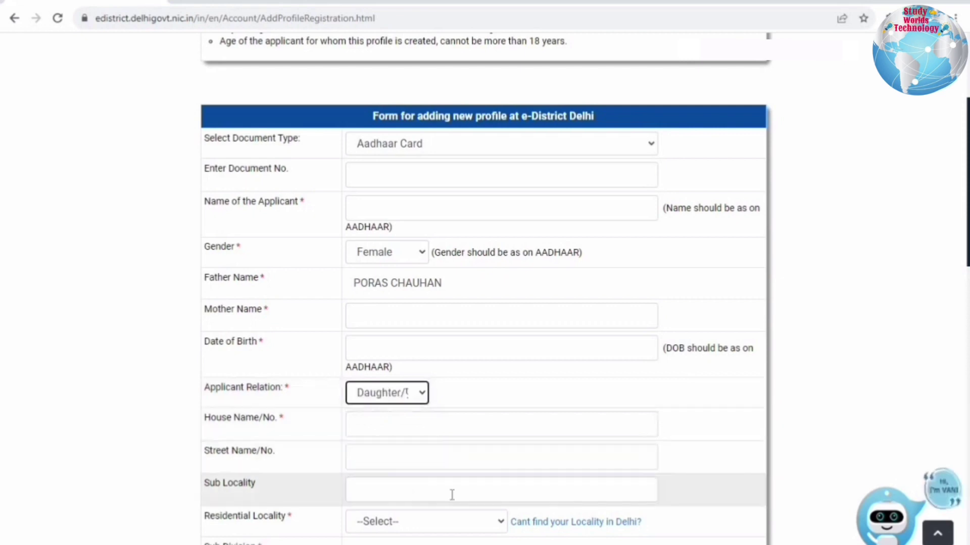
Pick ASHOK VIHAR,NIMRI COLONY as locality, auto-filling Saraswati Vihar and North West district.
scroll(491, 429, "down", 7)
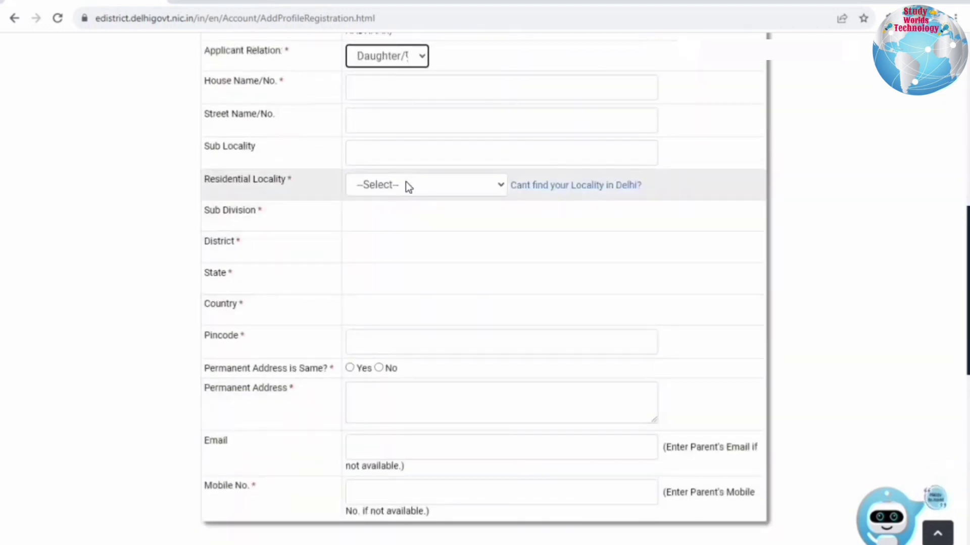
left_click(408, 186)
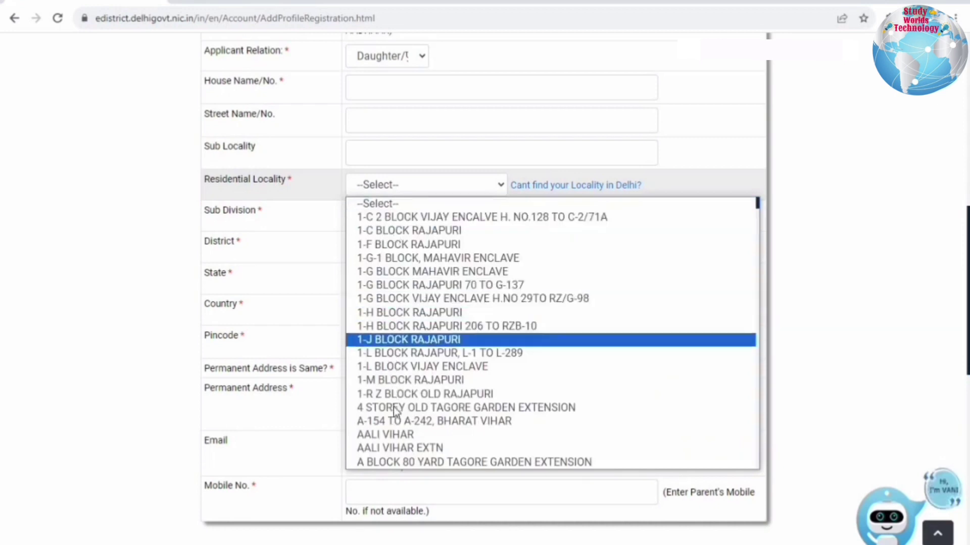
scroll(400, 399, "down", 6)
scroll(400, 397, "down", 20)
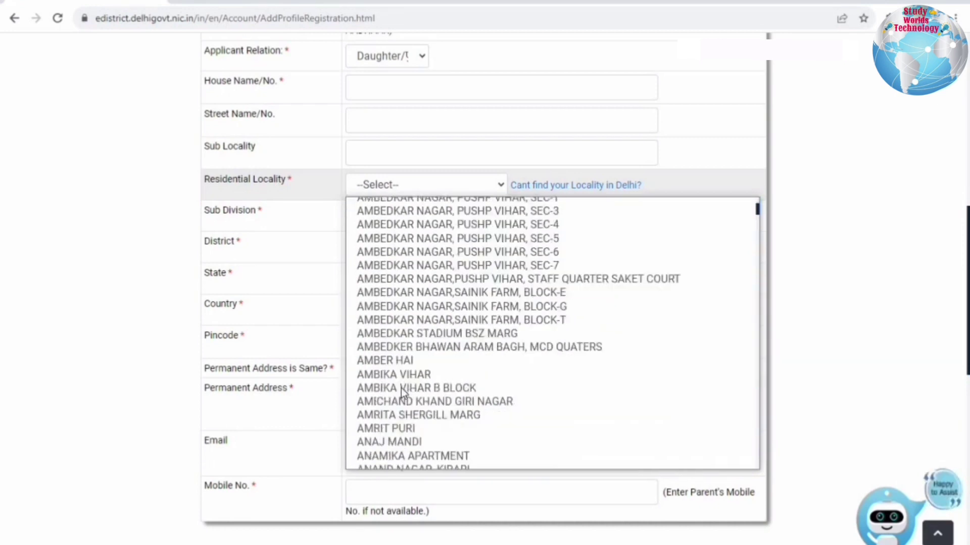
left_click(399, 394)
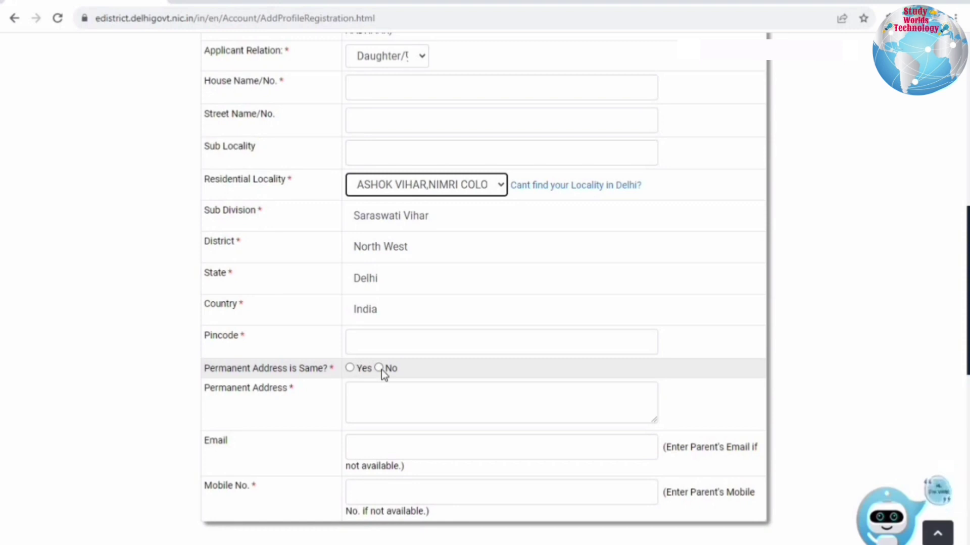
scroll(425, 147, "down", 5)
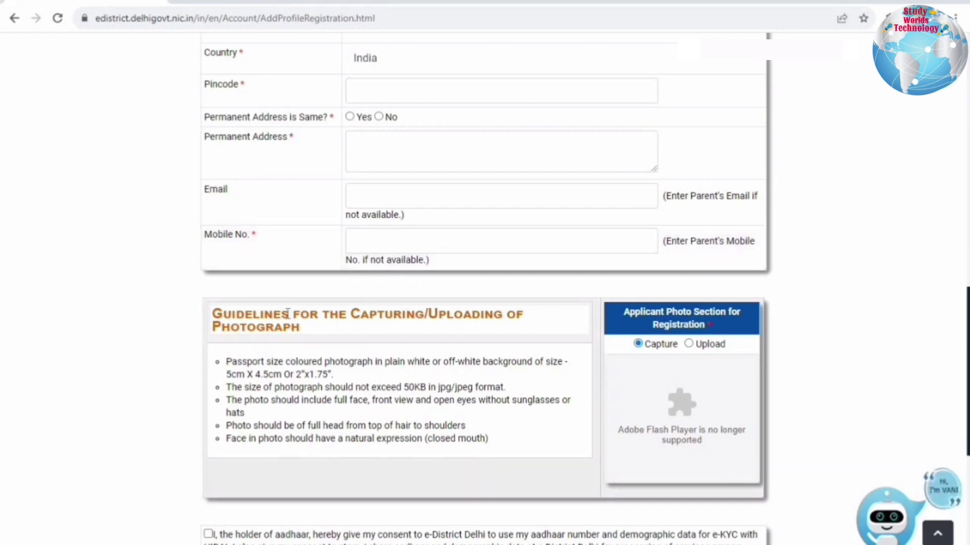
Choose upload for the applicant photo (jpg/jpeg under 50KB), give Aadhaar e-KYC consent, and confirm the minor profile is attached.
triple_click(500, 328)
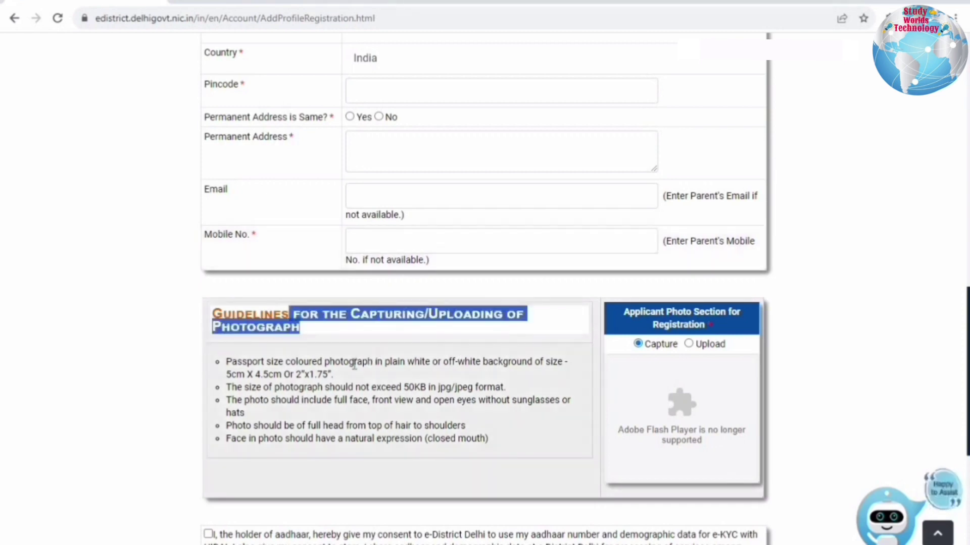
left_click_drag(355, 361, 553, 376)
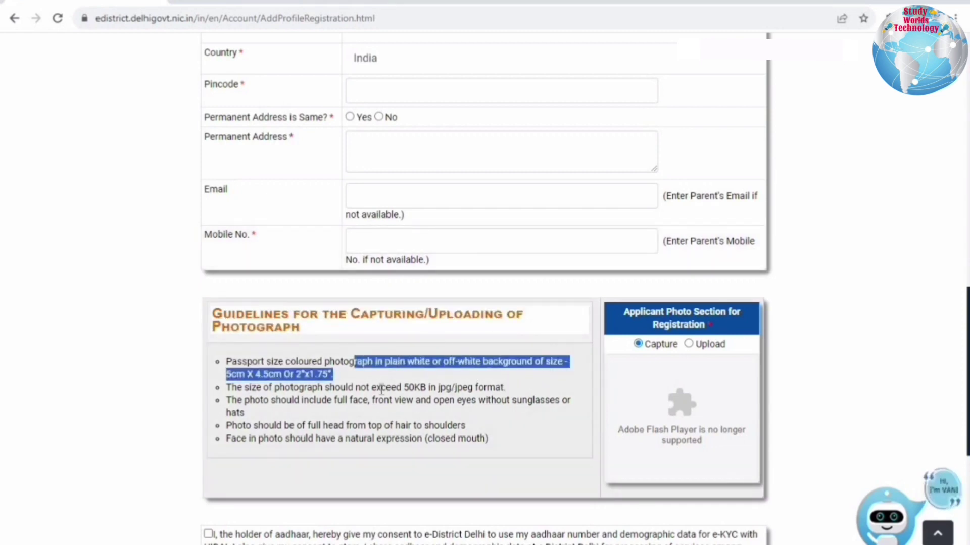
left_click_drag(363, 402, 501, 388)
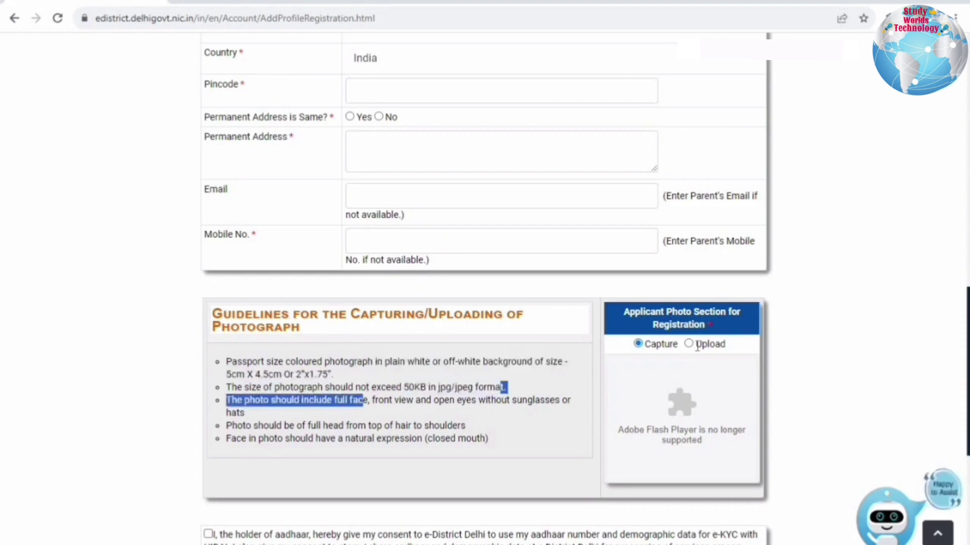
left_click(688, 344)
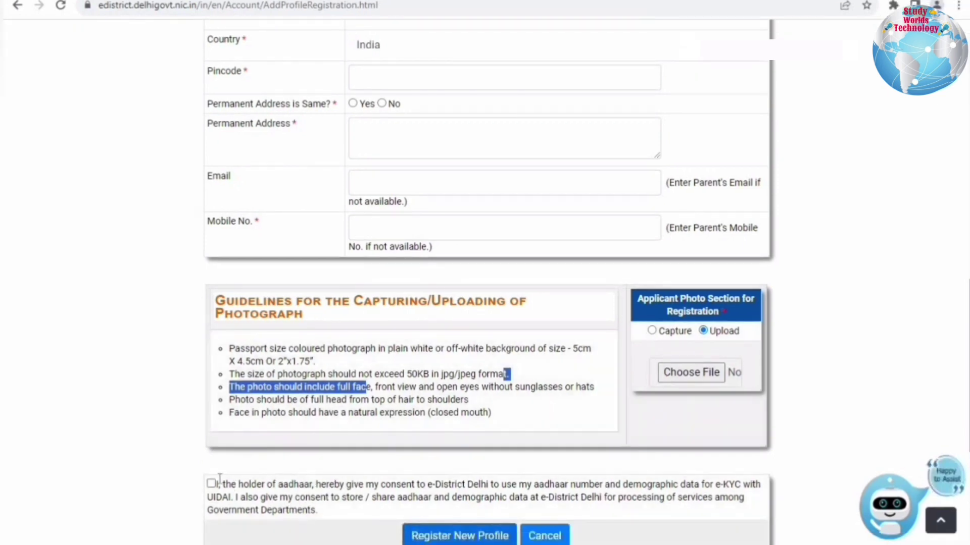
left_click(212, 484)
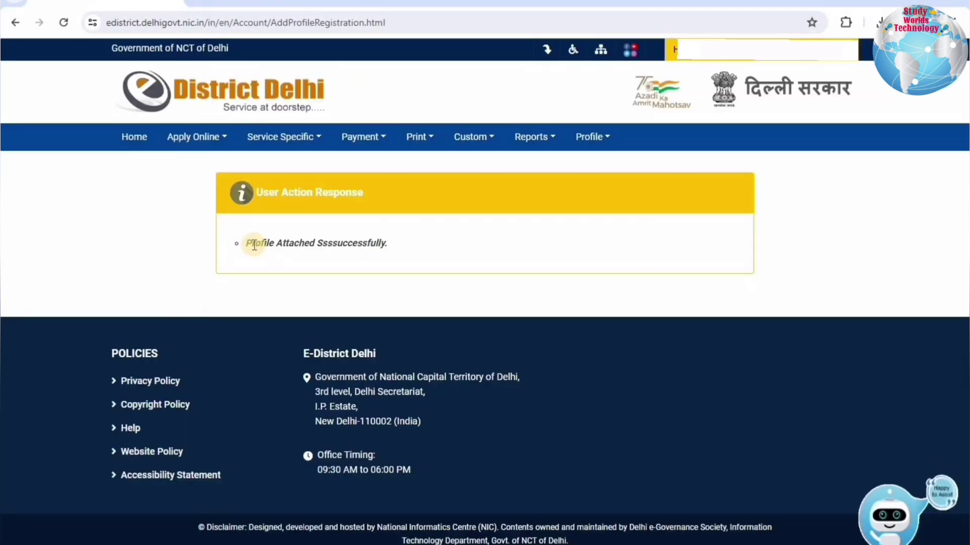
left_click_drag(253, 243, 397, 239)
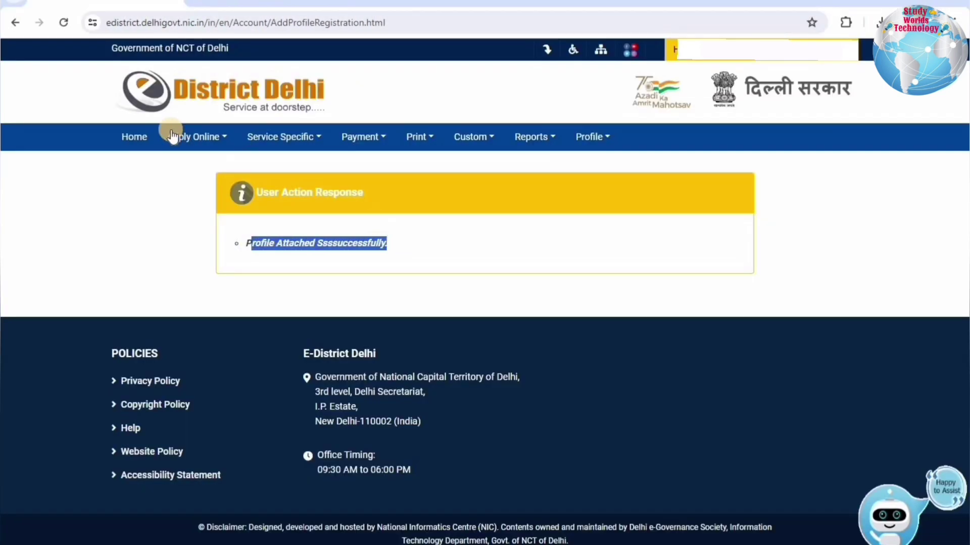
Open the minor's profile details and review the document and date added.
mouse_move(589, 134)
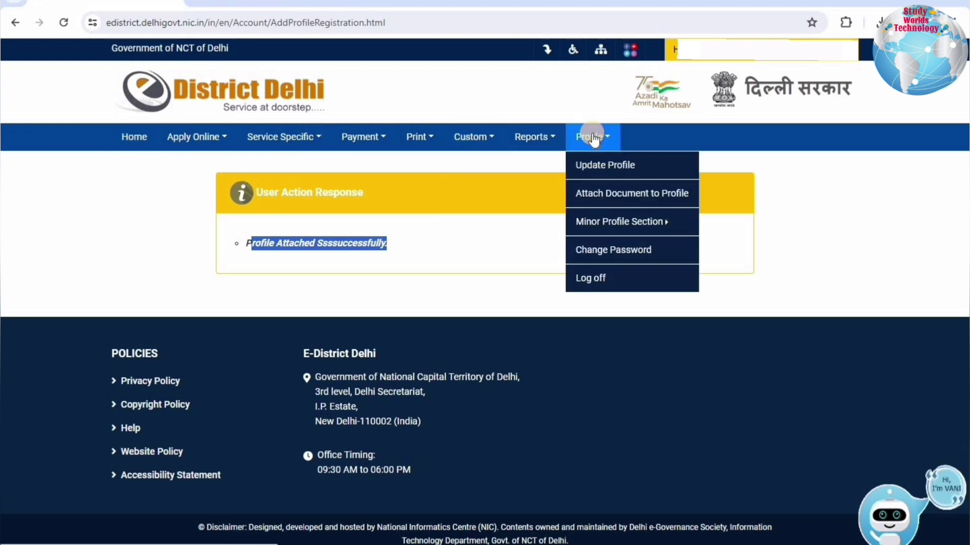
mouse_move(600, 227)
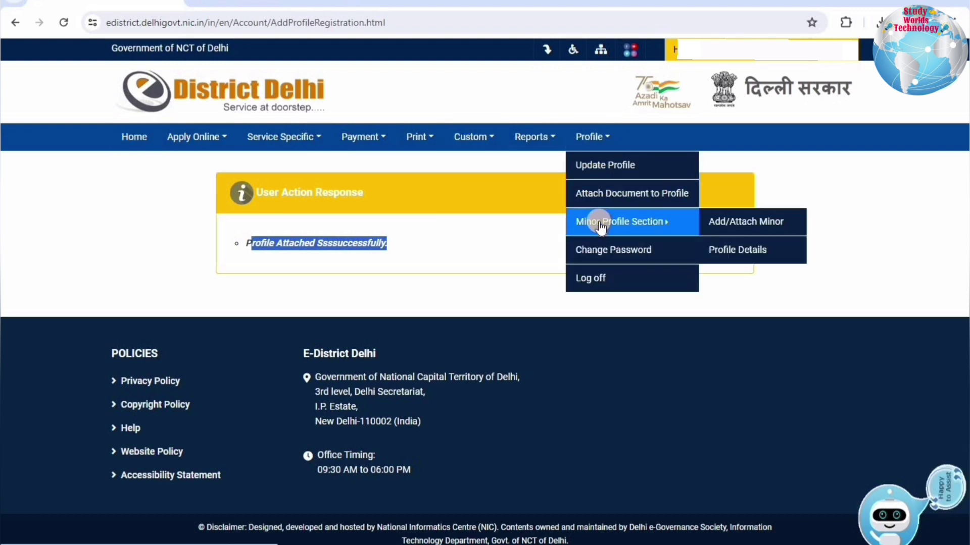
left_click(739, 251)
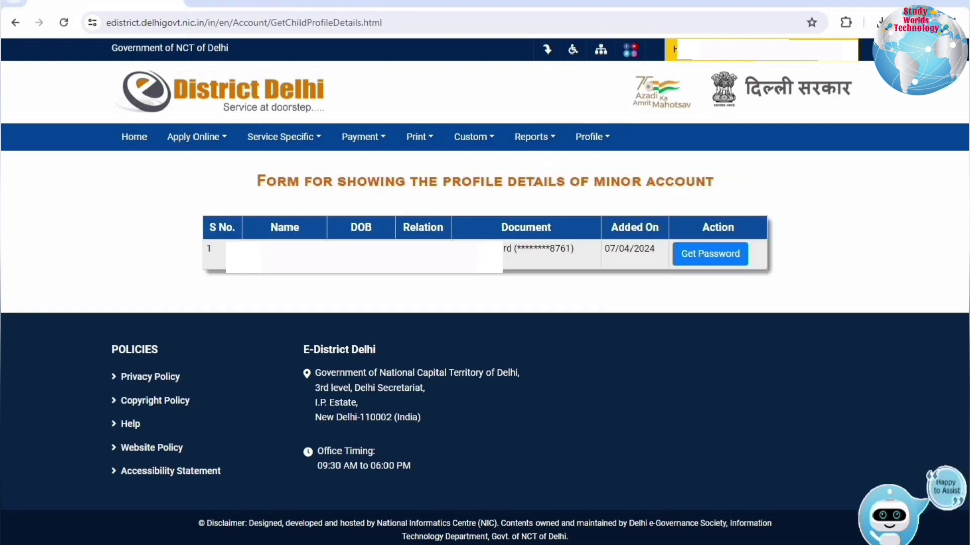
mouse_move(614, 254)
left_mouse_down()
mouse_move(716, 257)
mouse_move(619, 243)
left_mouse_up()
Try generating a password for the minor, dismiss the warning, and return to the welcome dashboard.
left_click(709, 255)
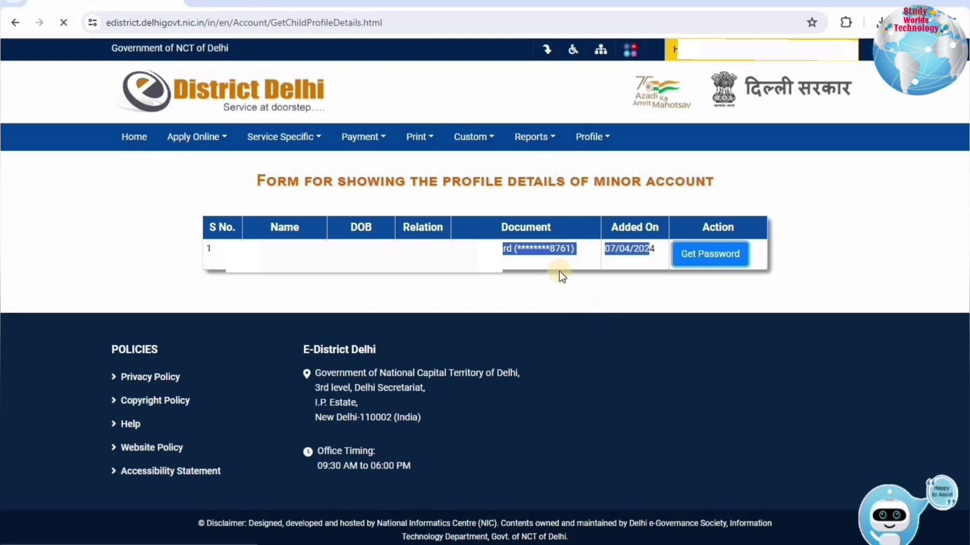
left_click(738, 254)
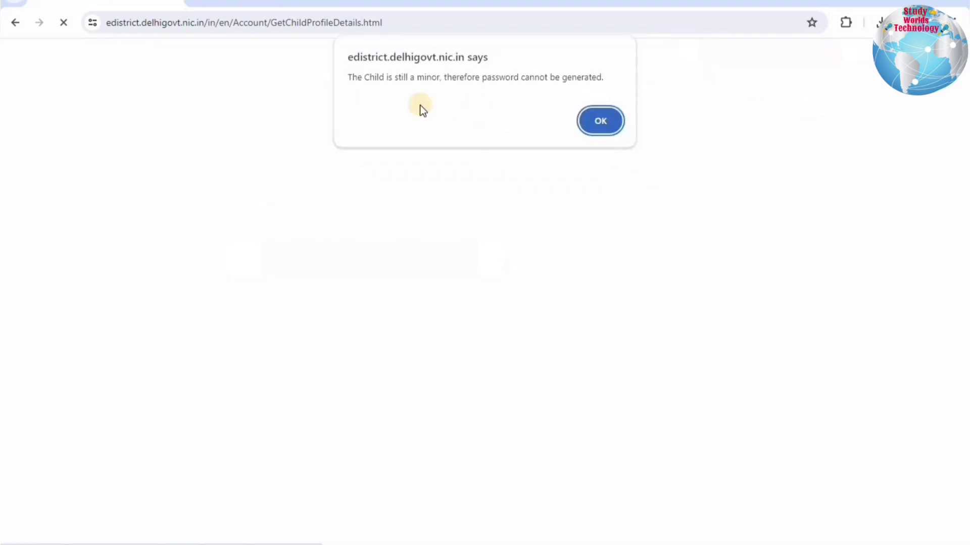
left_click(601, 120)
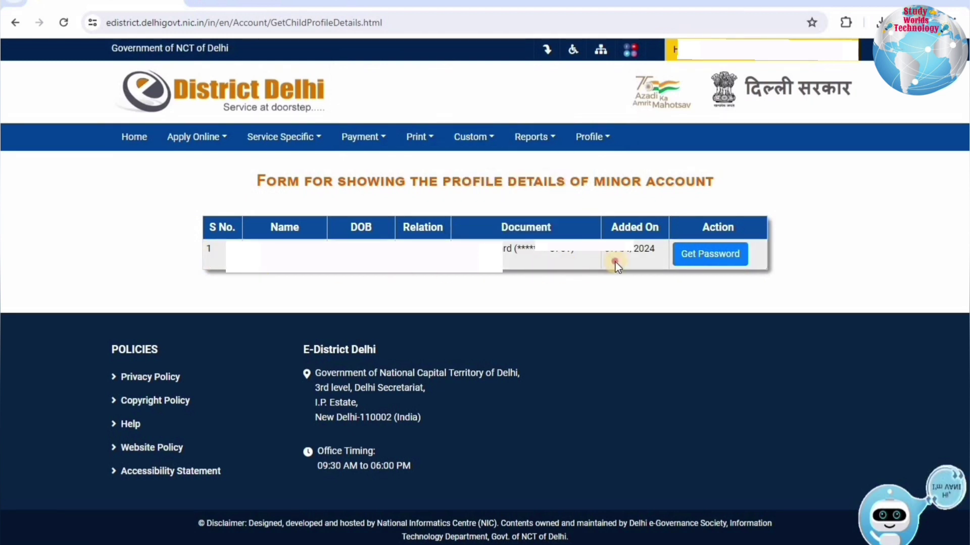
left_click_drag(615, 263, 640, 258)
left_click(440, 239)
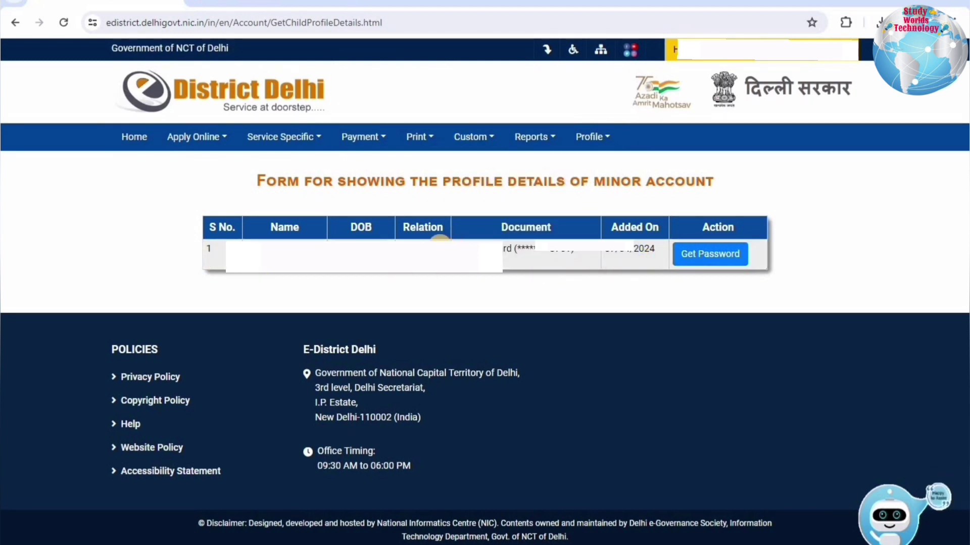
left_click(145, 140)
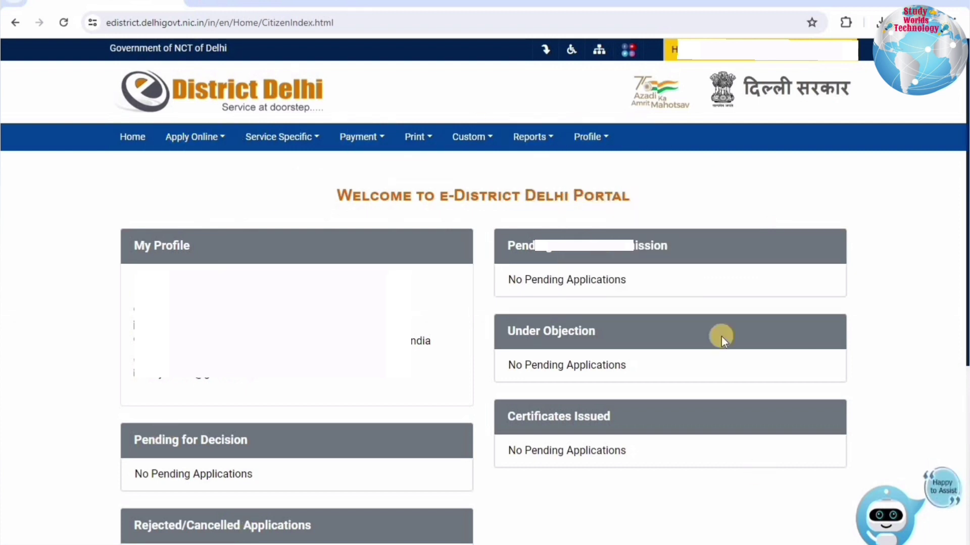
Reopen the minor's profile details from the profile options.
left_click(604, 139)
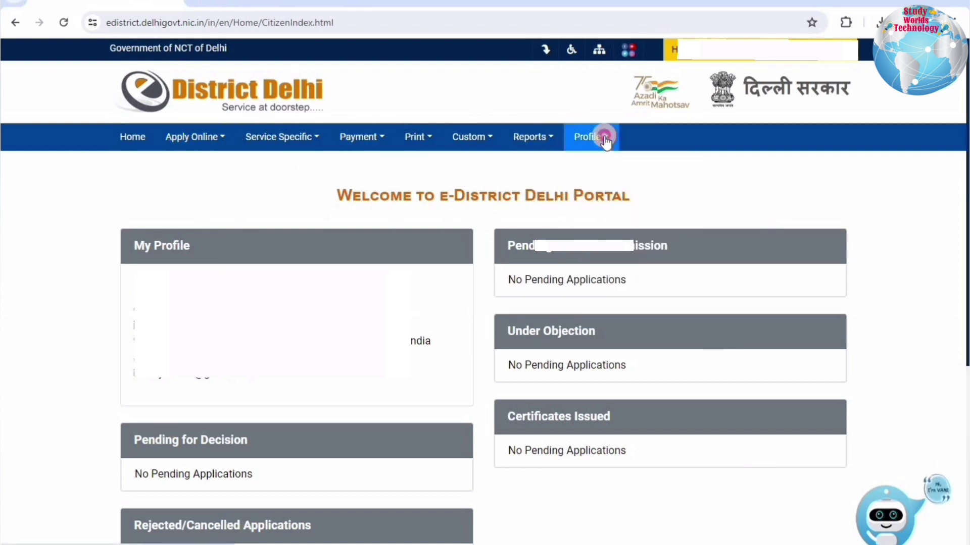
mouse_move(683, 220)
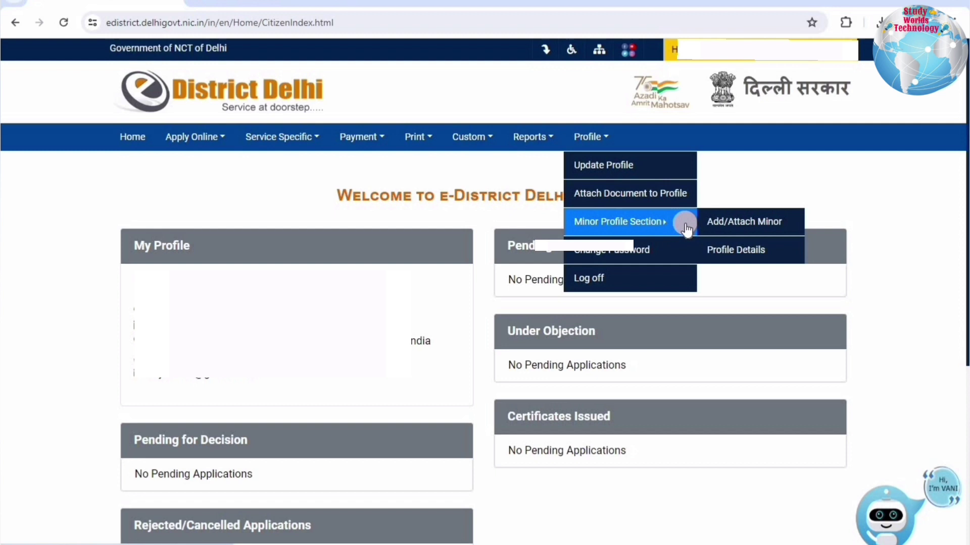
left_click(735, 250)
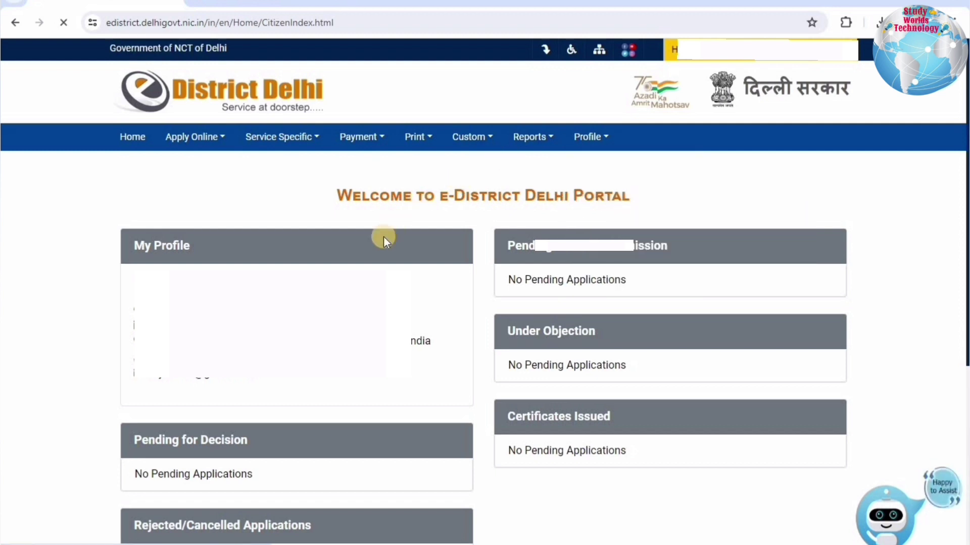
left_click_drag(251, 248, 643, 249)
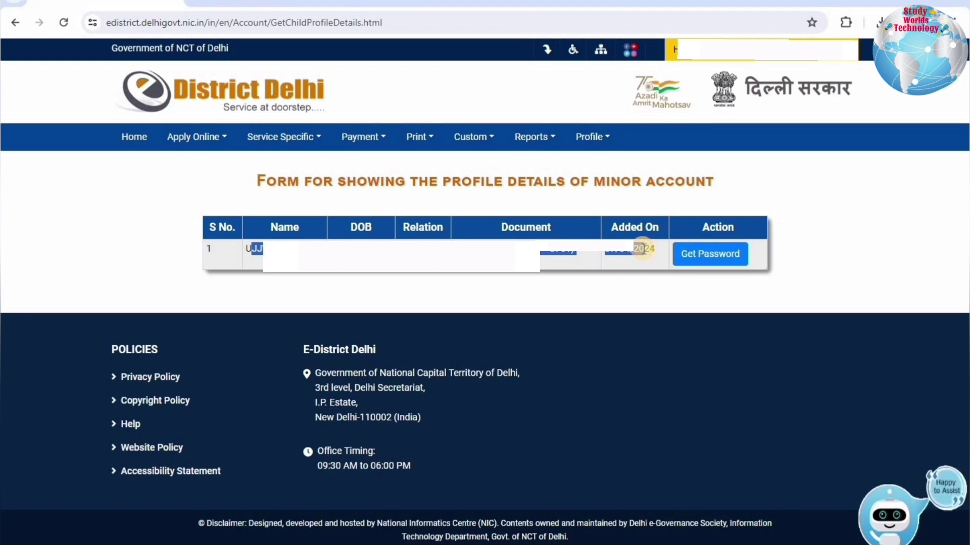
left_click(514, 275)
key("alt+Left")
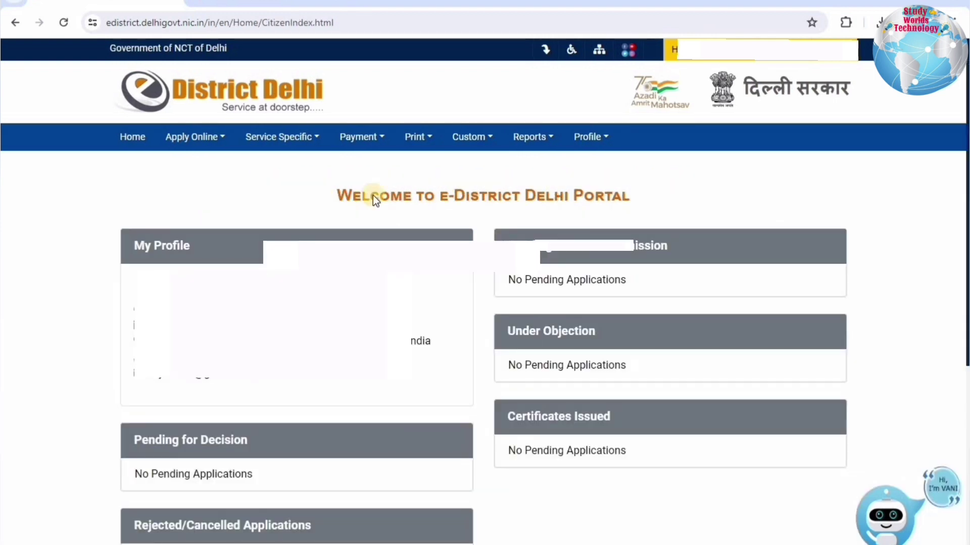
left_click(192, 139)
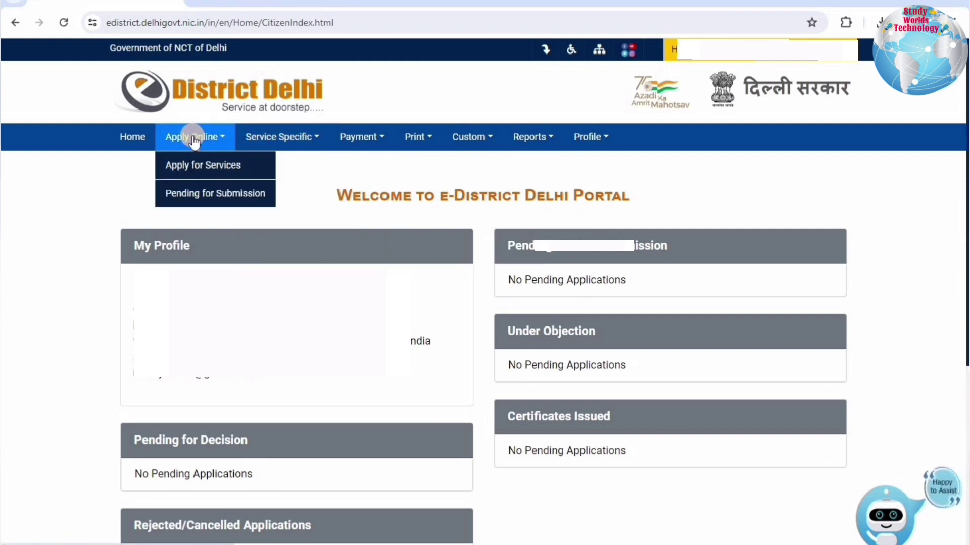
left_click(188, 167)
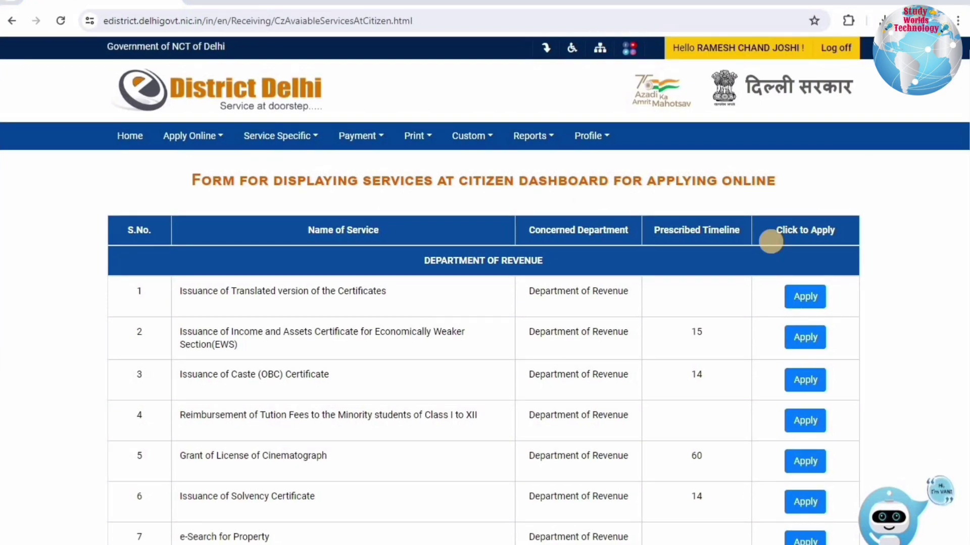
scroll(379, 271, "down", 9)
scroll(164, 353, "up", 8)
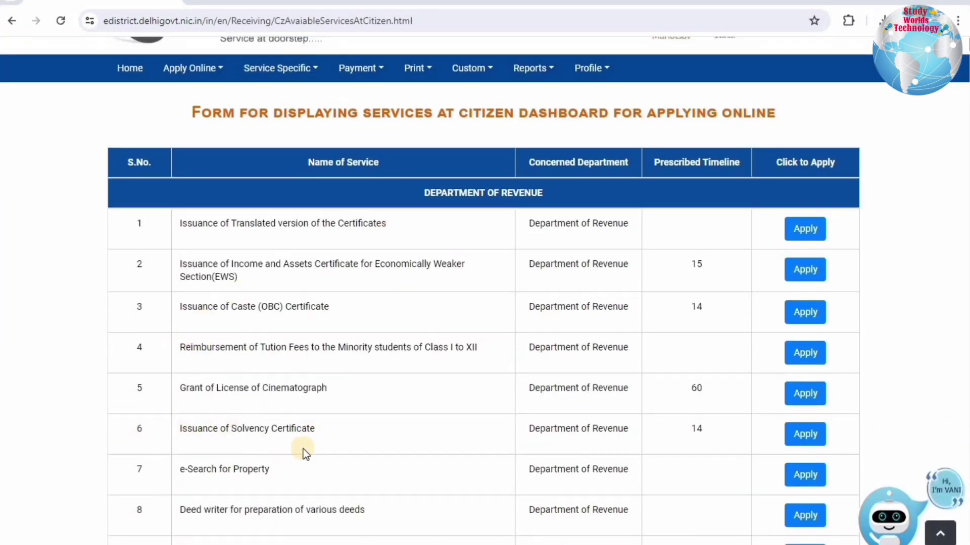
scroll(305, 447, "down", 18)
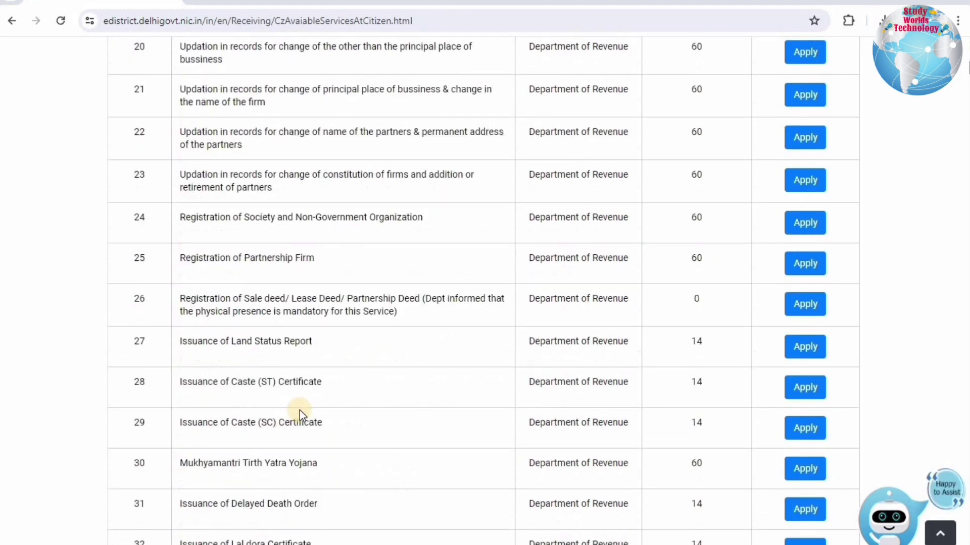
scroll(299, 410, "down", 2)
left_click(330, 328)
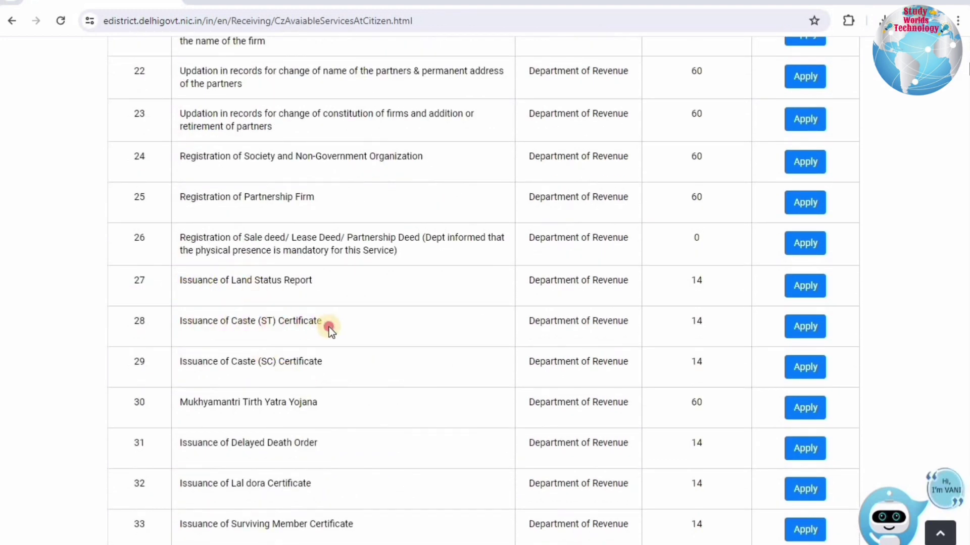
left_click_drag(329, 328, 197, 323)
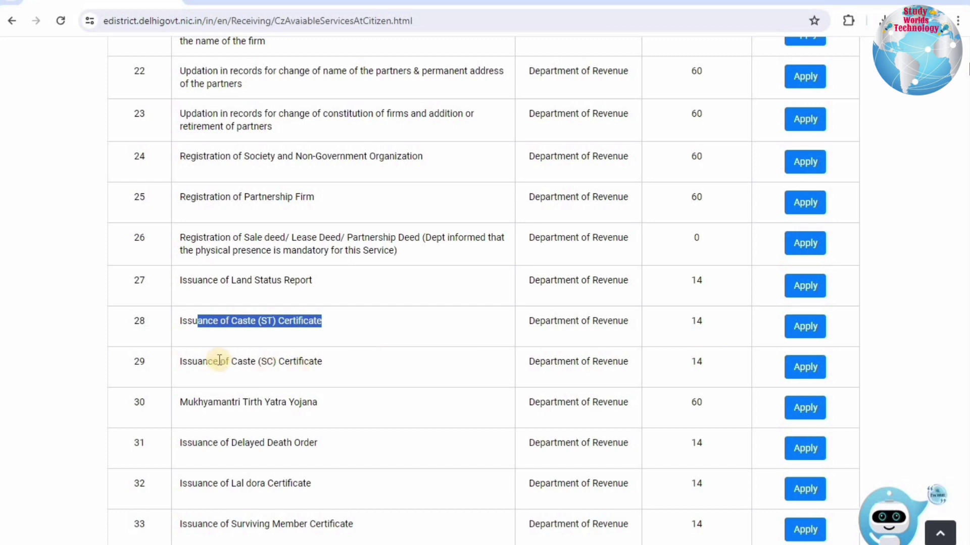
left_click_drag(363, 362, 217, 362)
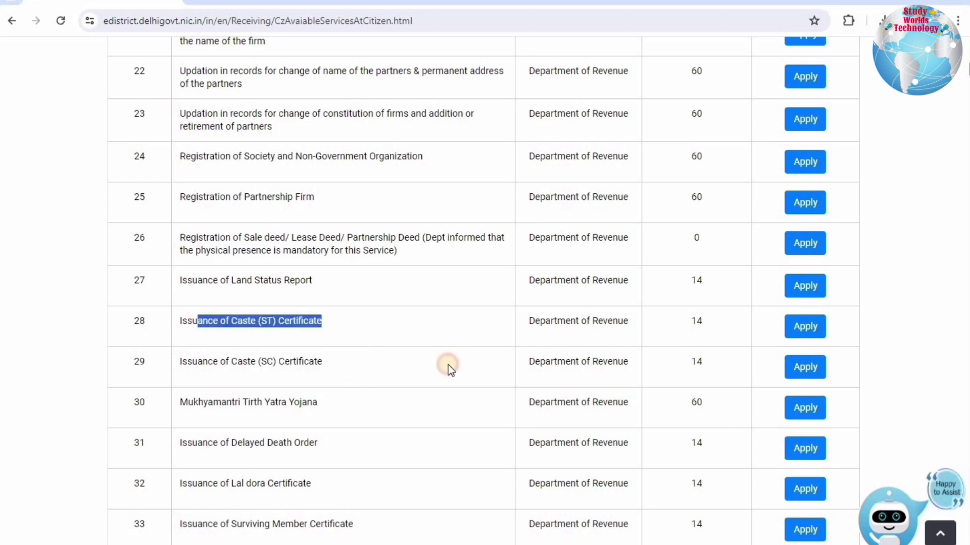
left_click_drag(450, 370, 625, 357)
left_click(259, 315)
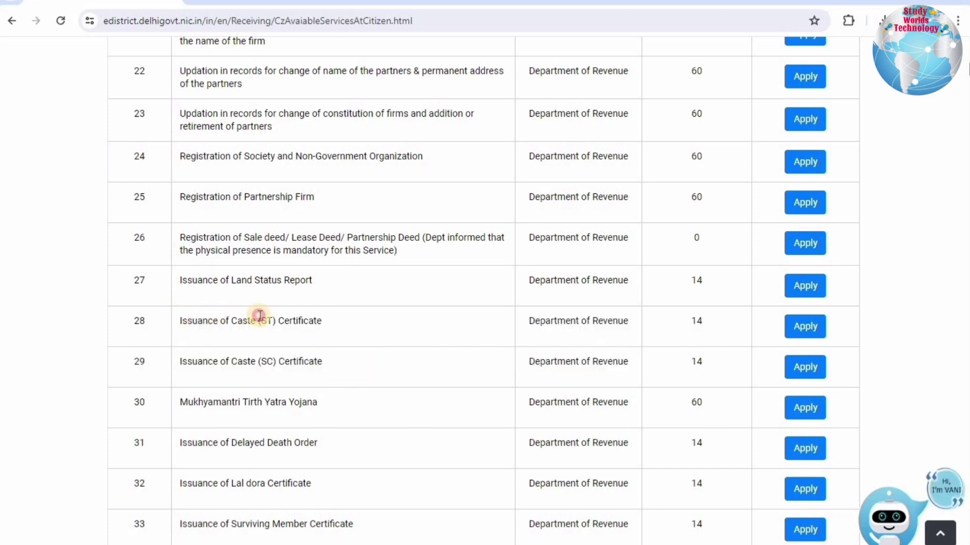
left_click_drag(259, 315, 686, 320)
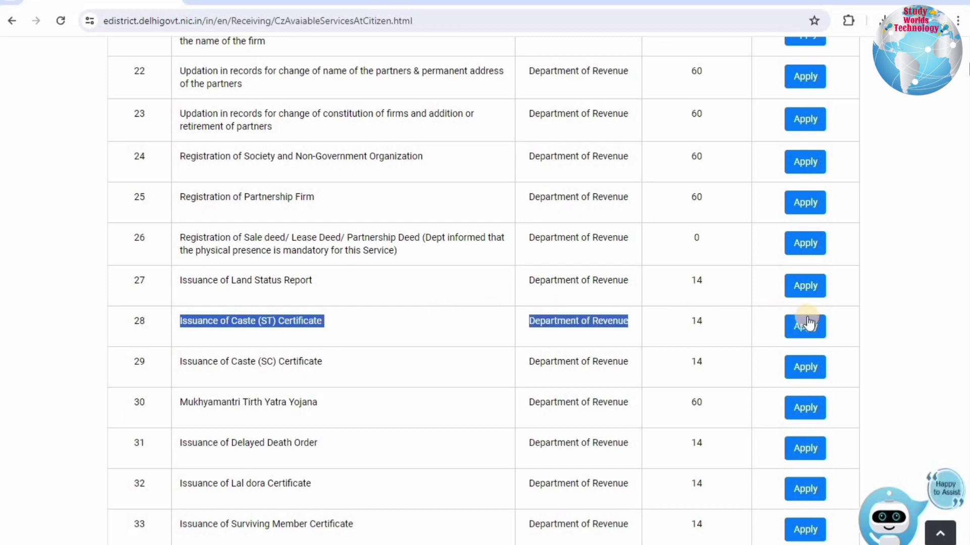
left_click(553, 365)
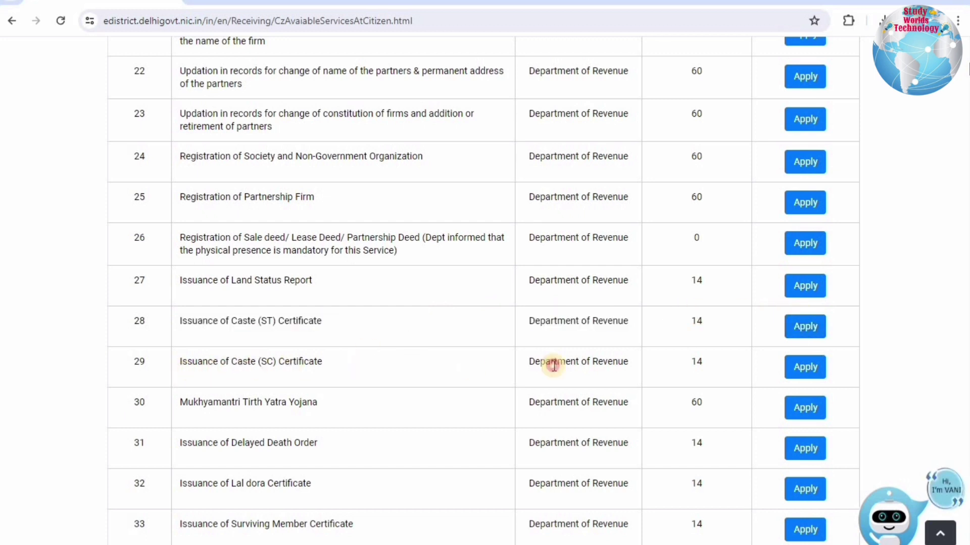
left_click_drag(553, 365, 826, 365)
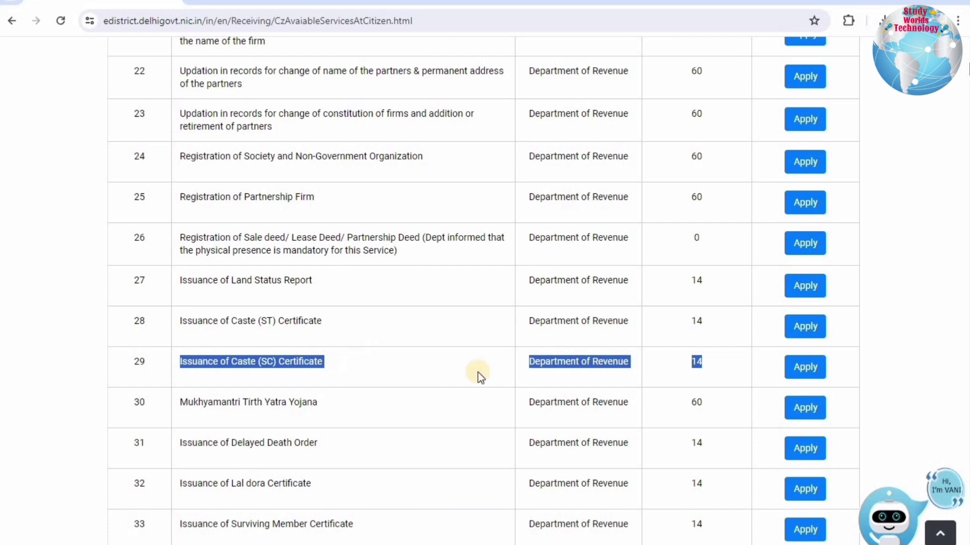
Start the Issuance of Caste (SC) Certificate application for the chosen applicant profile.
left_click(806, 368)
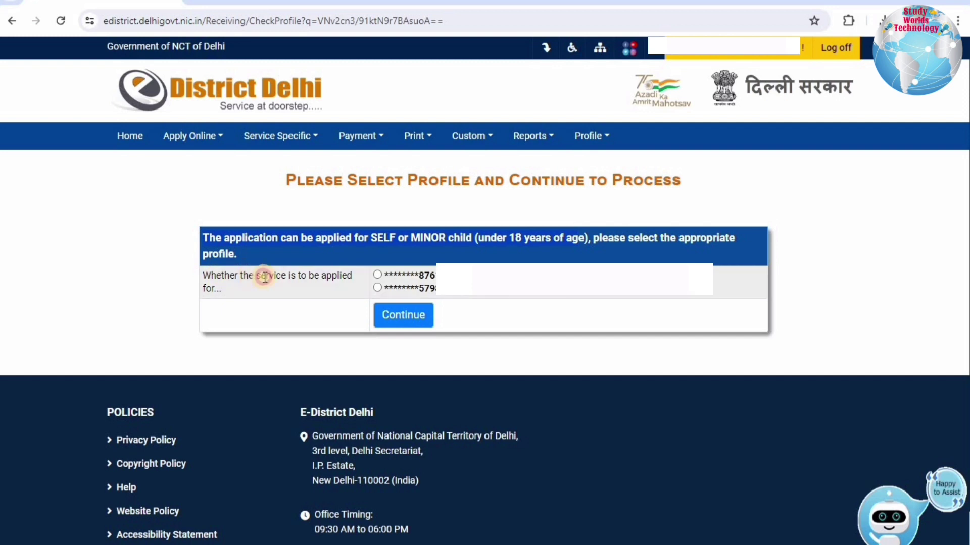
mouse_move(216, 277)
left_mouse_down()
mouse_move(331, 283)
mouse_move(221, 289)
left_mouse_up()
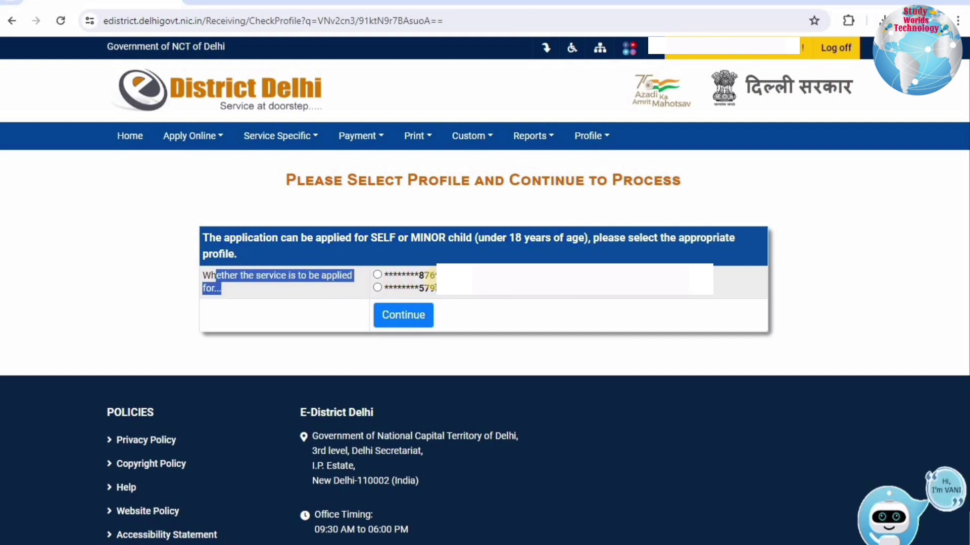
left_click(392, 318)
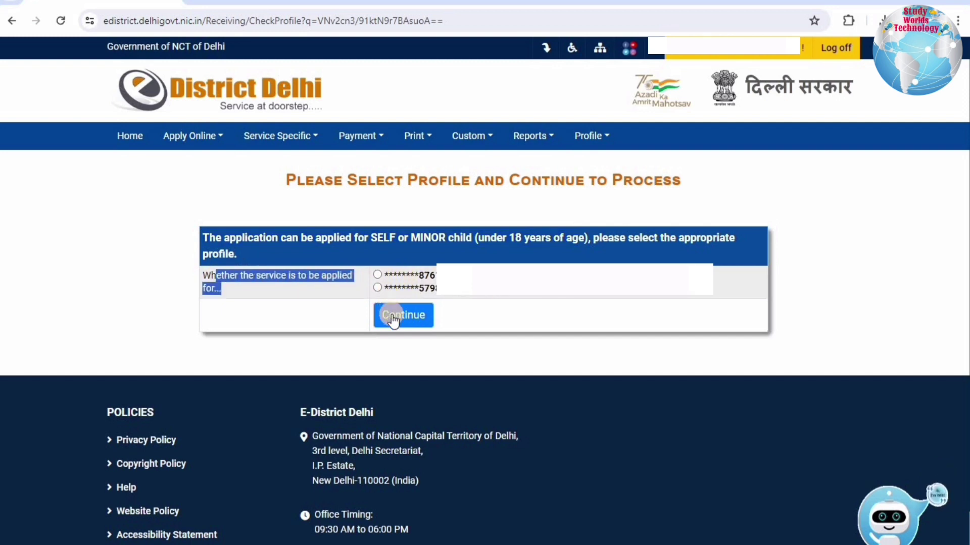
Review the prefilled parent and personal details and accept them to continue.
left_click_drag(217, 344, 687, 331)
left_click_drag(753, 343, 762, 345)
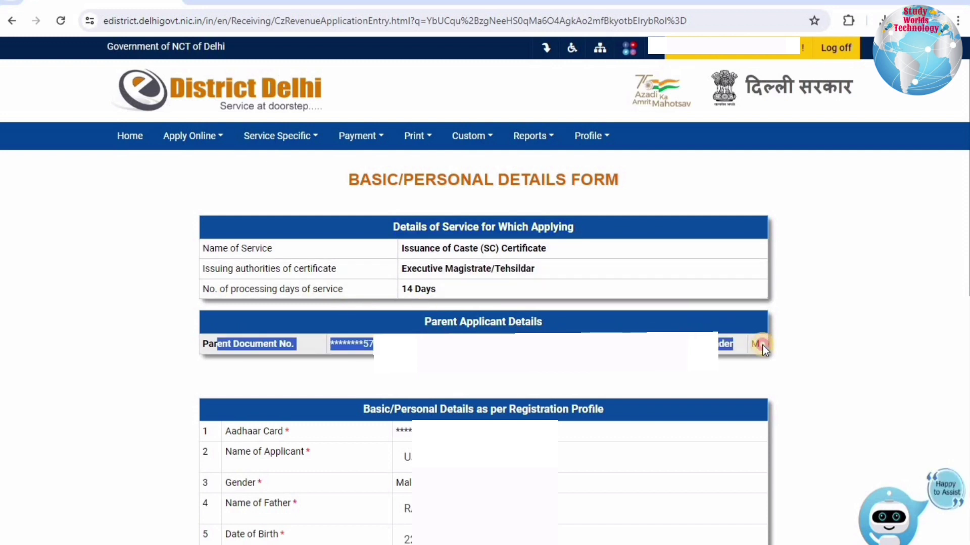
left_click(631, 375)
scroll(454, 252, "down", 5)
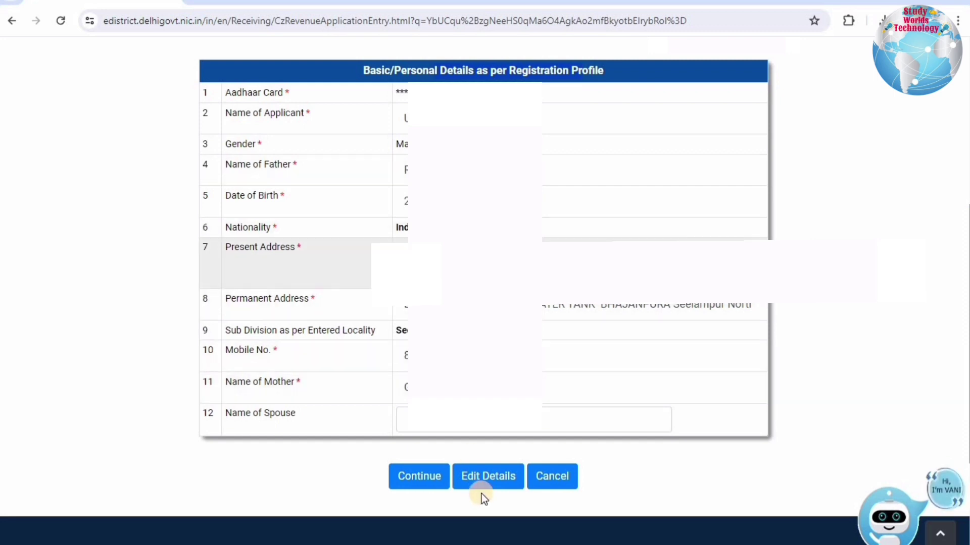
left_click(487, 479)
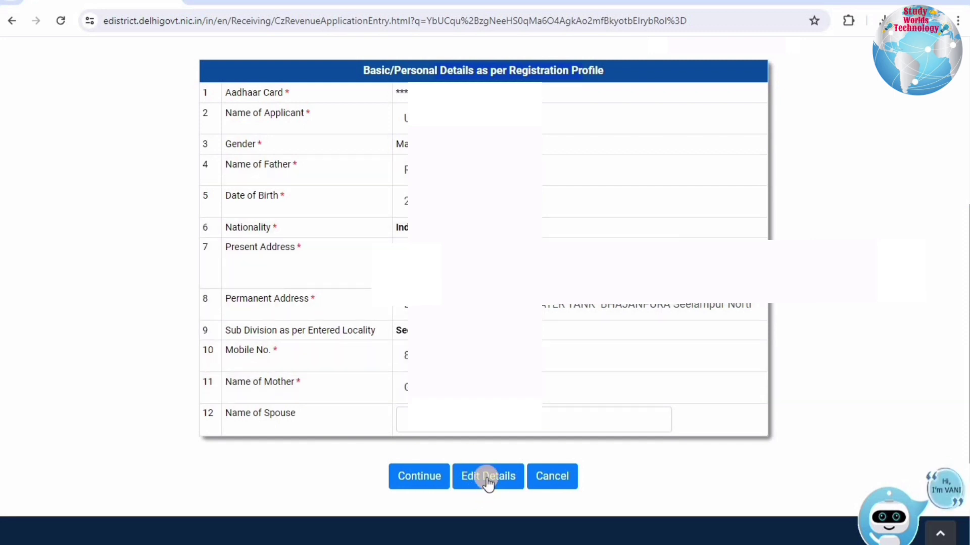
left_click(417, 480)
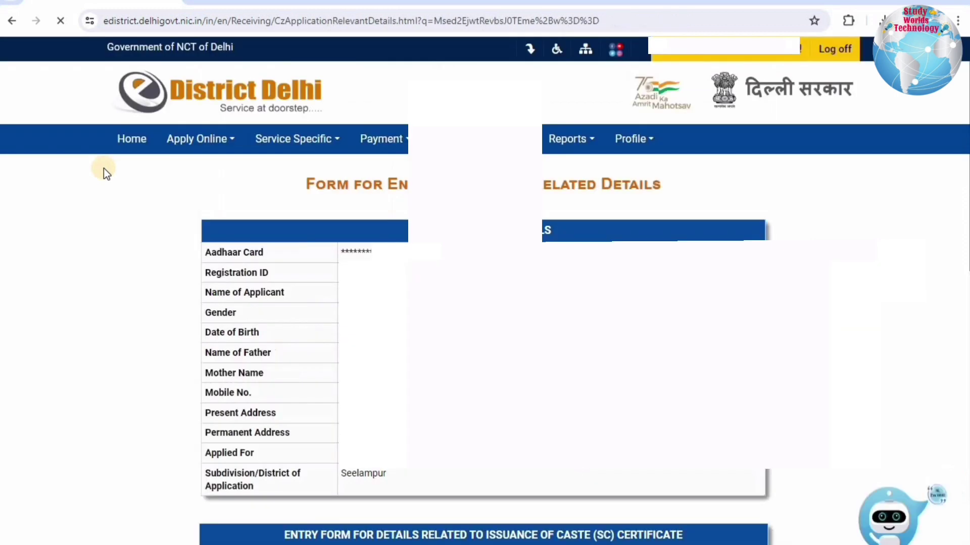
Set the applying state to Delhi on the service-related details form.
left_click_drag(335, 180, 677, 179)
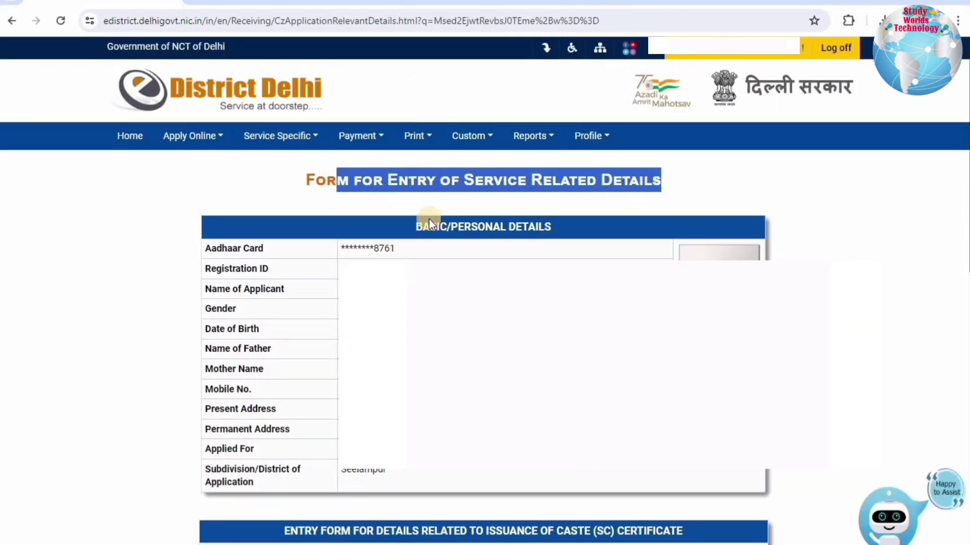
left_click(559, 226)
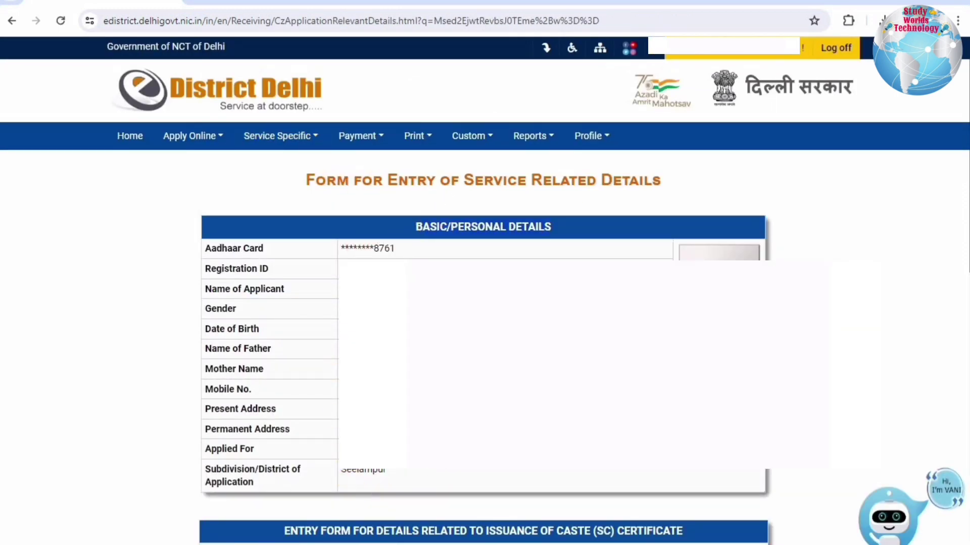
scroll(485, 272, "down", 8)
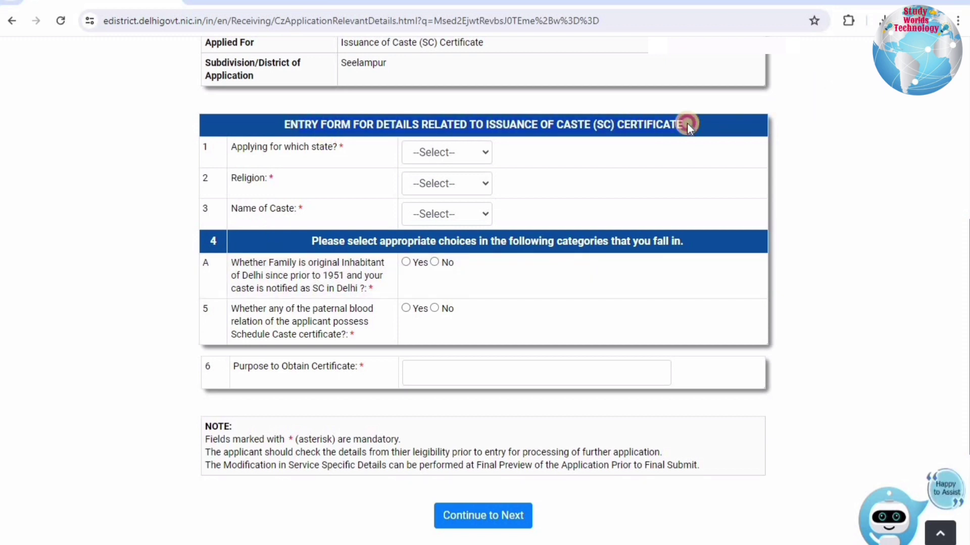
left_click_drag(230, 146, 435, 147)
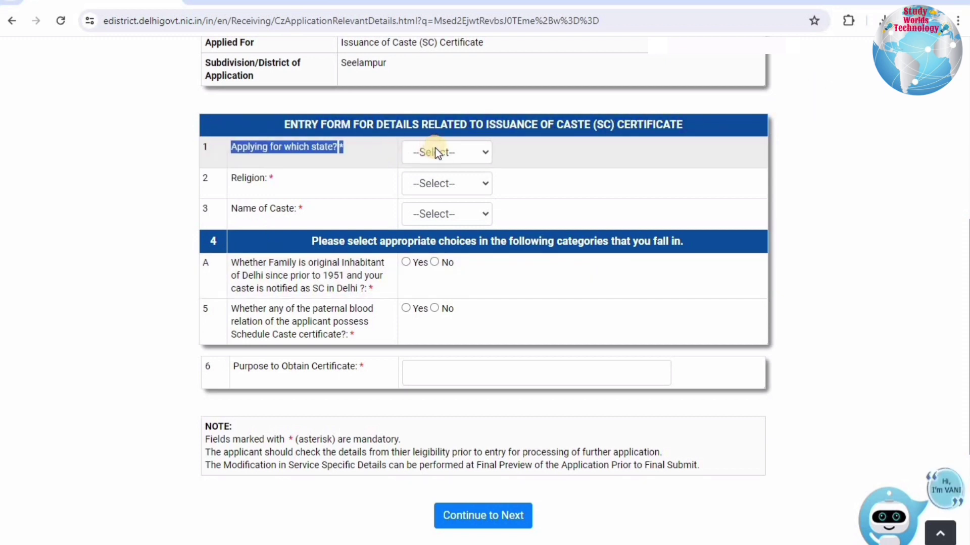
left_click(435, 151)
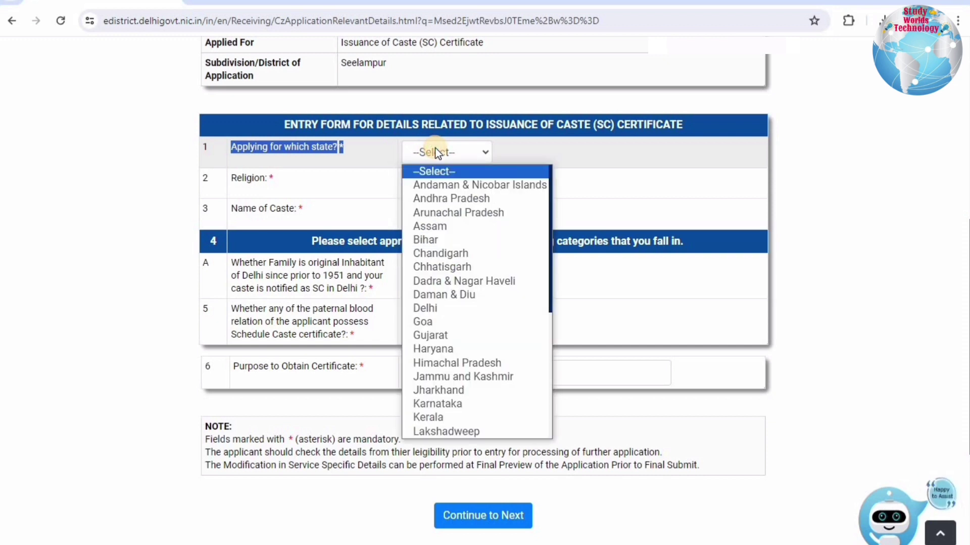
key("Down")
key("Down")
key("Down")
key("Down")
key("Down")
key("Down")
key("Down")
key("Down")
key("Down")
key("Down")
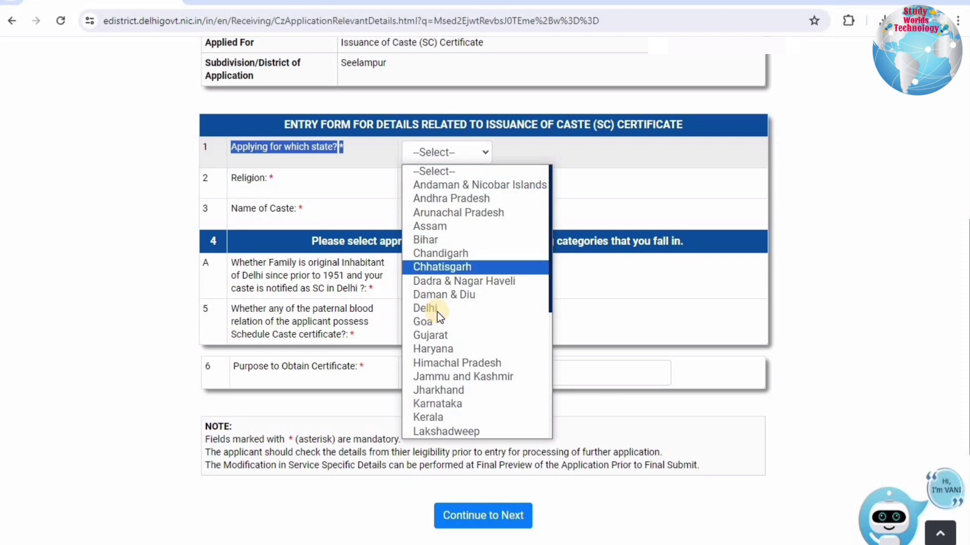
left_click(437, 309)
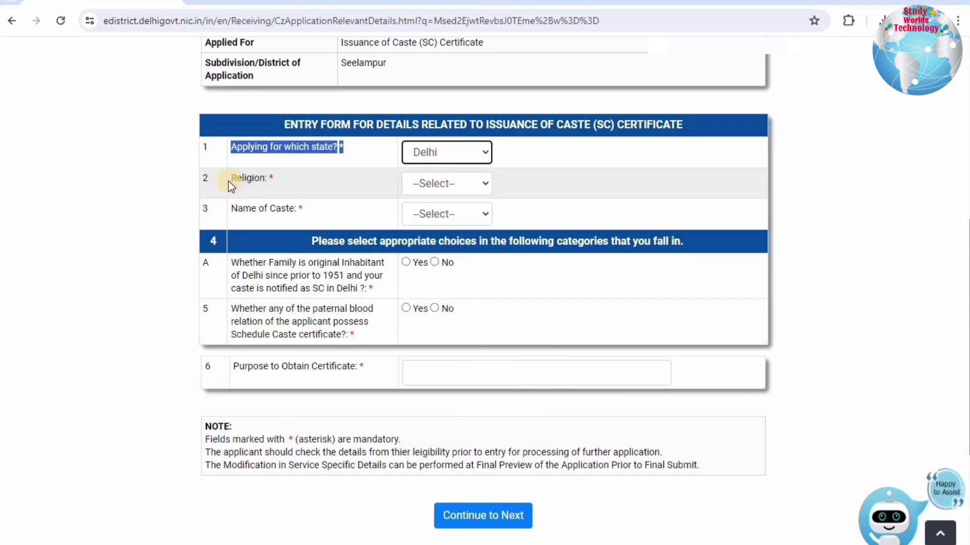
Set the religion to Hindu and the caste name to CHAMAR.
left_click(228, 181)
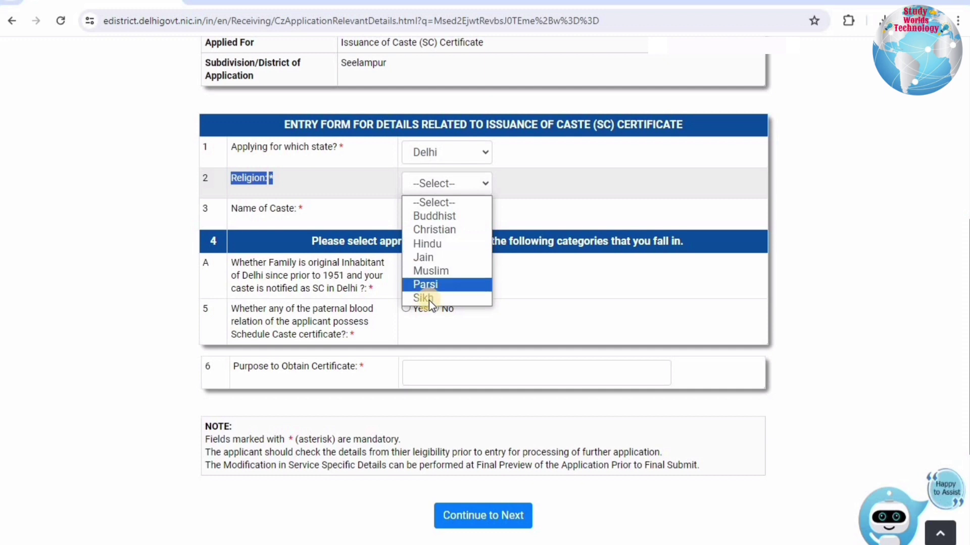
left_click(427, 244)
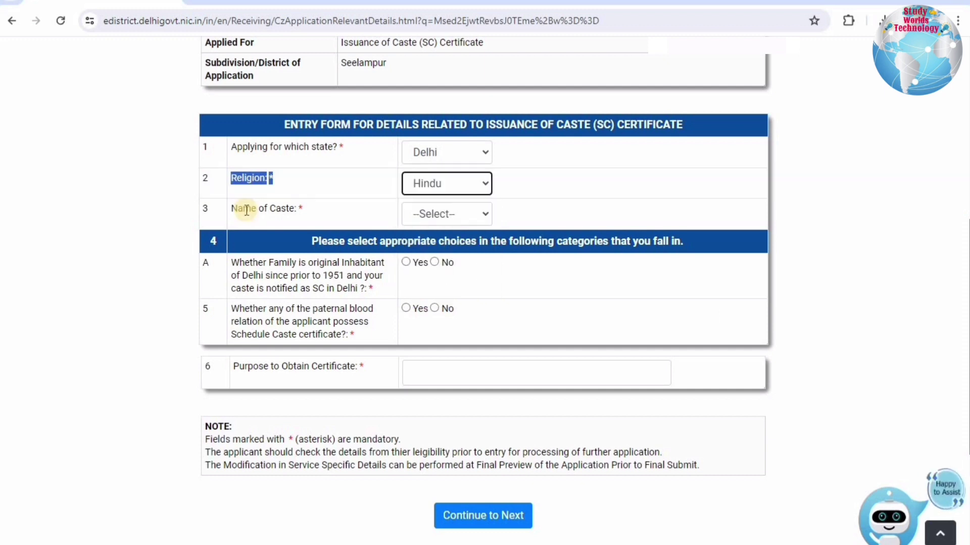
left_click_drag(347, 213, 467, 211)
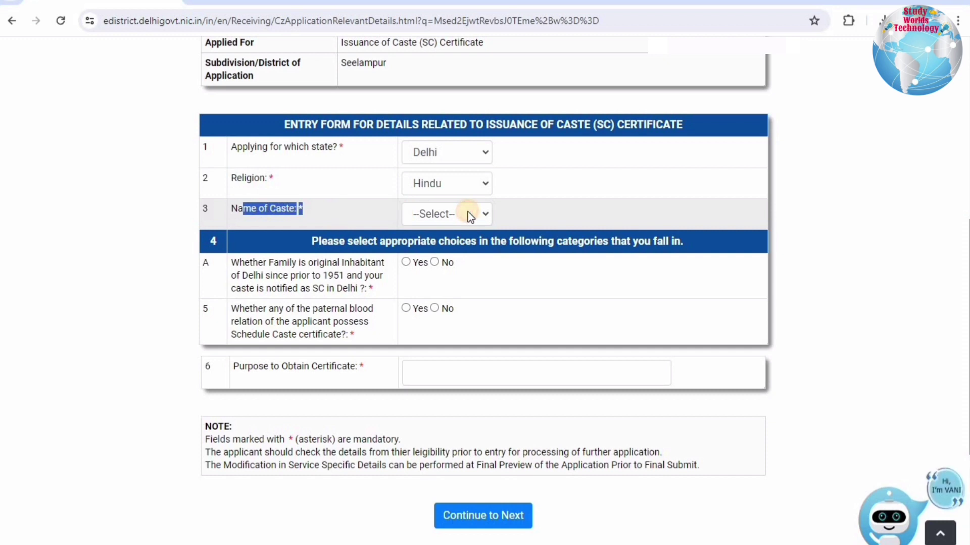
left_click(468, 211)
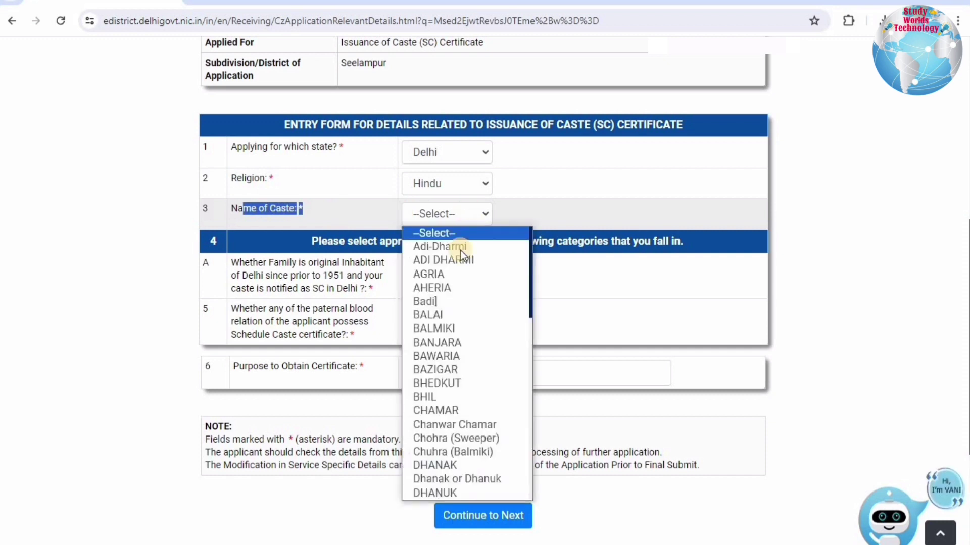
left_click(441, 407)
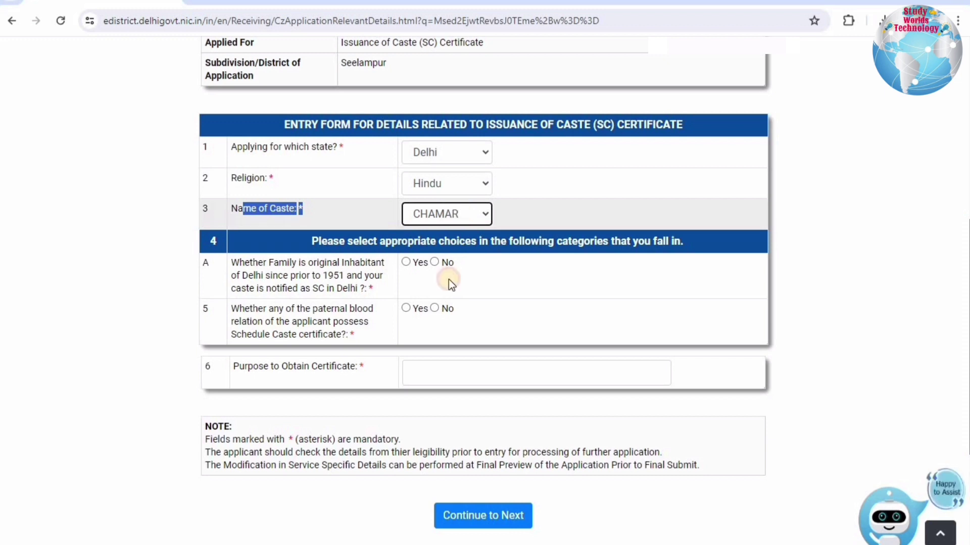
Keep CHAMAR as the caste and answer Yes to the pre-1951 Delhi inhabitant question.
key("space")
scroll(458, 331, "down", 10)
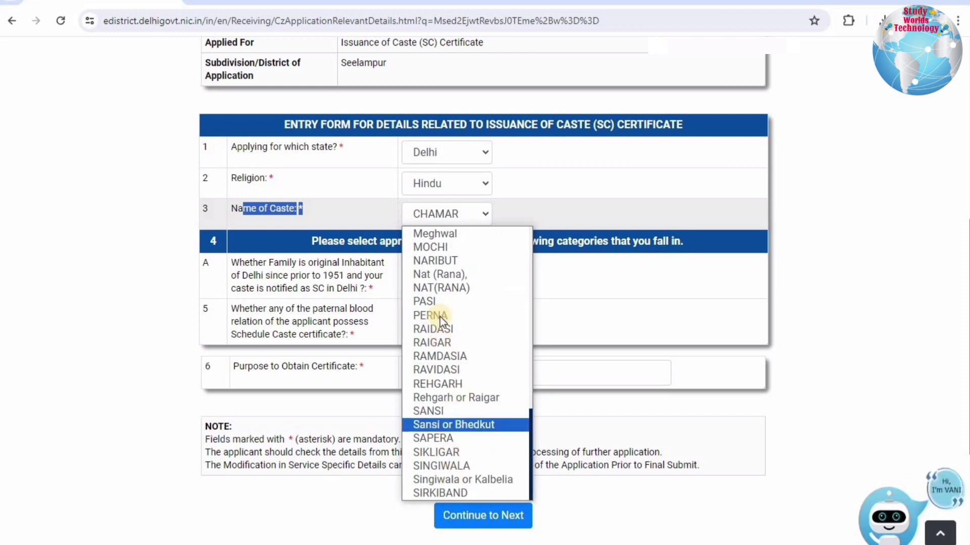
left_click(533, 243)
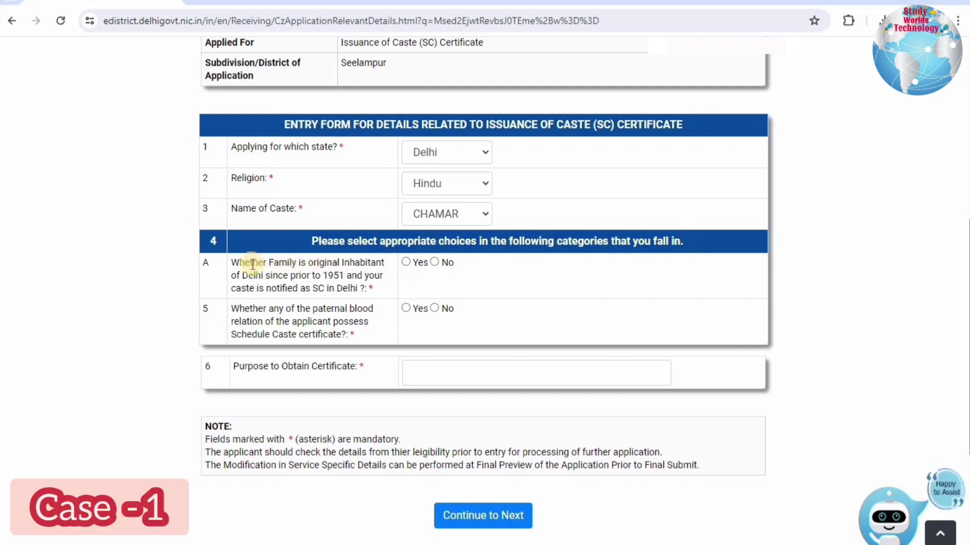
left_click_drag(244, 264, 360, 265)
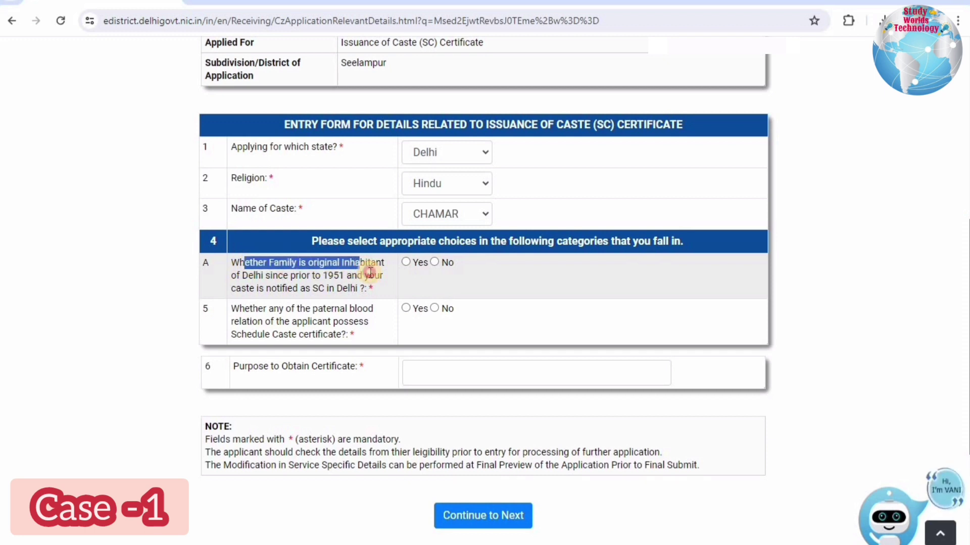
left_click_drag(370, 273, 369, 273)
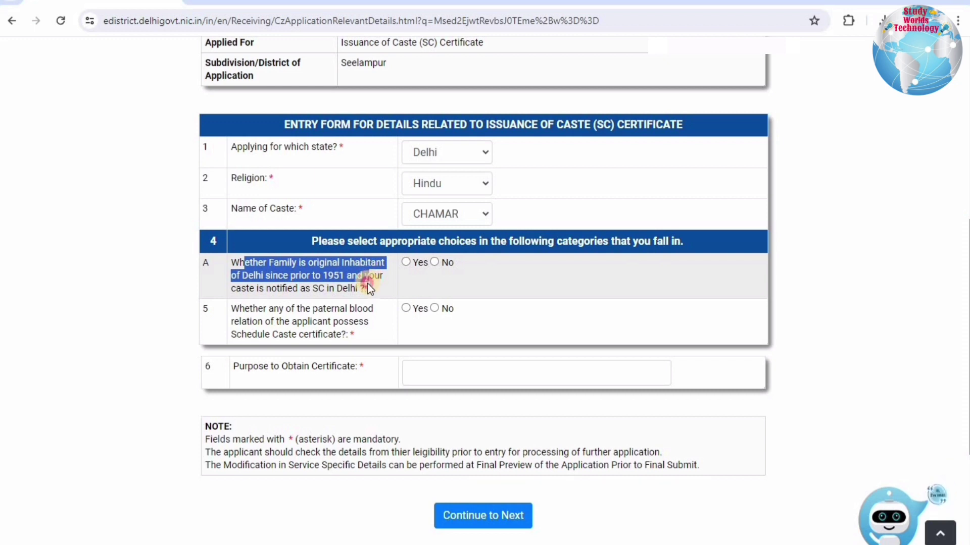
left_click_drag(368, 284, 366, 288)
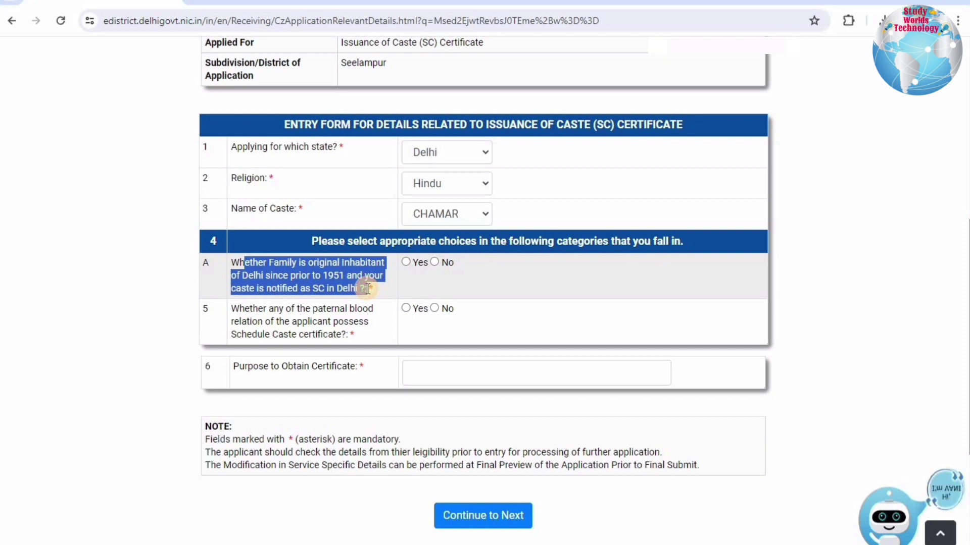
left_click(408, 261)
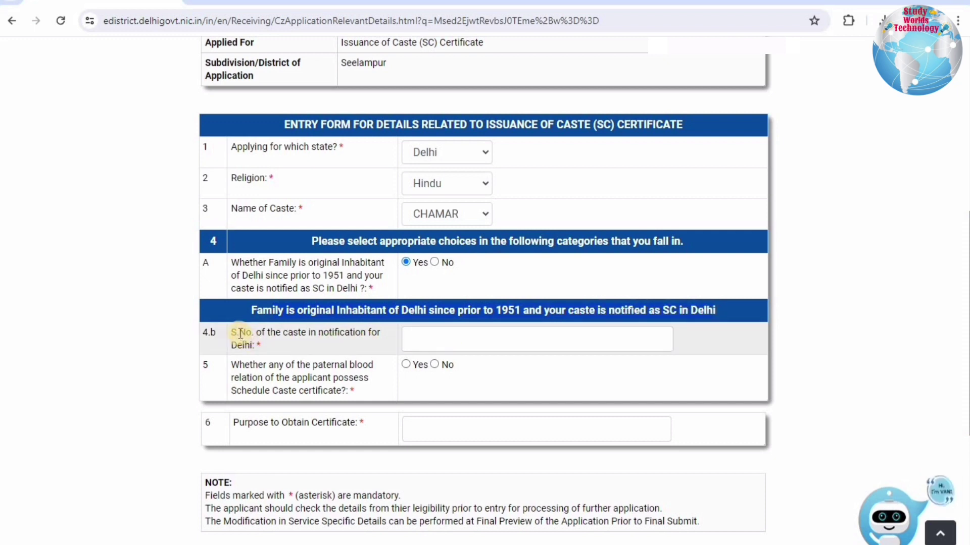
Paste the caste serial-number field label as a search in a new browser tab.
left_click_drag(279, 334, 372, 340)
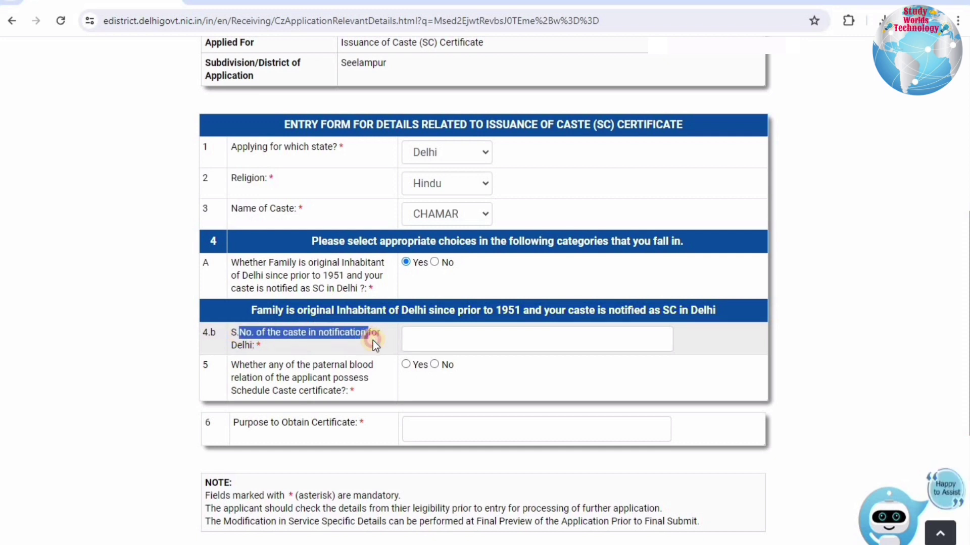
key("ctrl+t")
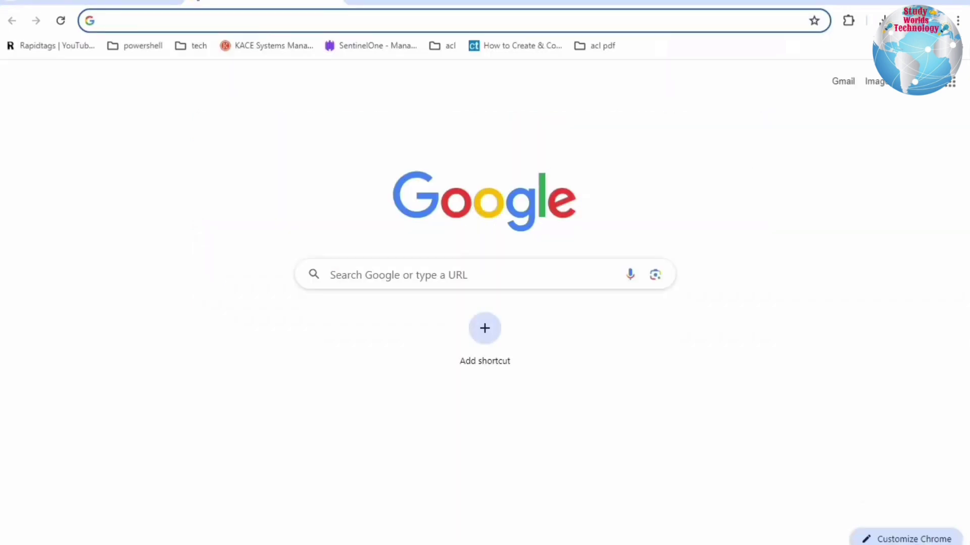
type("S.No. of the caste in notification for Delhi")
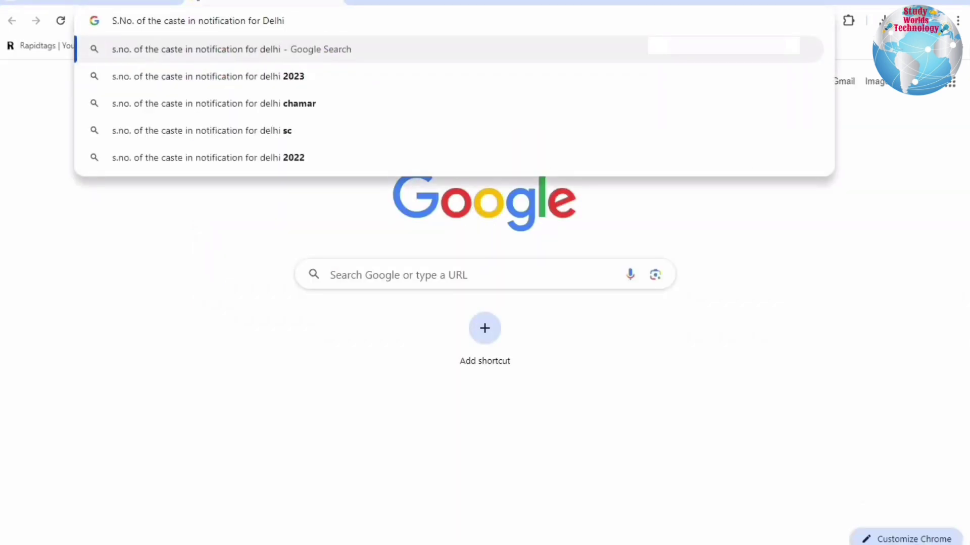
Search the serial-number query and open lists-scheduled-castes_1.pdf from sec.delhi.gov.in.
key("Return")
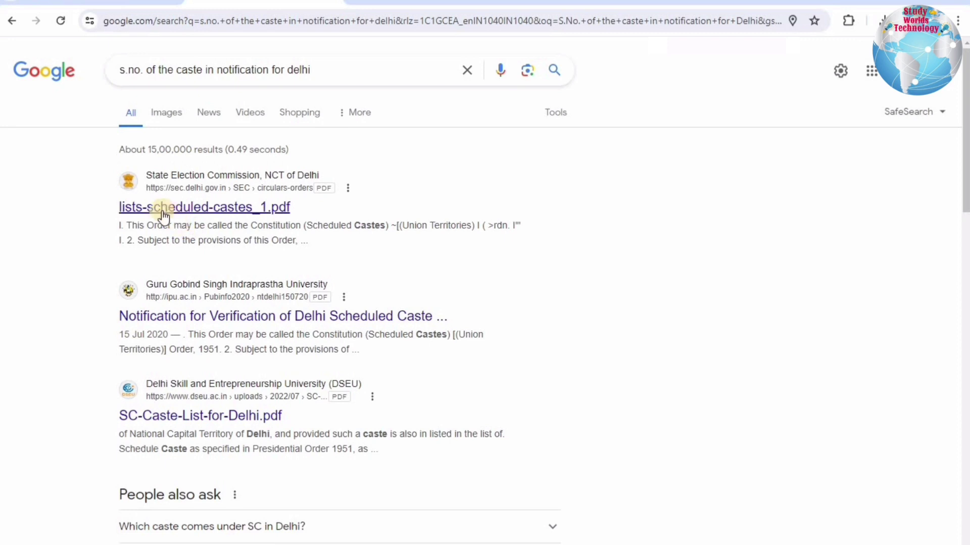
left_click(239, 209)
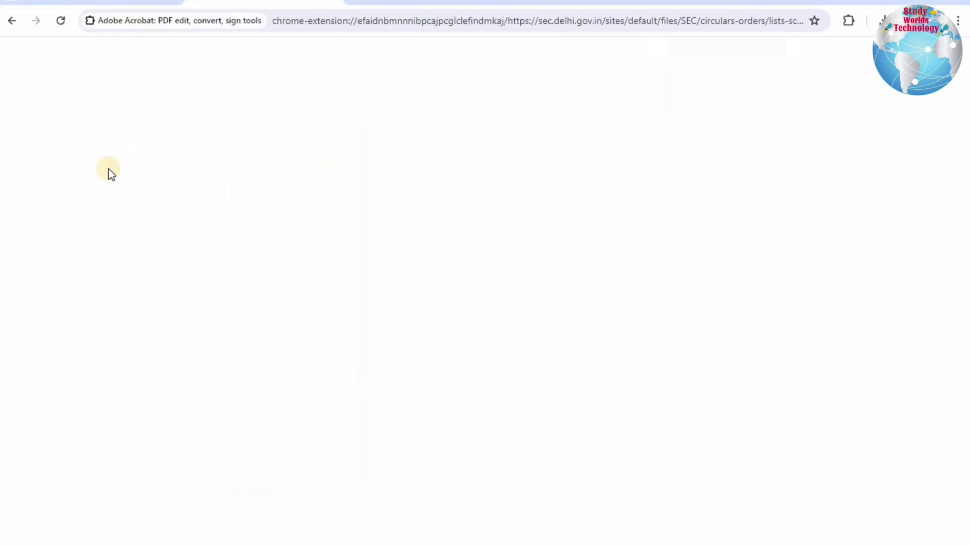
Find Chamar listed as No. 10 in the schedule PDF, then return to field 4.b on the form.
scroll(445, 305, "down", 8)
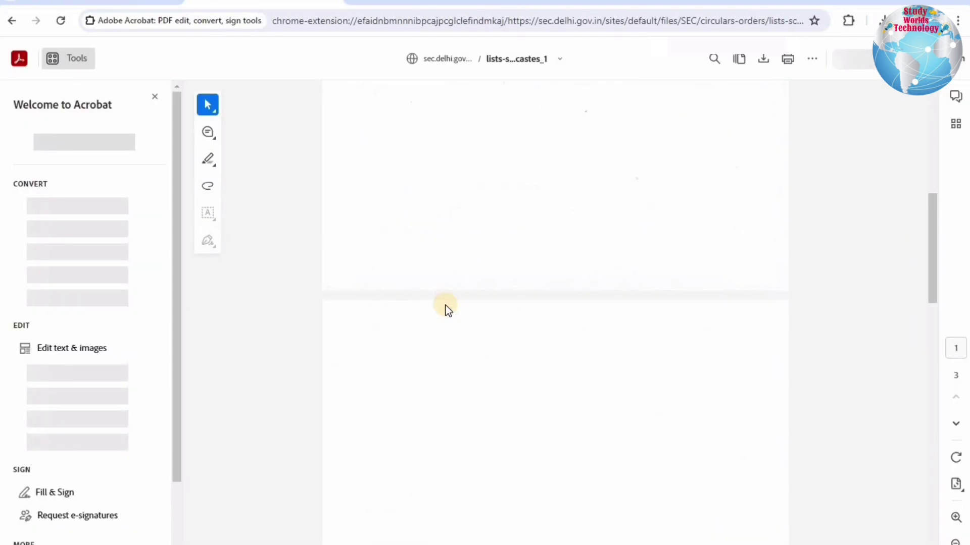
scroll(445, 307, "down", 6)
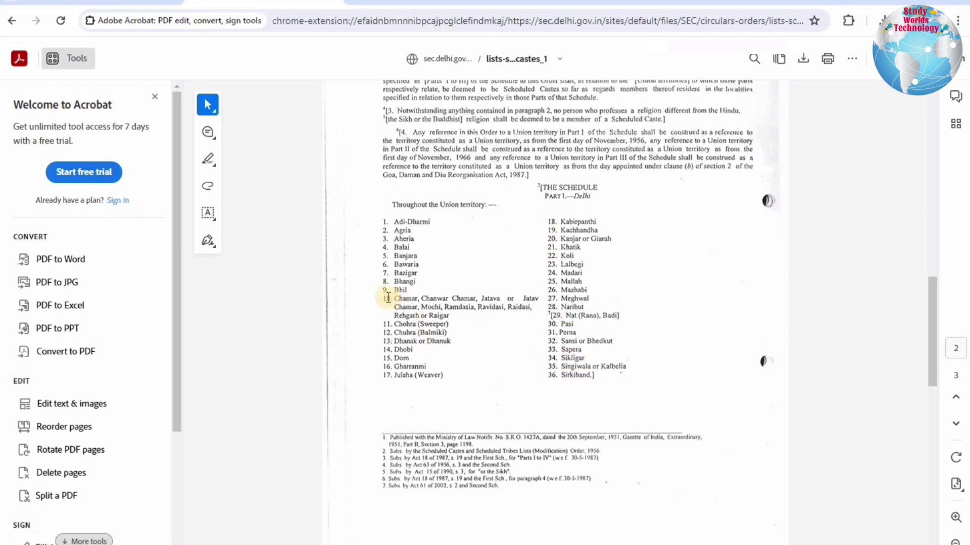
key("ctrl+Tab")
left_click(446, 336)
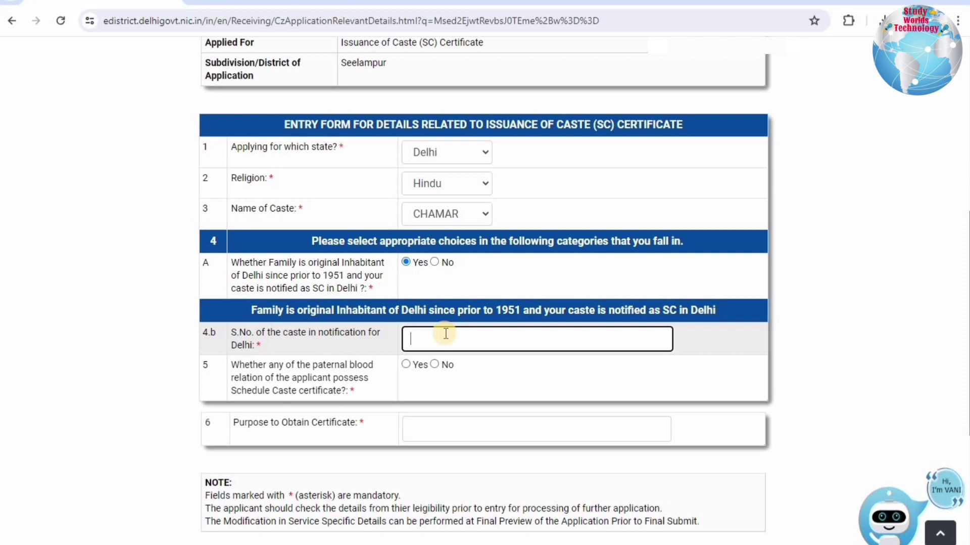
Enter 10 as the caste serial number and answer Yes to the paternal relative question.
type("10")
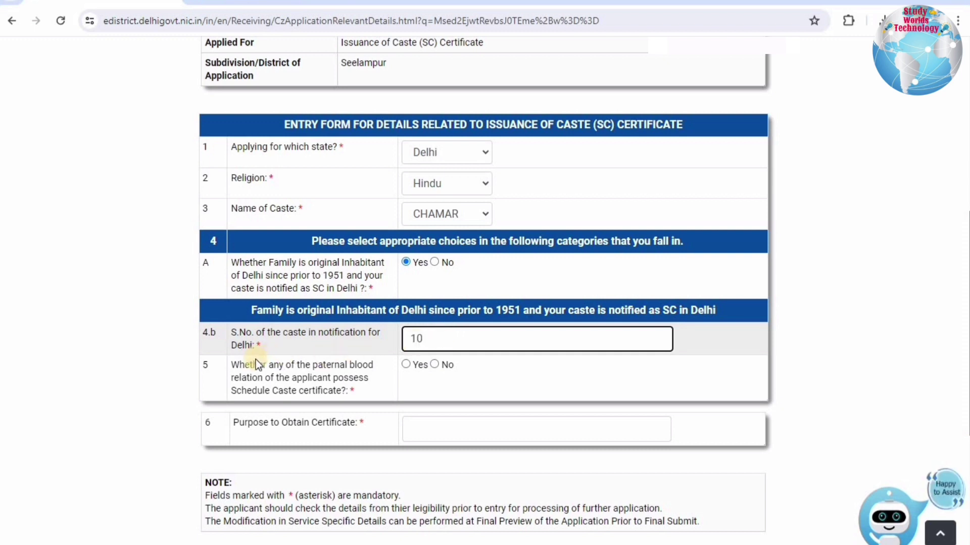
left_click_drag(256, 361, 366, 389)
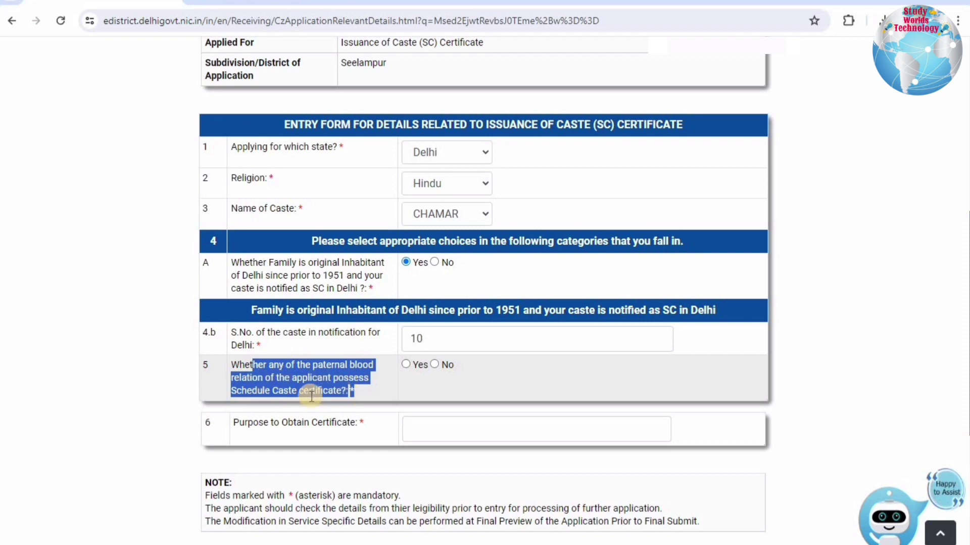
left_click(406, 364)
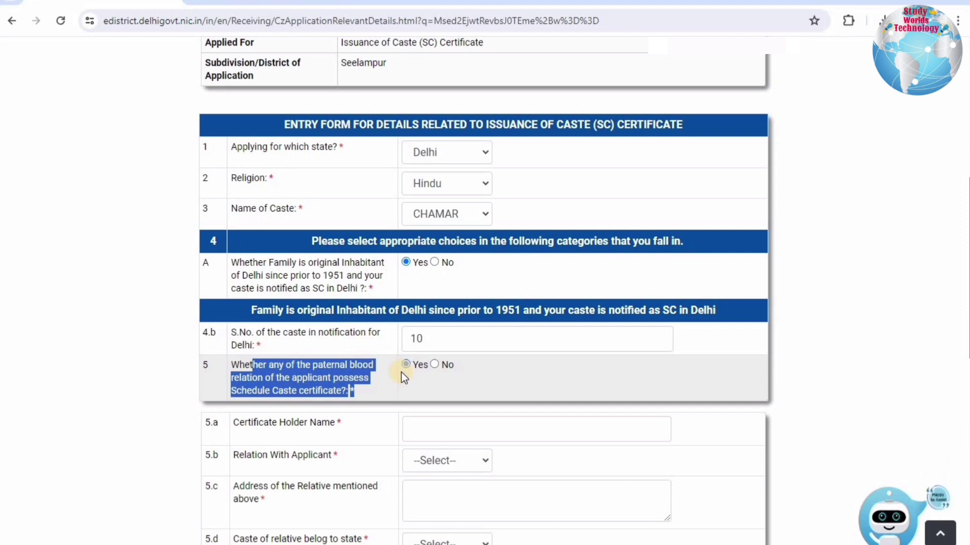
Scroll down to the revealed certificate-holder fields, starting with Certificate Holder Name.
scroll(401, 372, "down", 5)
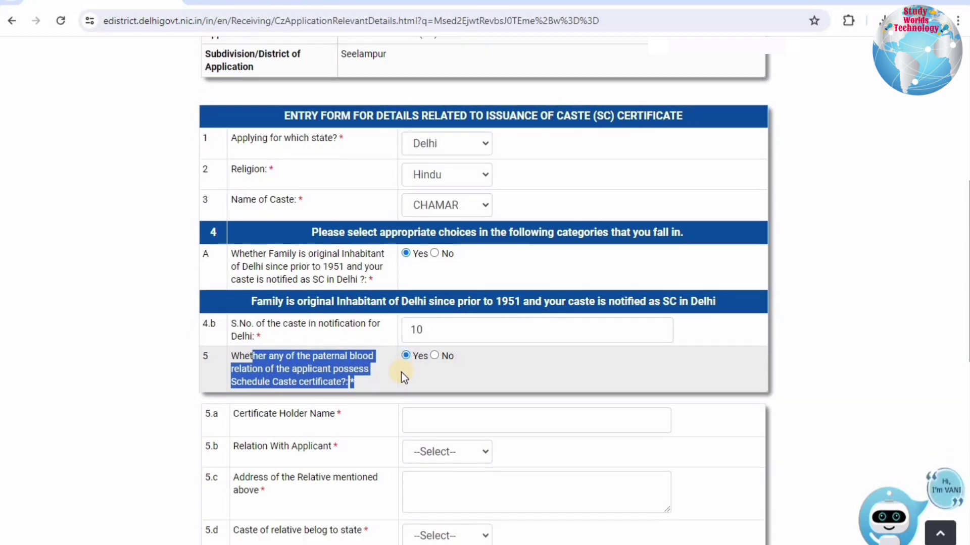
scroll(397, 181, "down", 1)
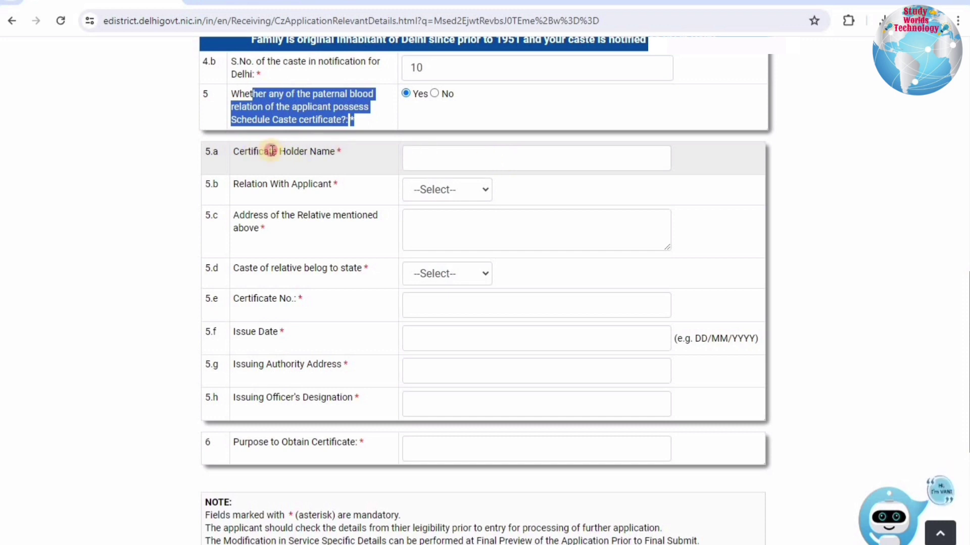
left_click_drag(254, 151, 483, 149)
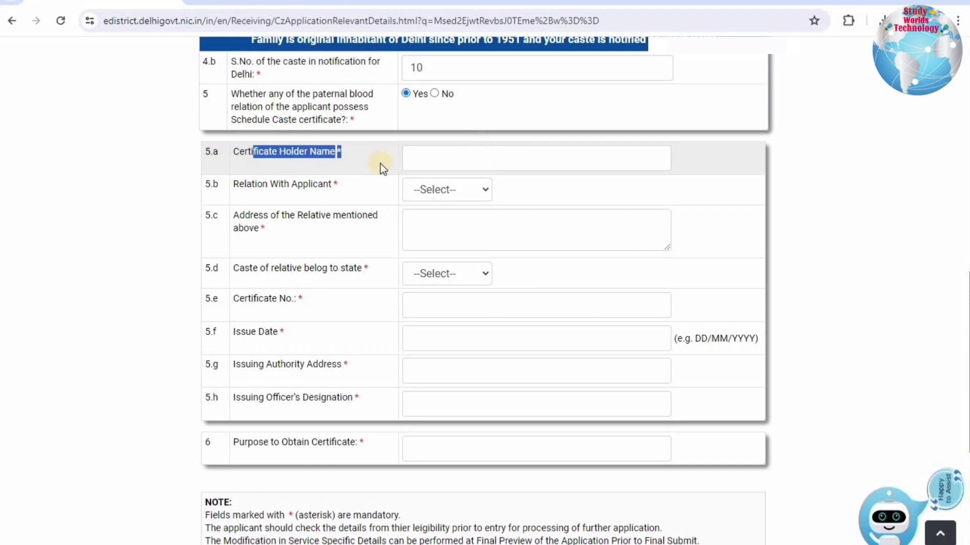
Set the relative's Relation With Applicant to Father.
left_click(432, 188)
left_click(432, 189)
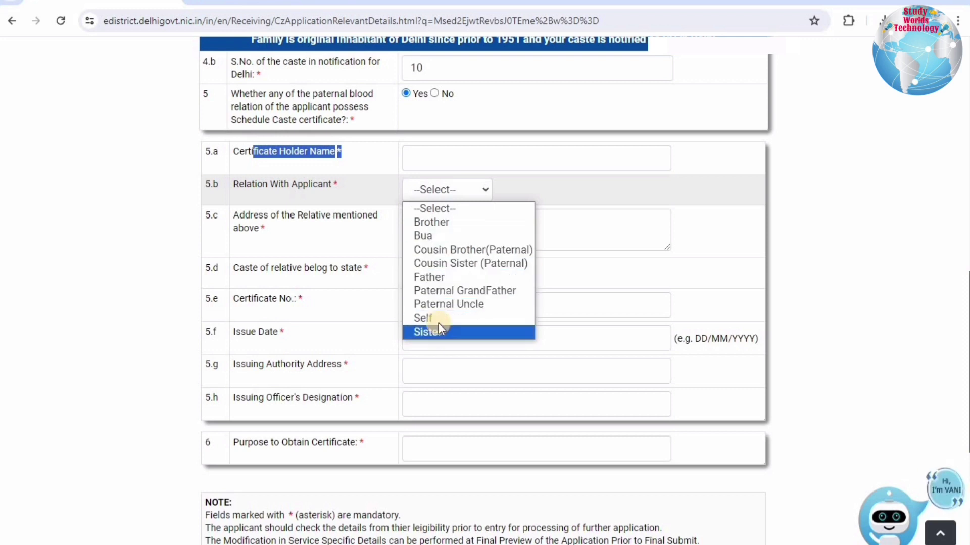
key("Up")
key("Up")
key("Up")
key("Up")
key("Up")
key("Up")
key("Up")
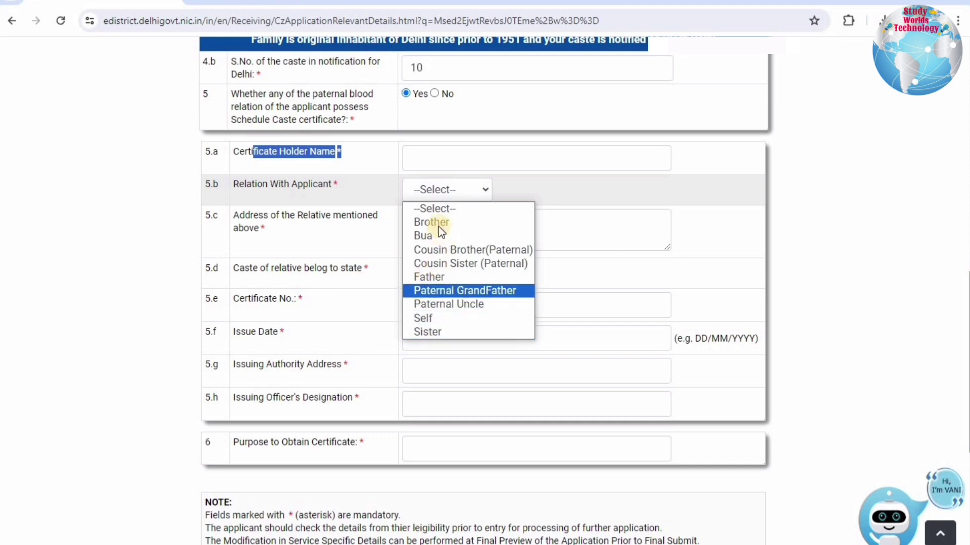
key("Down")
key("Down")
key("Down")
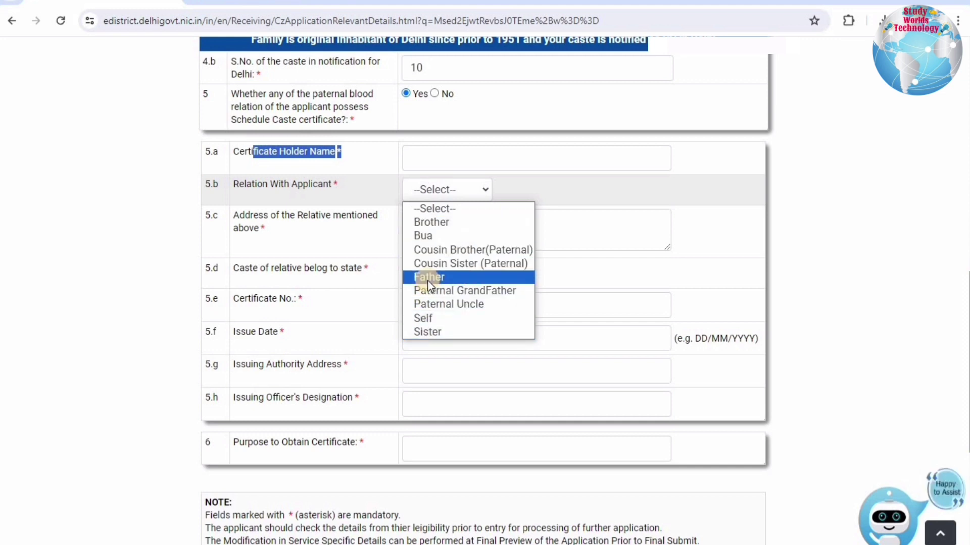
key("Return")
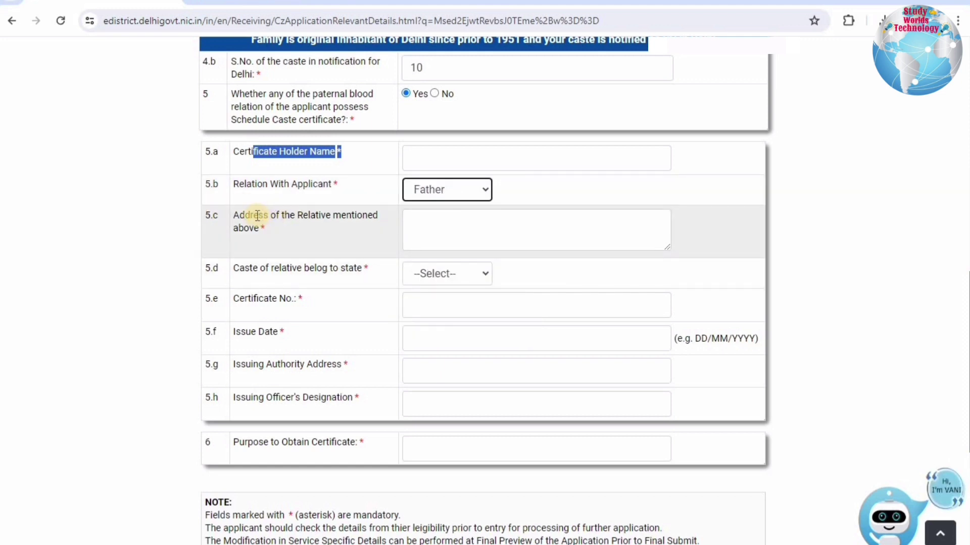
left_click_drag(332, 227, 259, 215)
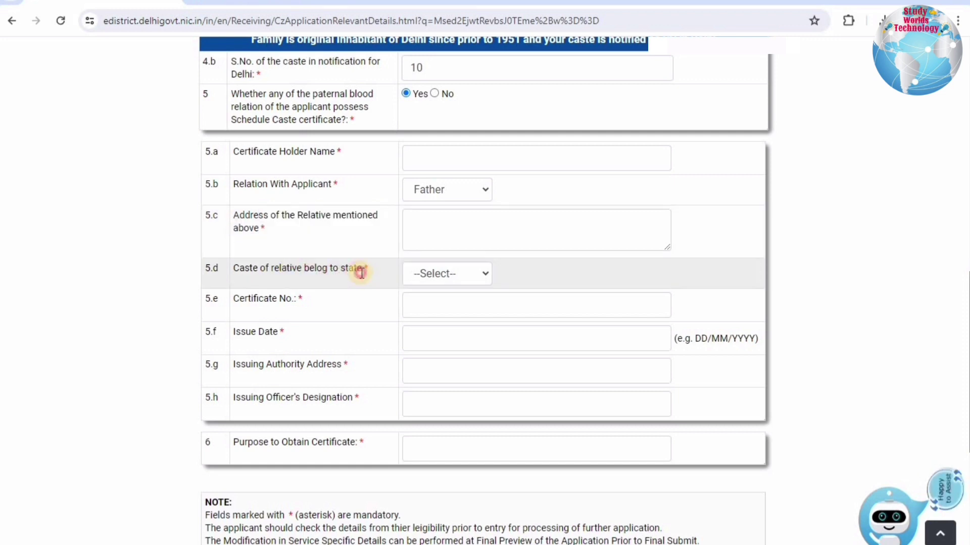
Set the state of the relative's caste to Delhi.
left_click_drag(273, 270, 363, 273)
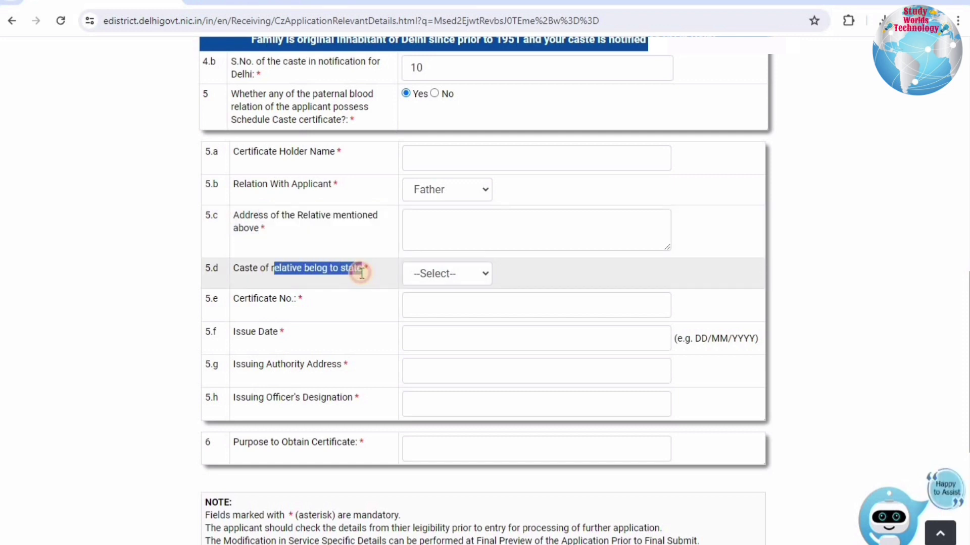
left_click(437, 281)
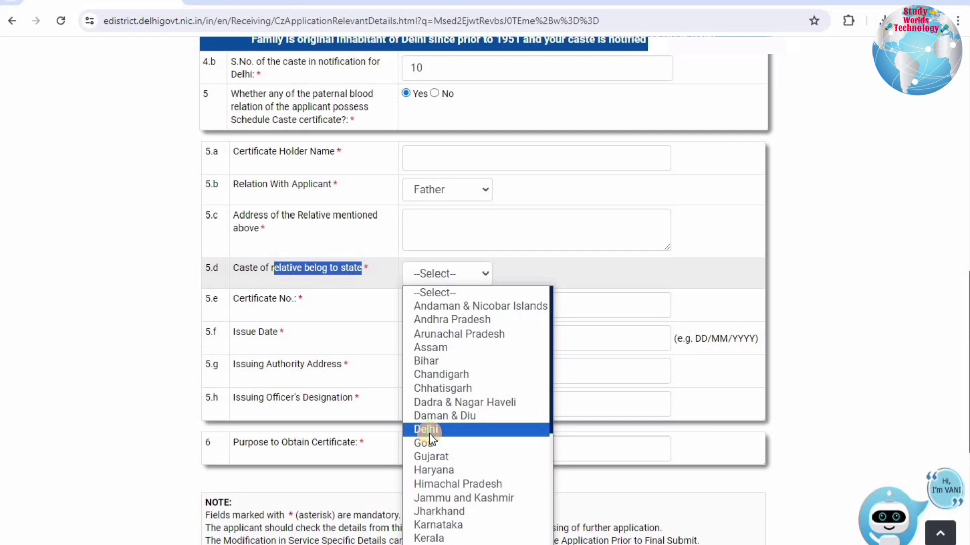
left_click(427, 432)
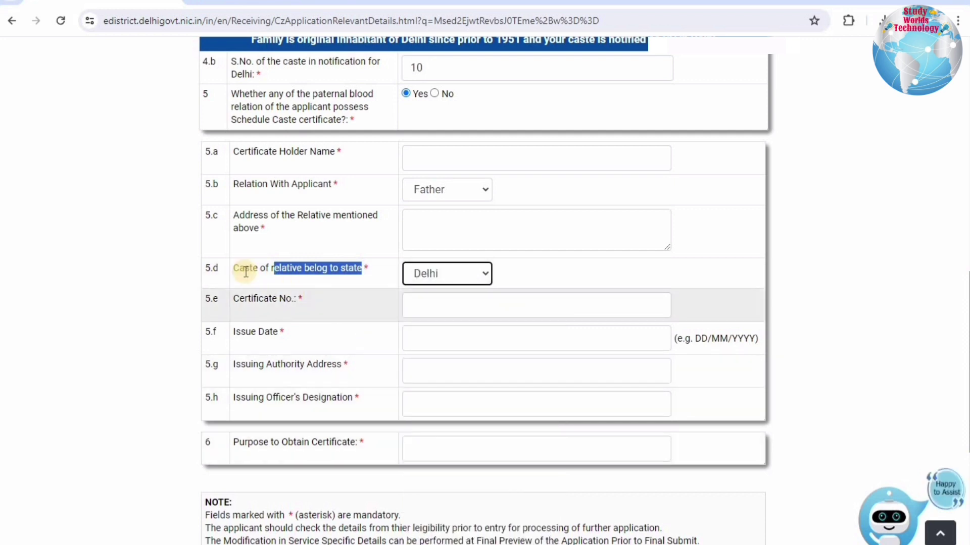
left_click_drag(263, 299, 467, 306)
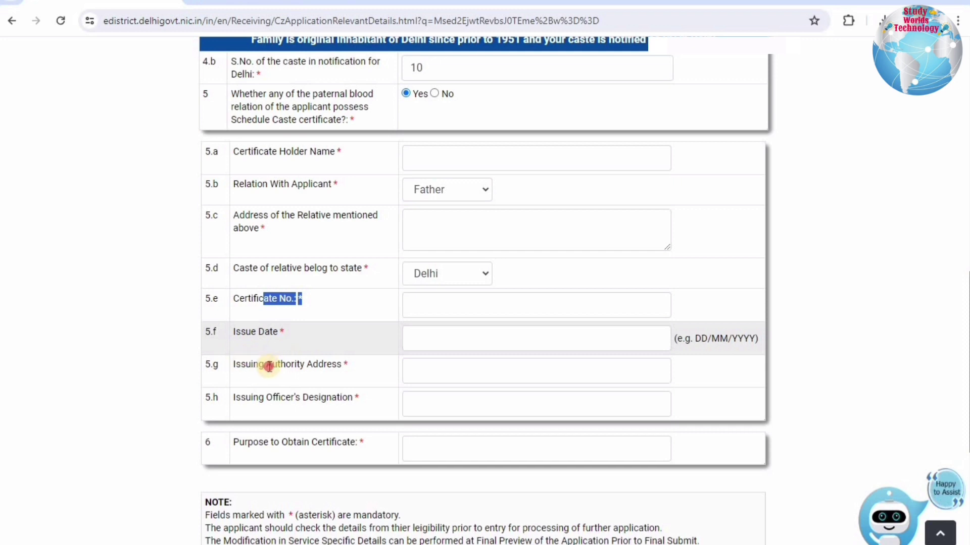
left_click_drag(246, 364, 536, 375)
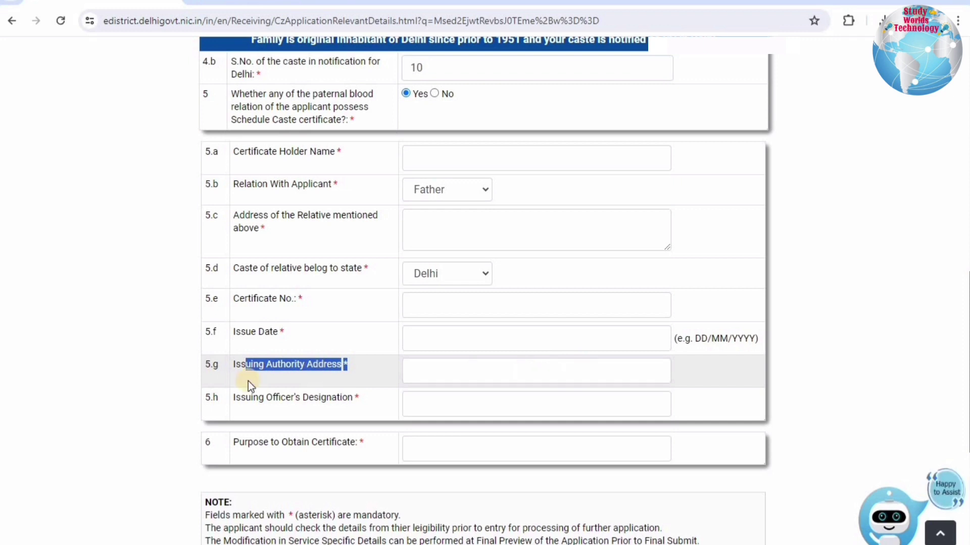
left_click_drag(372, 402, 447, 449)
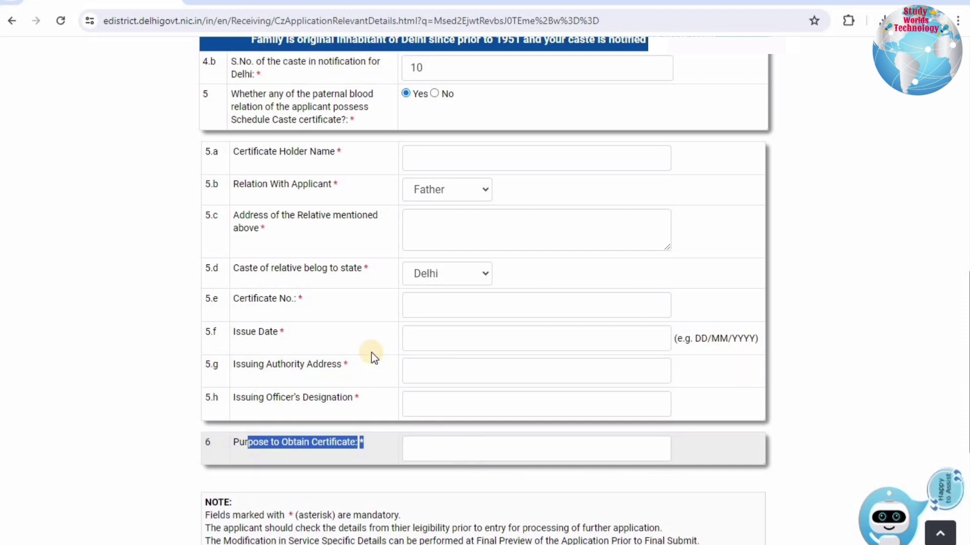
scroll(371, 352, "up", 3)
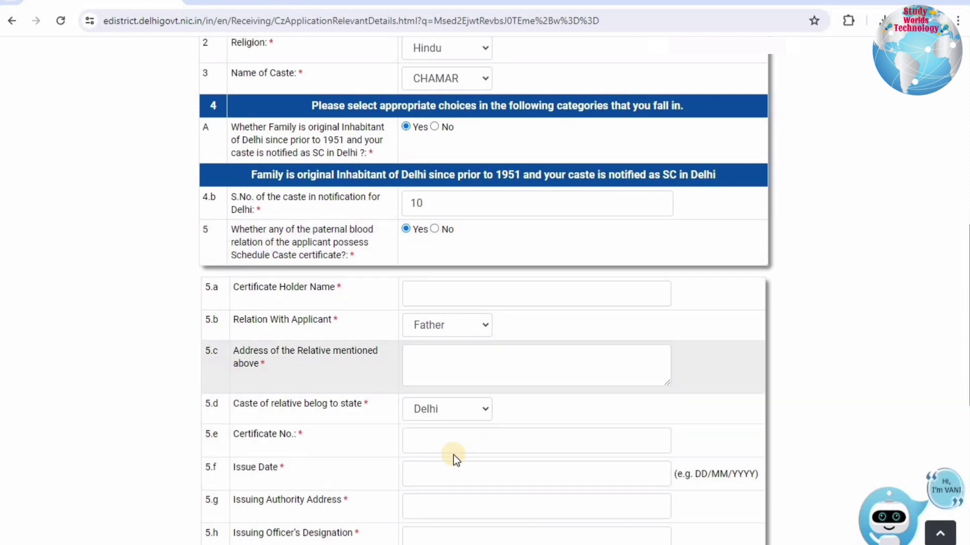
left_click(435, 230)
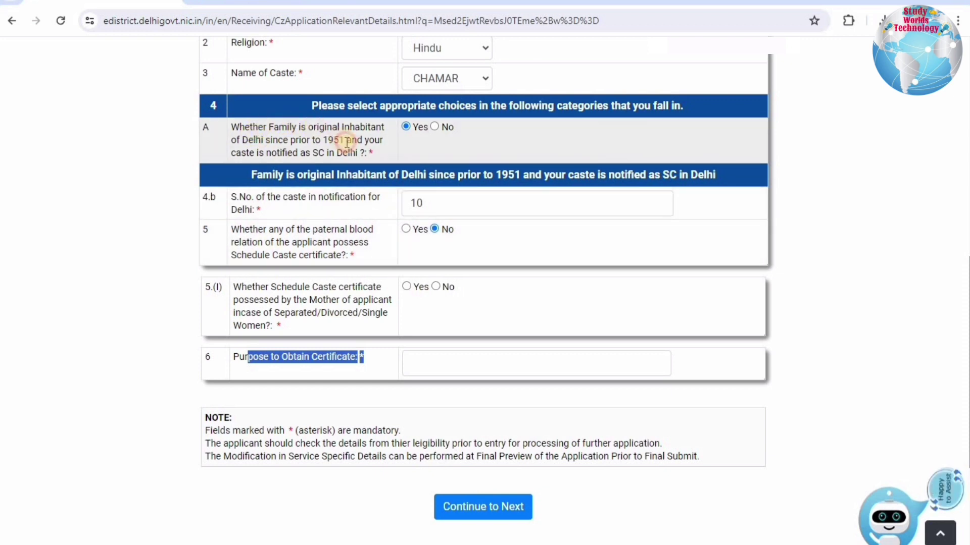
Answer No to question A on whether the family are original Delhi inhabitants since before 1951.
left_click_drag(313, 127, 356, 153)
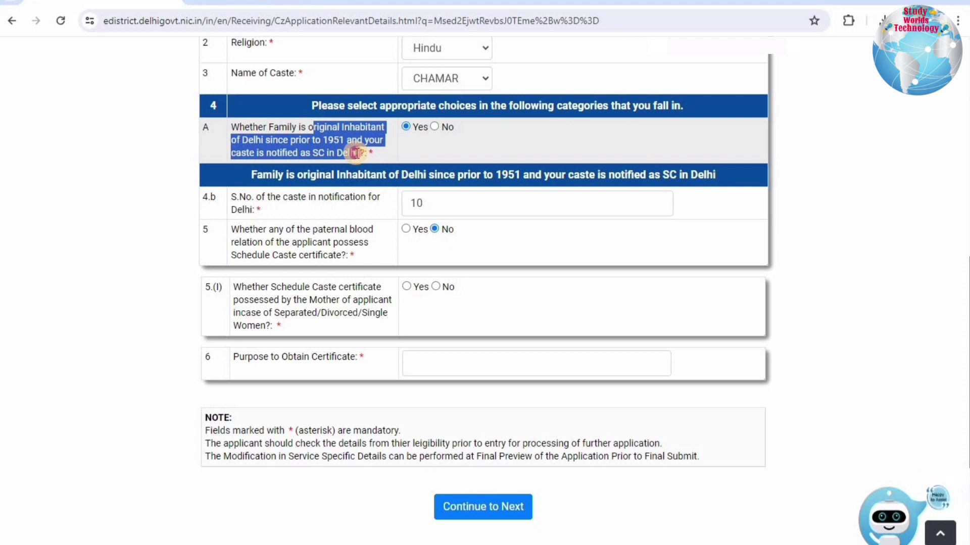
left_click(267, 198)
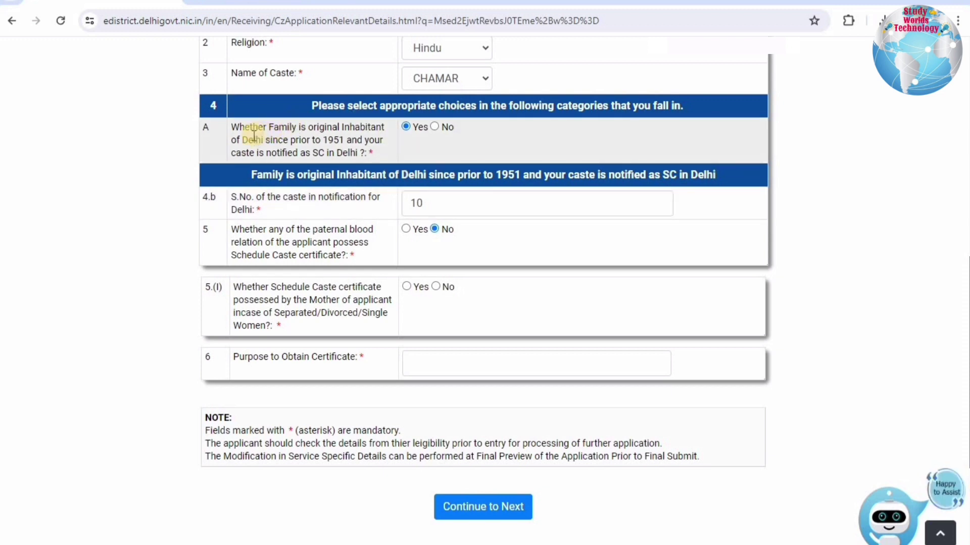
left_click_drag(254, 136, 355, 151)
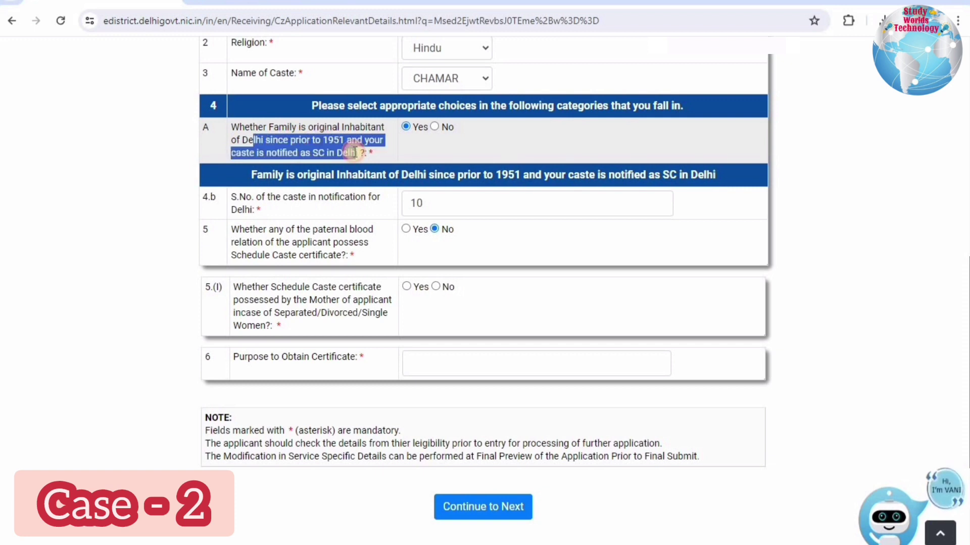
left_click(392, 143)
left_click(433, 127)
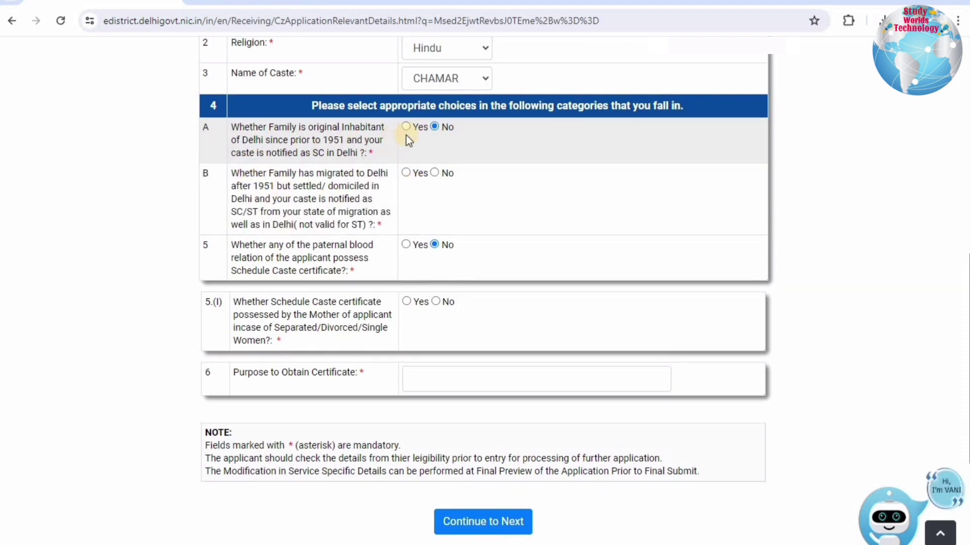
Keep question A at No and answer Yes to question B on post-1951 migration.
left_click(444, 128)
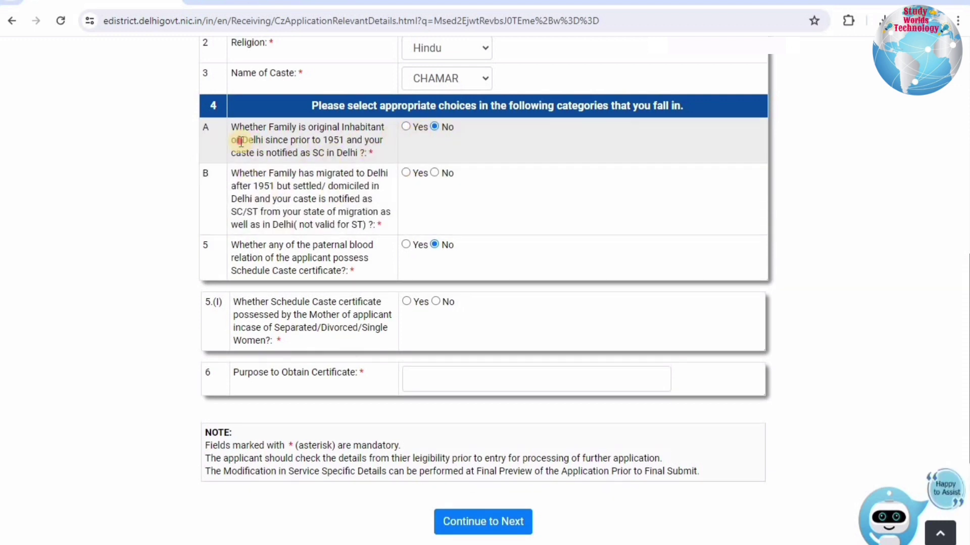
left_click_drag(242, 140, 344, 147)
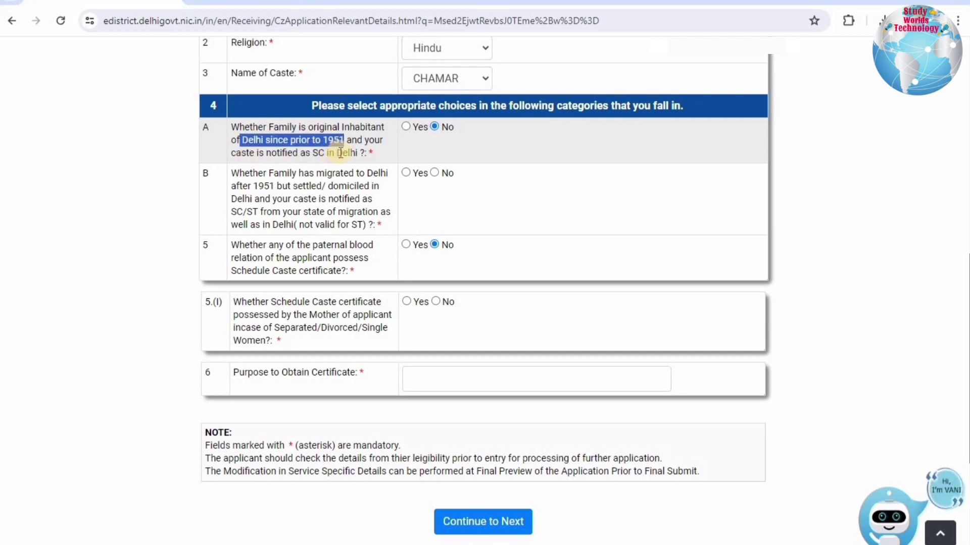
left_click(444, 126)
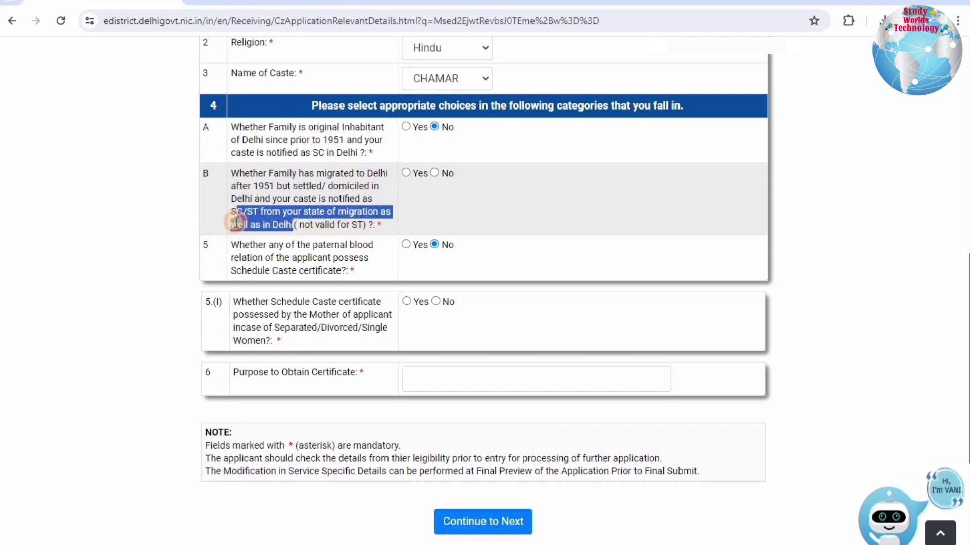
left_click(266, 222)
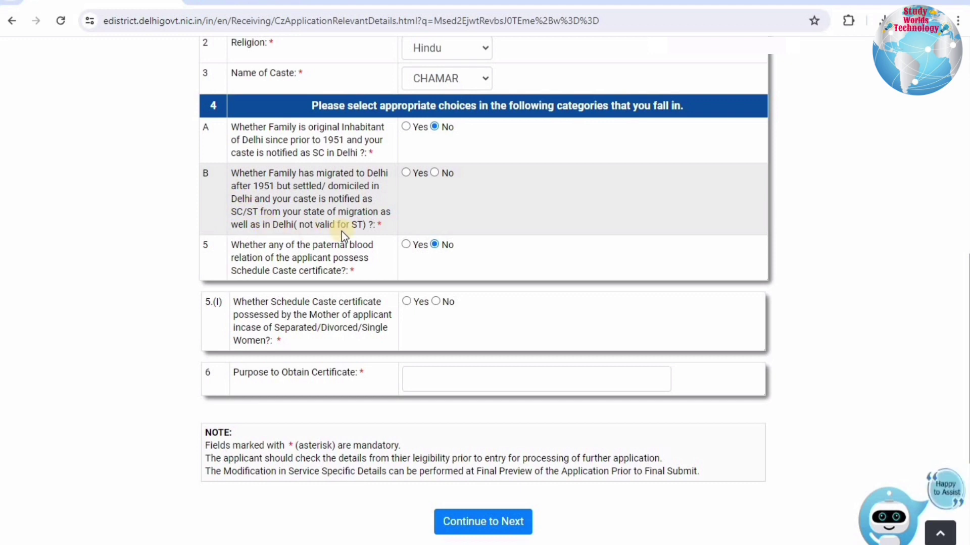
left_click_drag(367, 224, 272, 212)
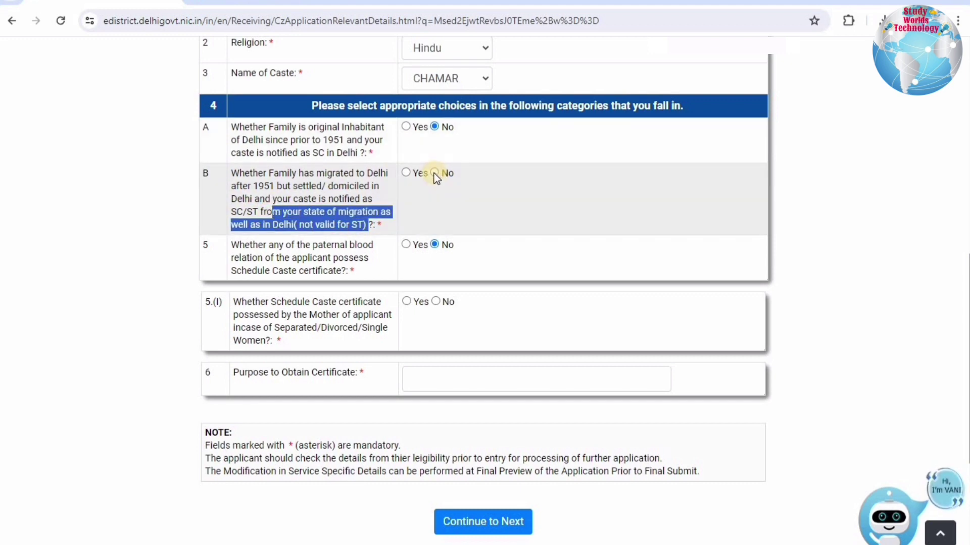
left_click(407, 172)
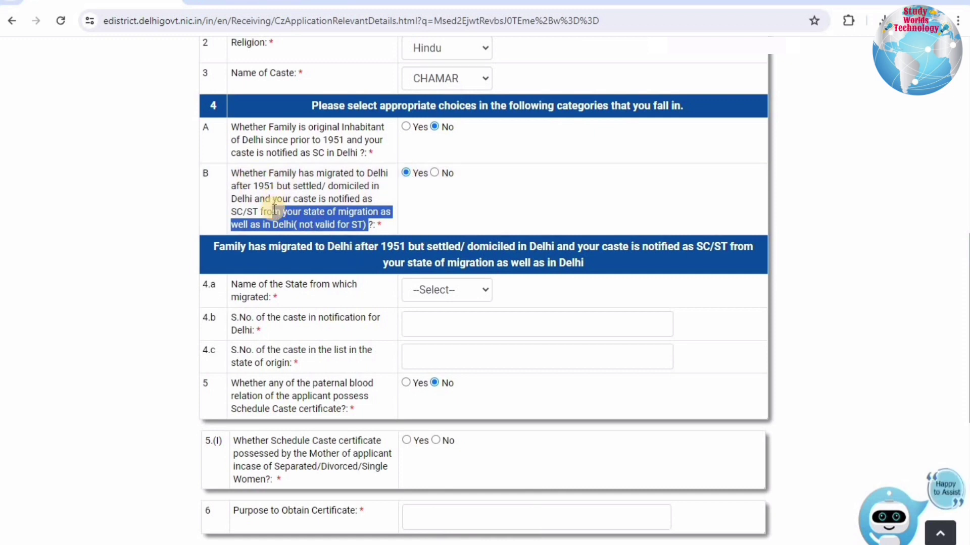
Choose Uttar Pradesh as the state the family migrated from in field 4.a.
left_click_drag(273, 211, 271, 212)
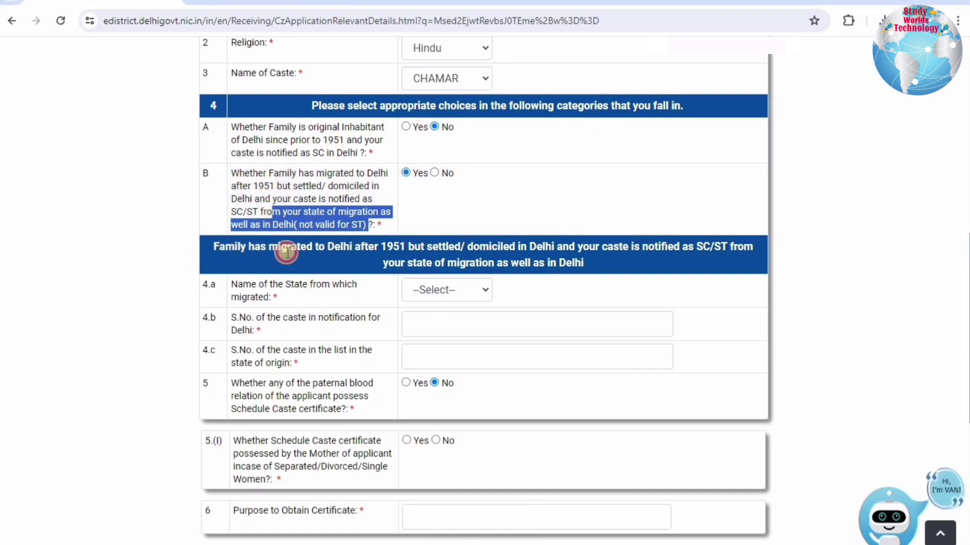
left_click_drag(287, 252, 584, 268)
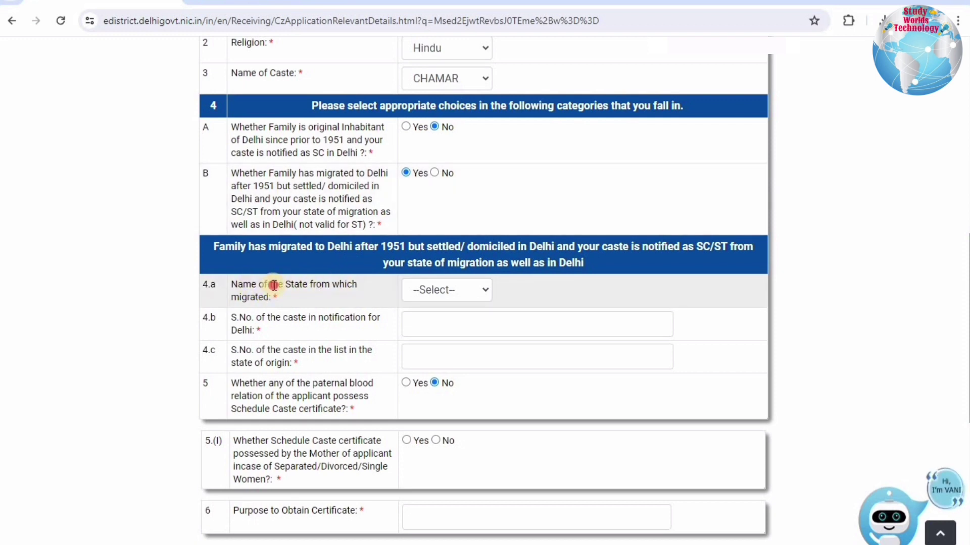
left_click_drag(339, 284, 251, 284)
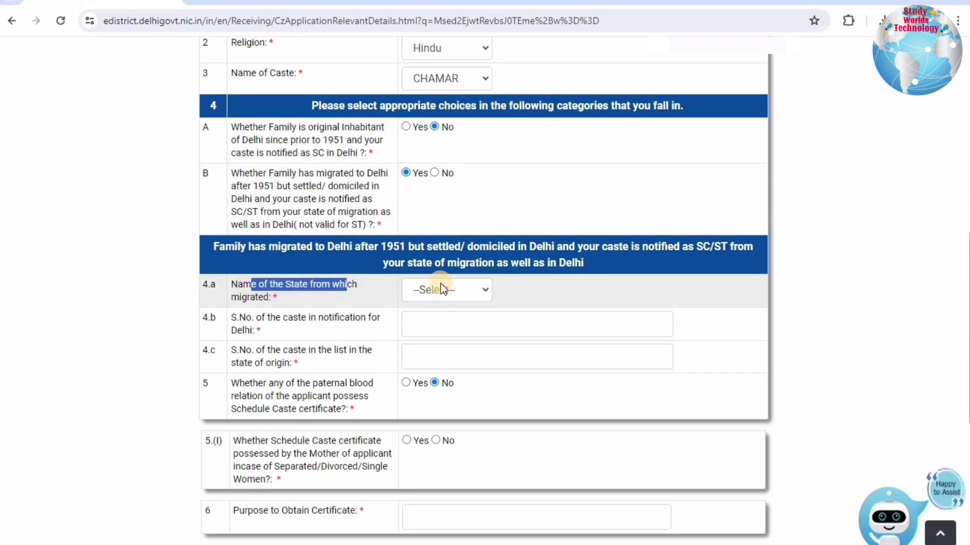
left_click(440, 289)
scroll(449, 217, "down", 5)
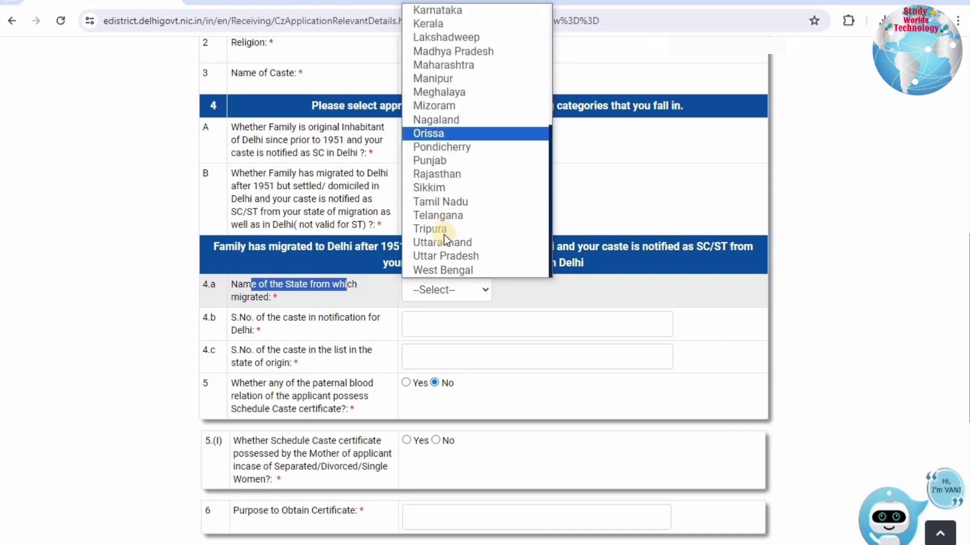
left_click(440, 258)
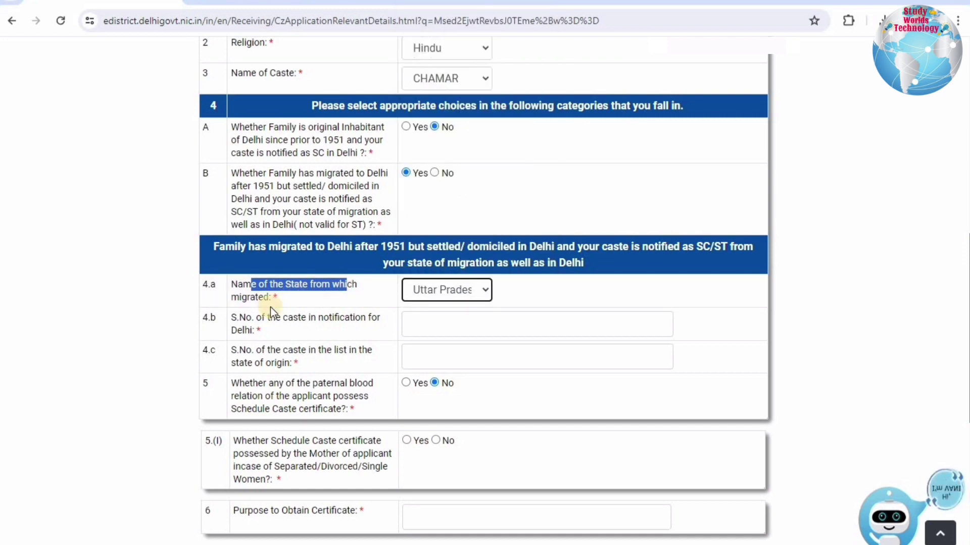
Enter 10 as the caste's serial number in Delhi's notification (field 4.b).
left_click_drag(261, 318, 460, 330)
left_click(461, 330)
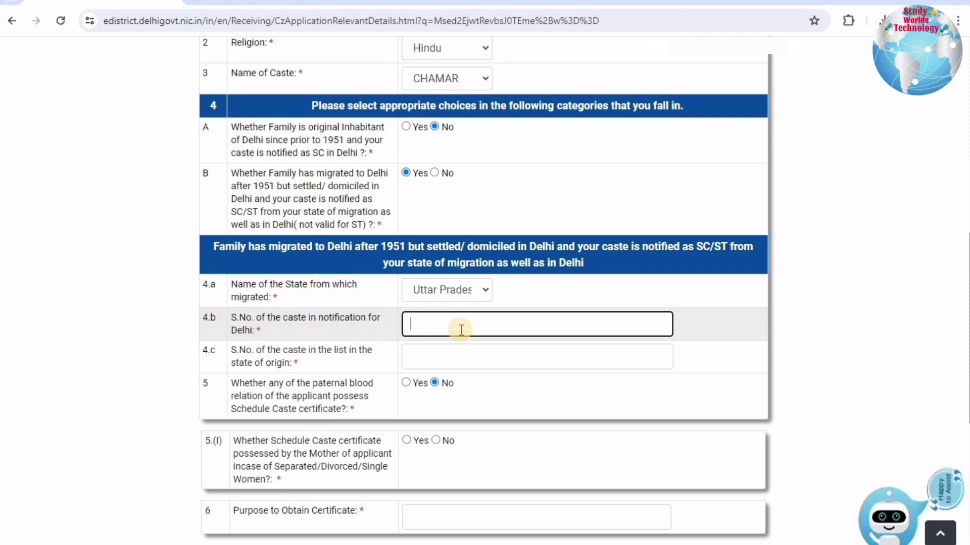
type("10")
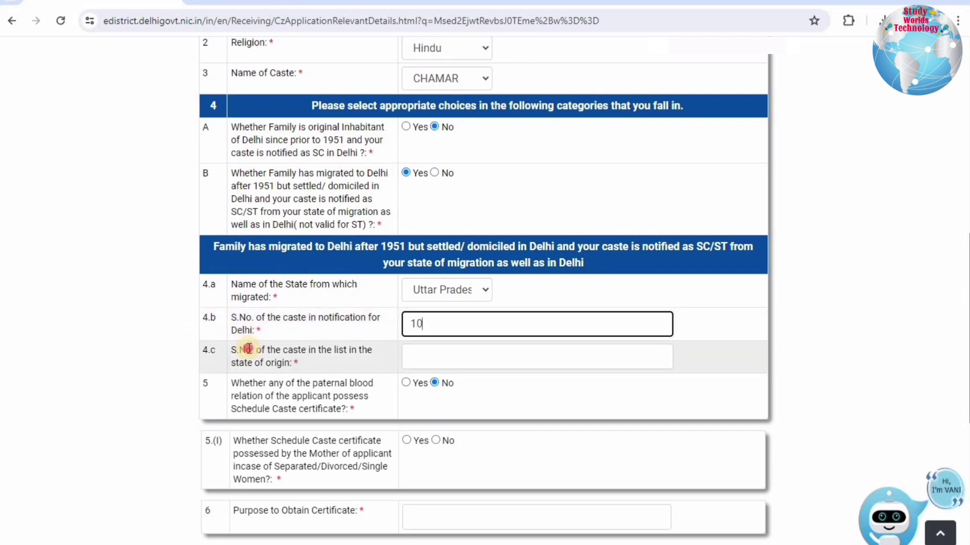
Enter 25 in field 4.c, the caste's serial number in the state-of-origin list.
left_click_drag(246, 350, 326, 352)
left_click(325, 352)
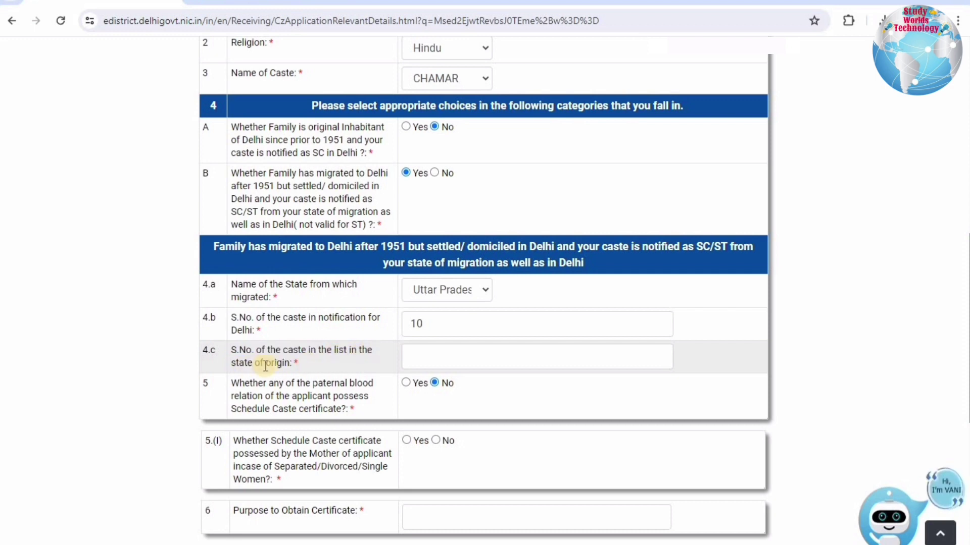
left_click_drag(238, 353, 258, 364)
left_click(236, 356)
left_click(316, 367)
left_click_drag(315, 366, 260, 364)
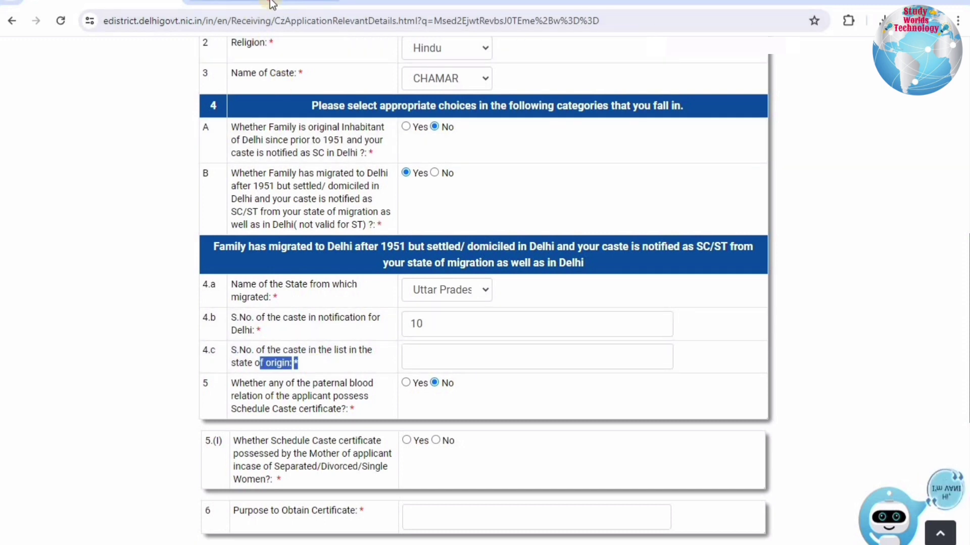
left_click_drag(233, 351, 341, 354)
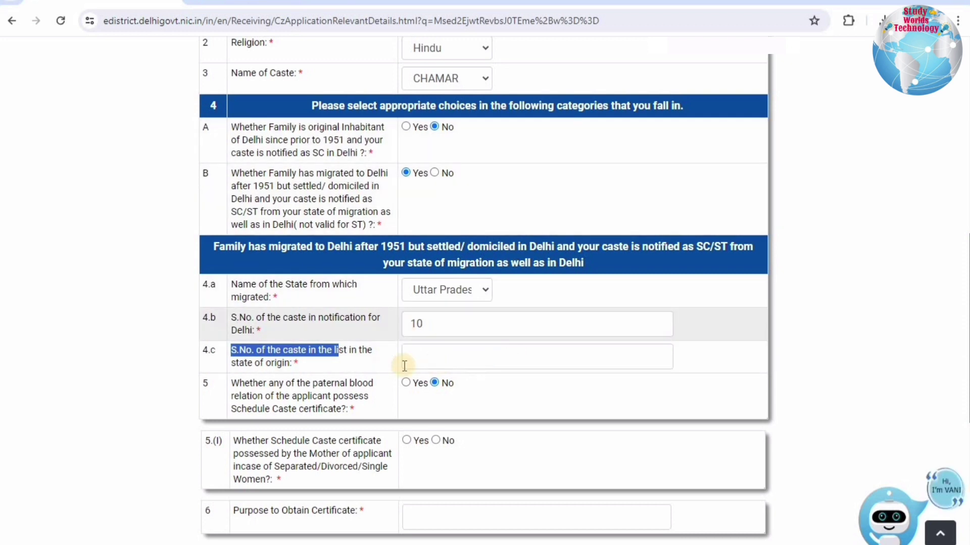
left_click(416, 357)
type("25")
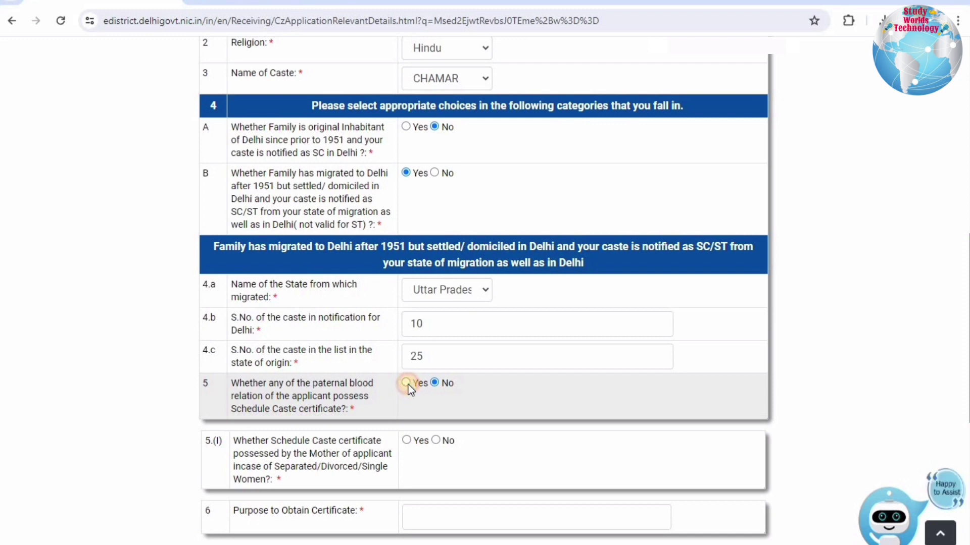
Toggle question 5 on a paternal relative's SC certificate to Yes, then back to No.
left_click(407, 384)
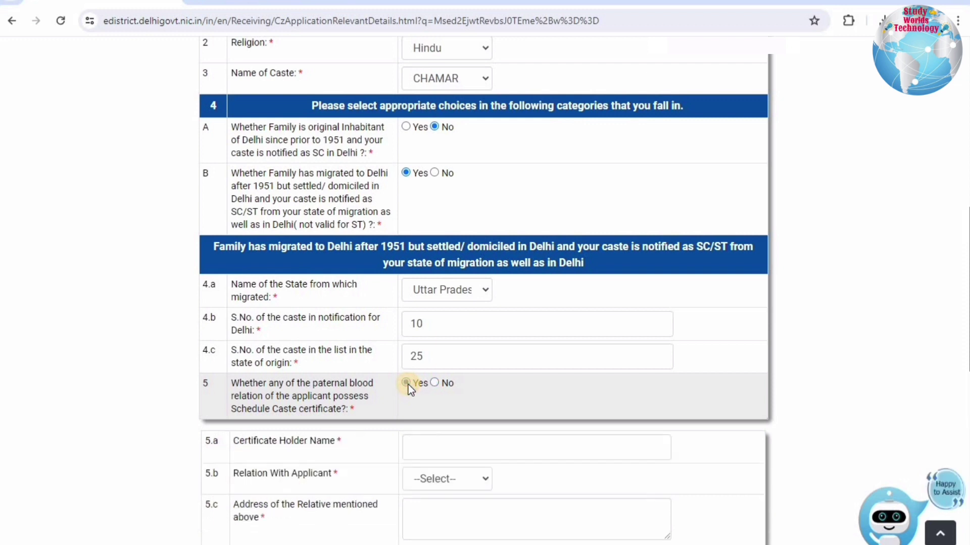
scroll(408, 385, "down", 5)
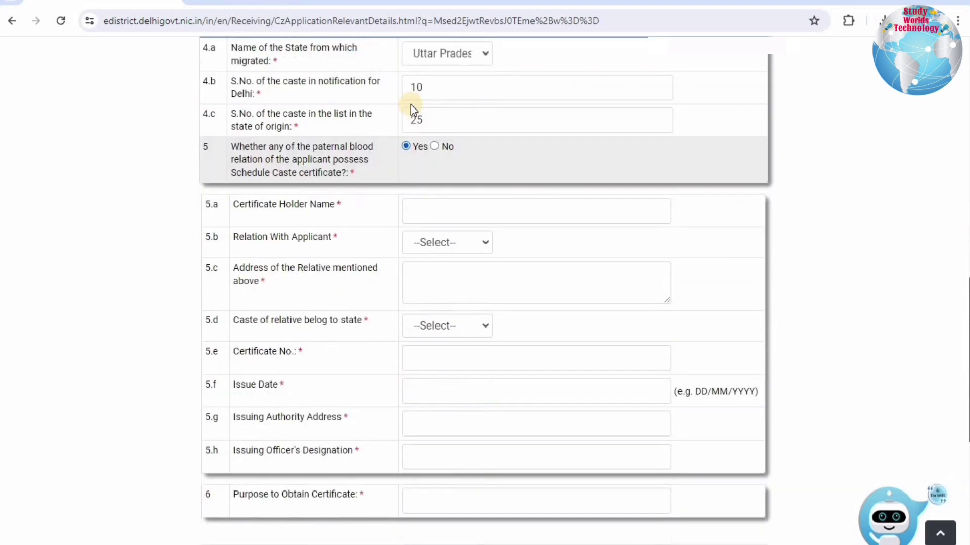
scroll(413, 108, "down", 1)
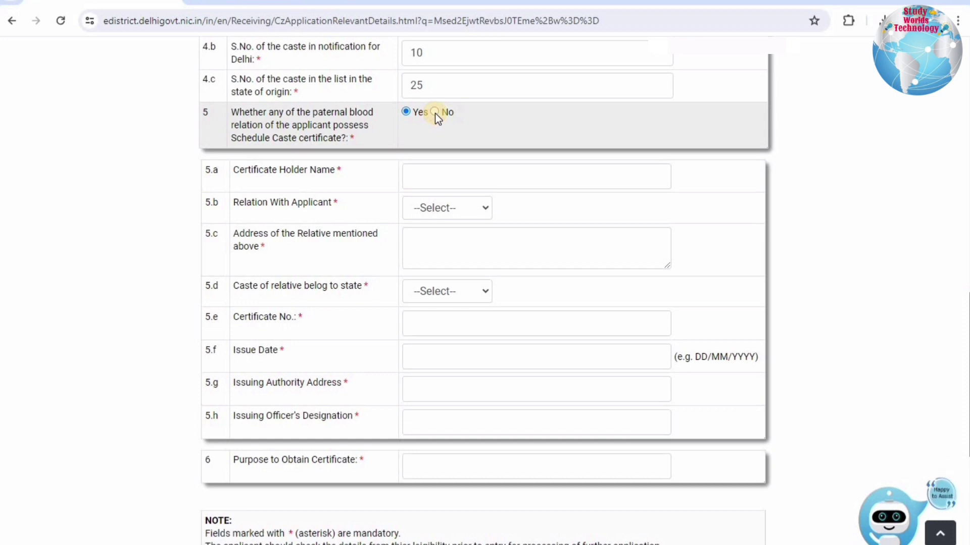
left_click(434, 112)
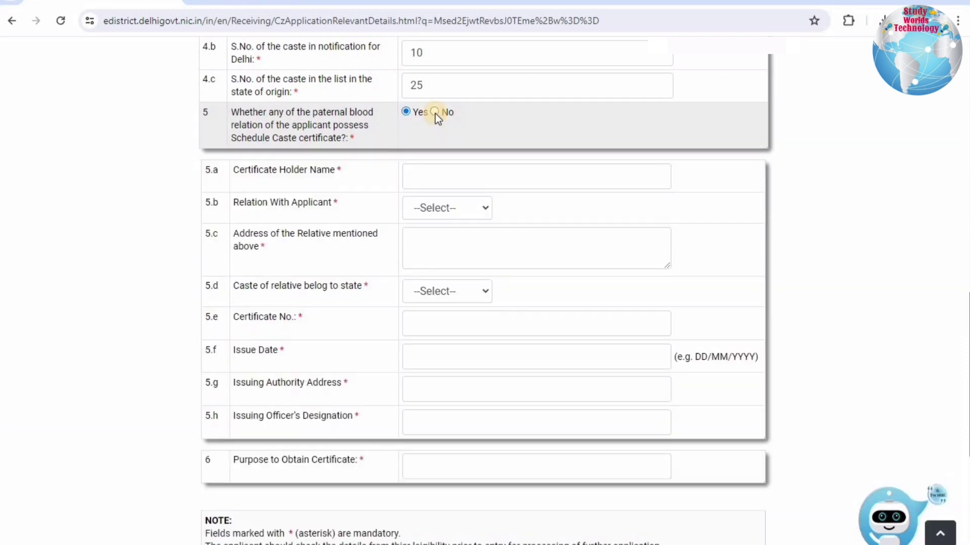
left_click(435, 112)
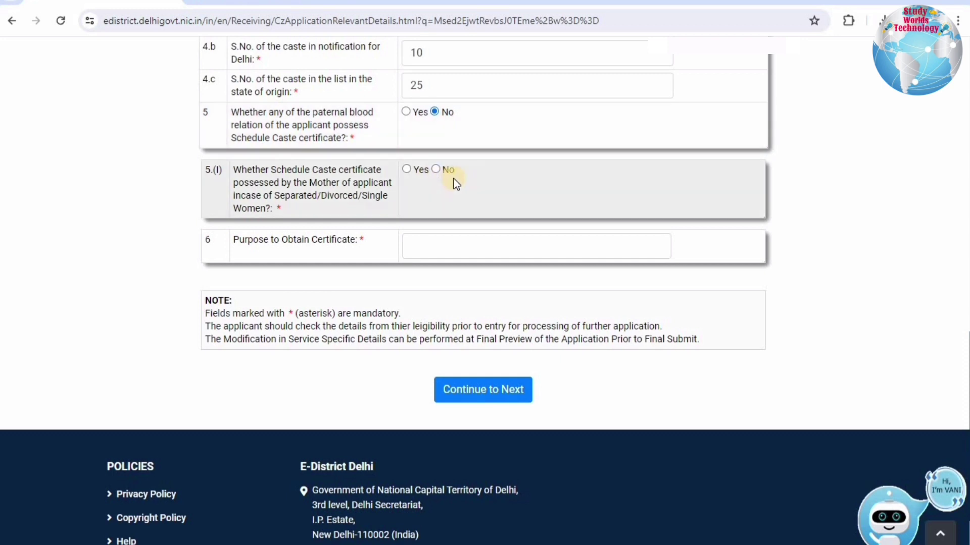
scroll(453, 179, "up", 2)
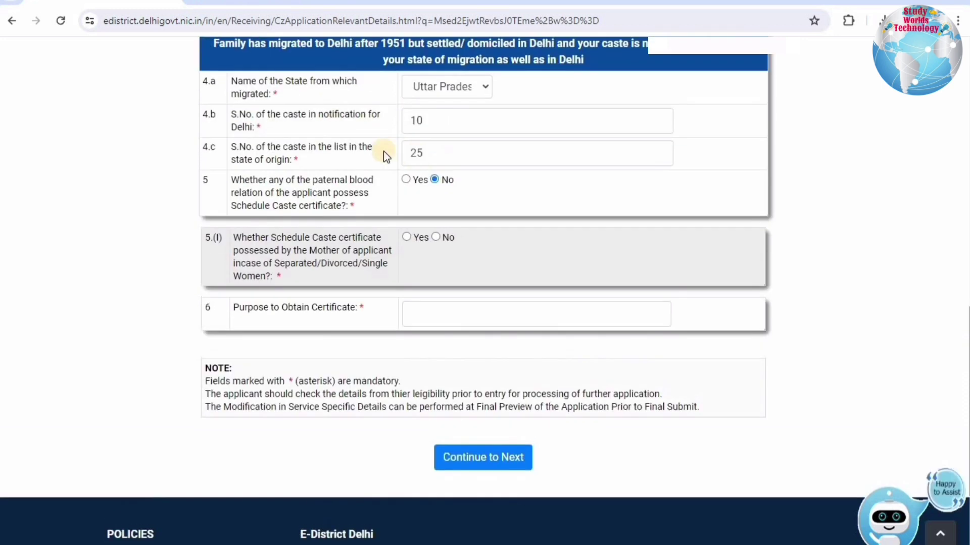
scroll(420, 154, "up", 4)
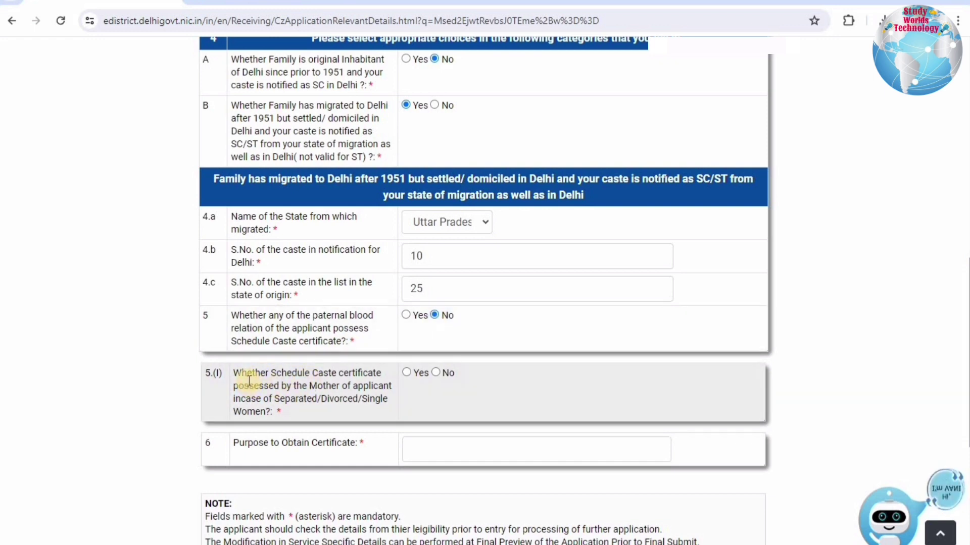
Try Yes, then answer No to question 5.(I) on the mother's SC certificate.
left_click(406, 373)
scroll(433, 346, "down", 3)
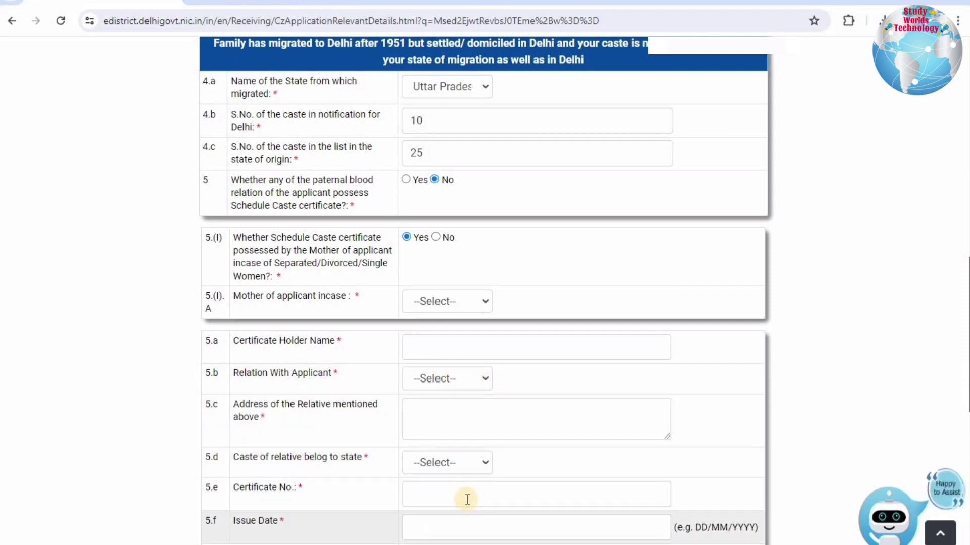
scroll(441, 324, "down", 2)
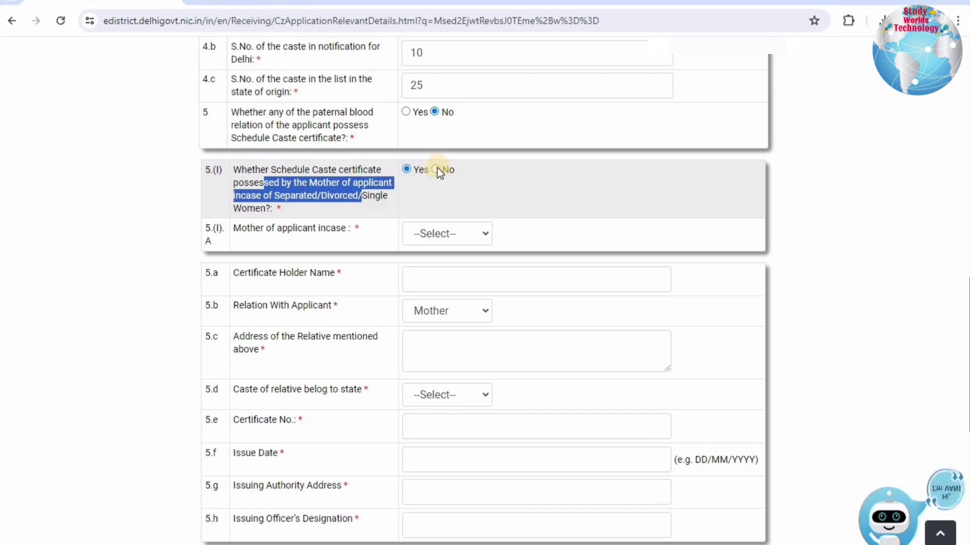
left_click(434, 170)
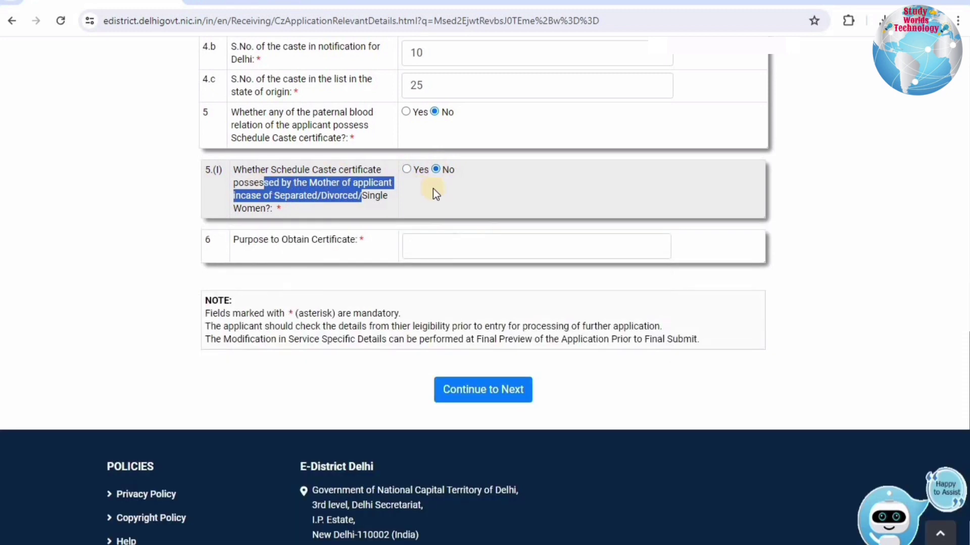
left_click(275, 240)
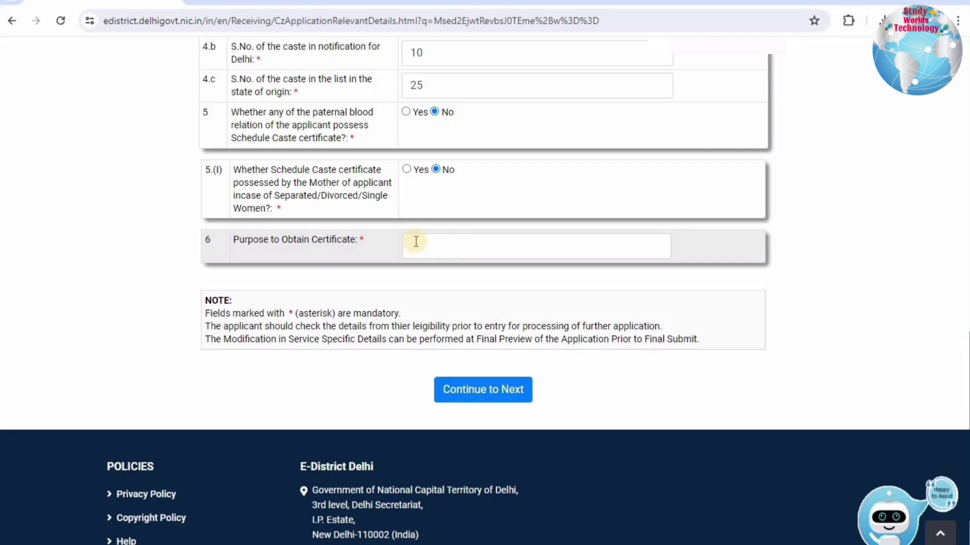
Change question B on post-1951 migration to No, removing field 4.b.
scroll(427, 321, "up", 2)
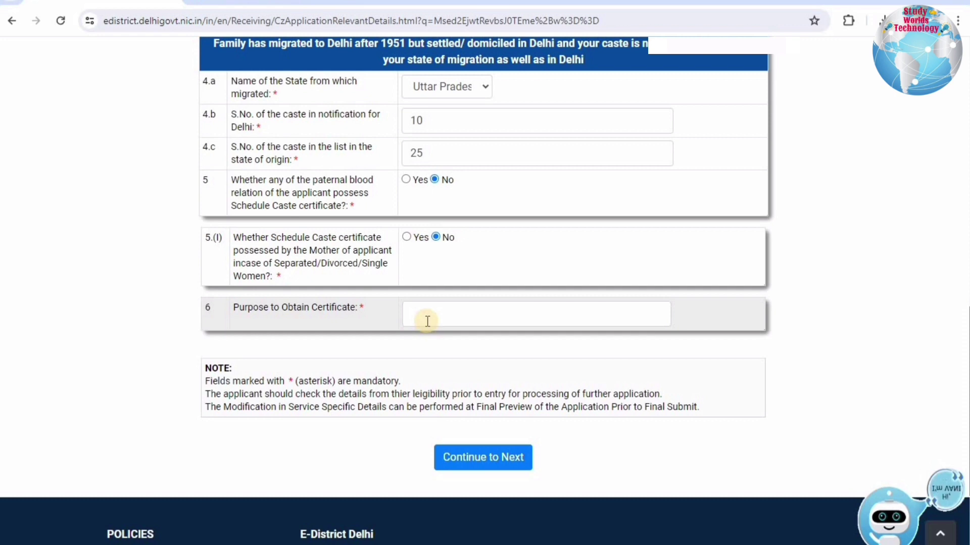
scroll(430, 373, "up", 1)
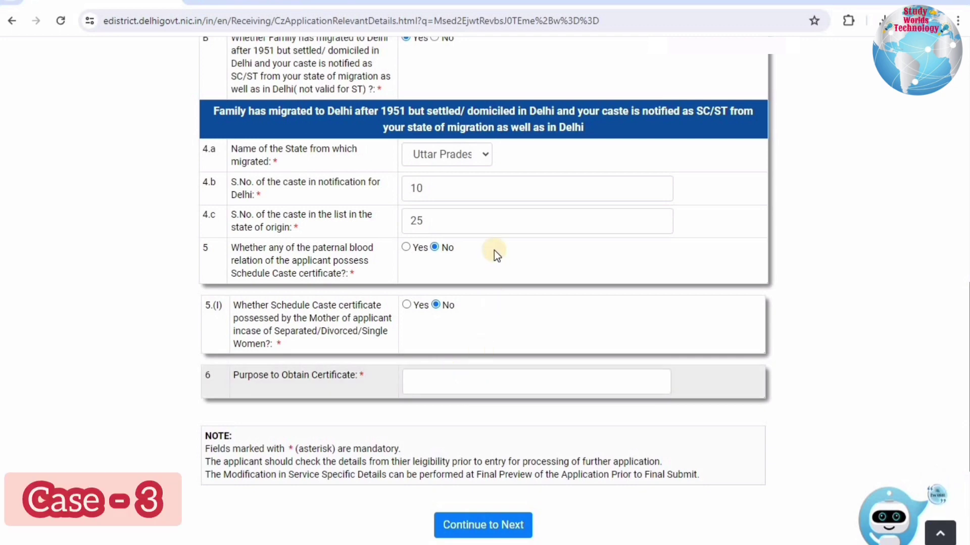
scroll(494, 250, "up", 2)
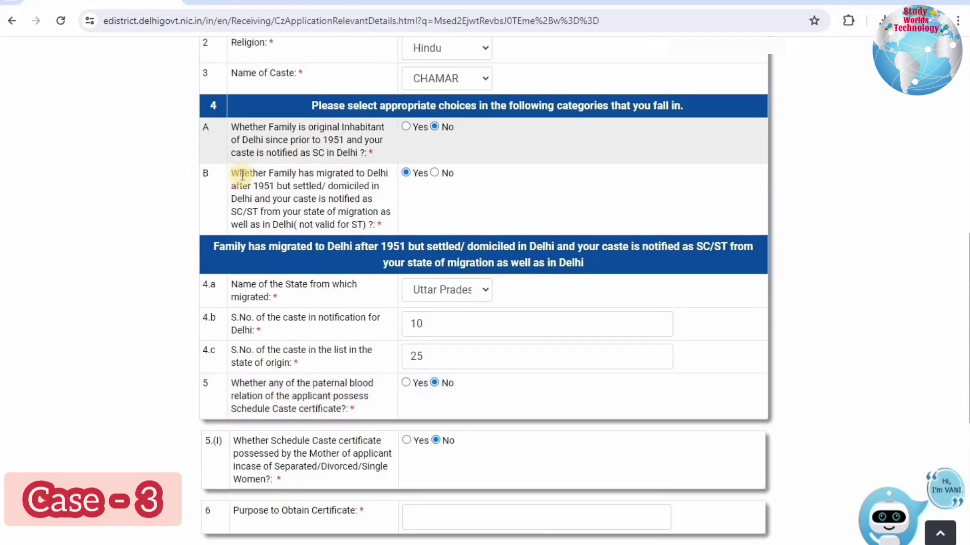
left_click_drag(240, 174, 362, 223)
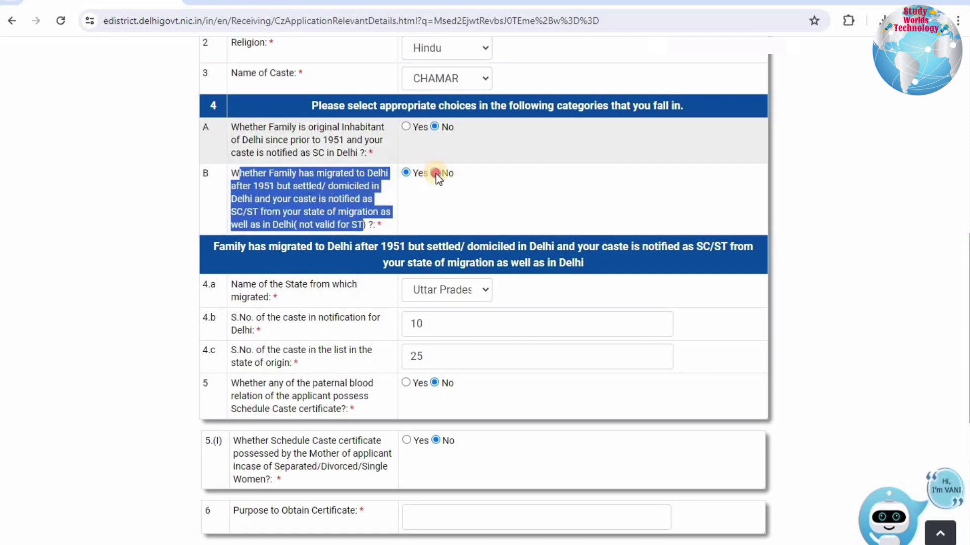
left_click(435, 173)
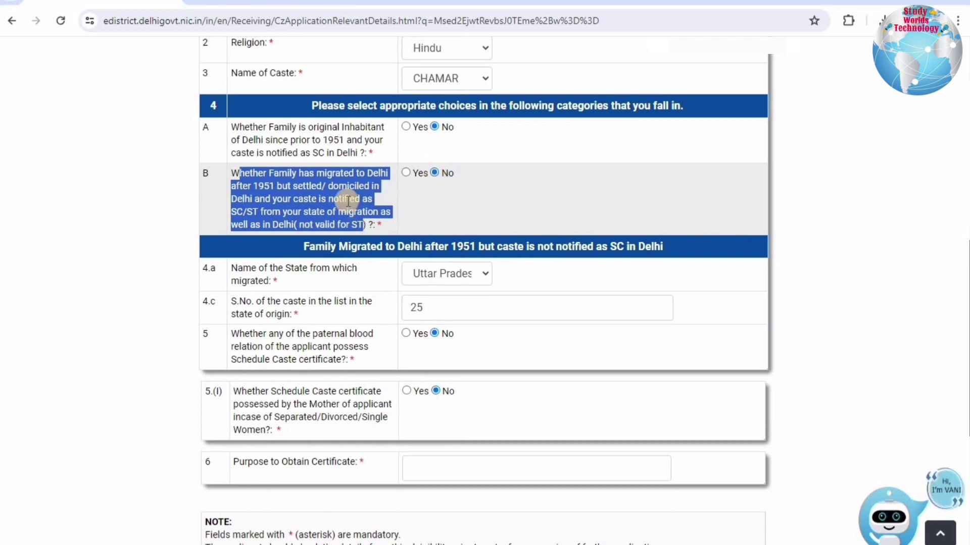
left_click(266, 181)
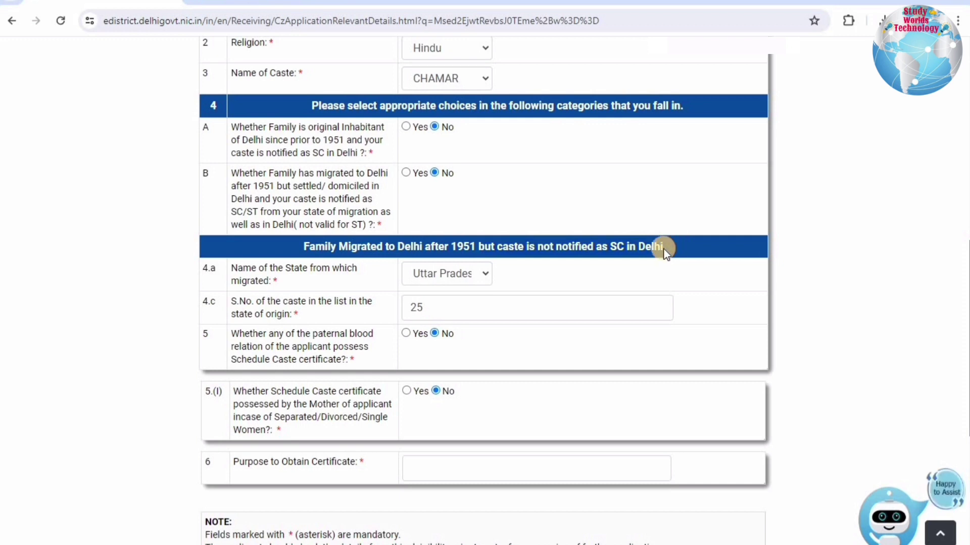
left_click_drag(251, 270, 279, 270)
left_click_drag(368, 275, 420, 276)
Keep Uttar Pradesh as the migration state and check the caste serial number field holding 25.
left_click(420, 277)
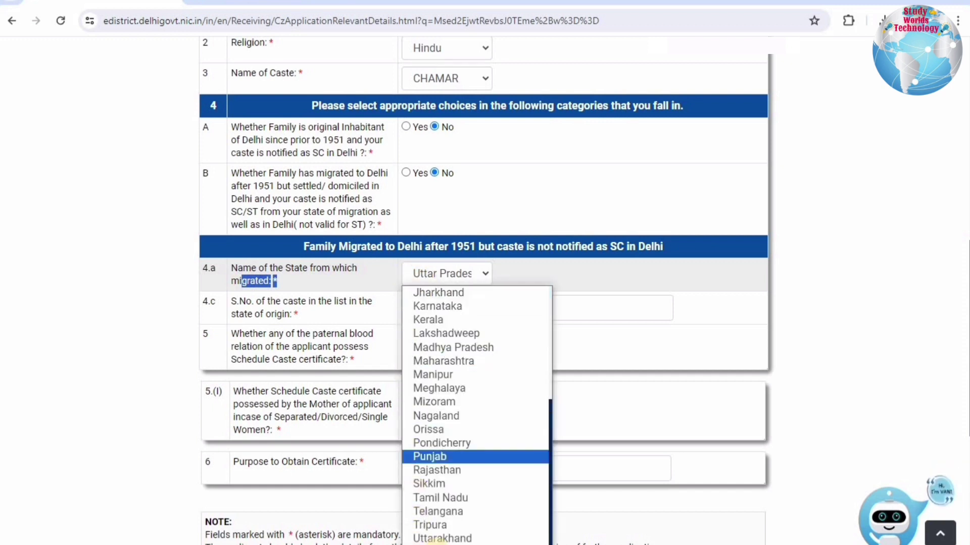
scroll(437, 539, "down", 1)
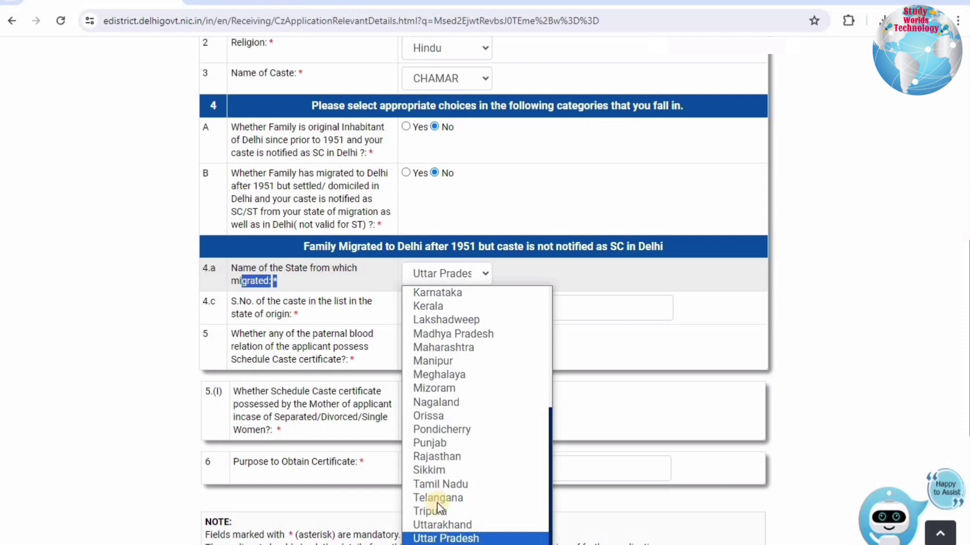
left_click(444, 538)
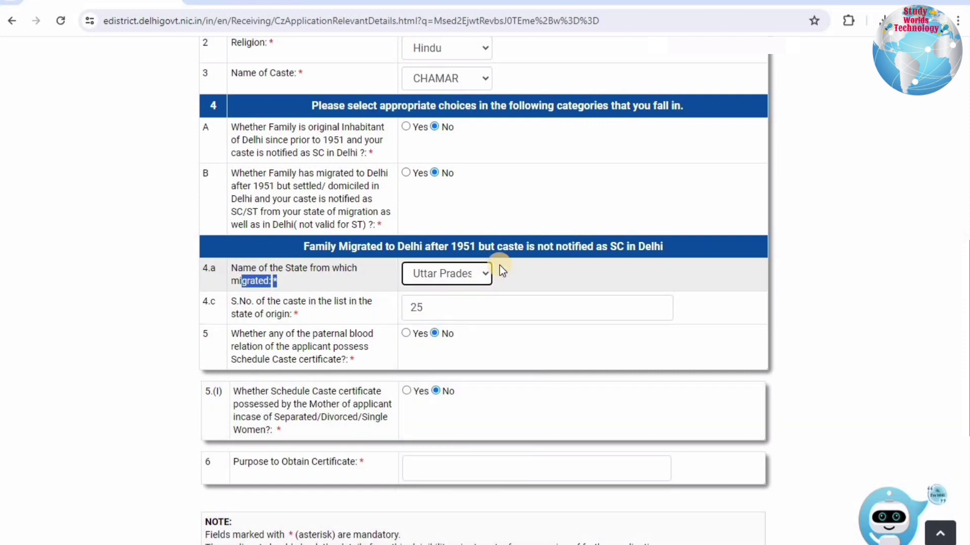
left_click(335, 305)
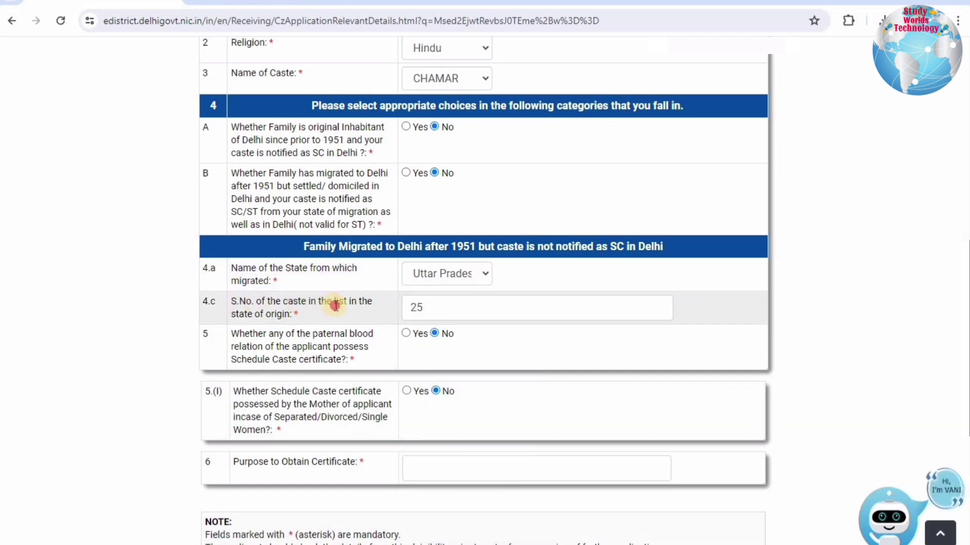
left_click_drag(335, 305, 483, 314)
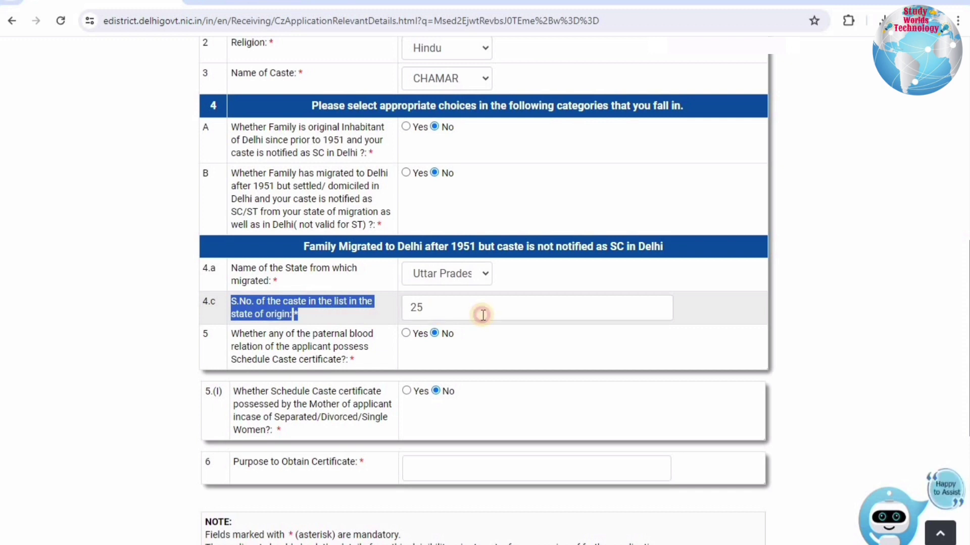
left_click(482, 315)
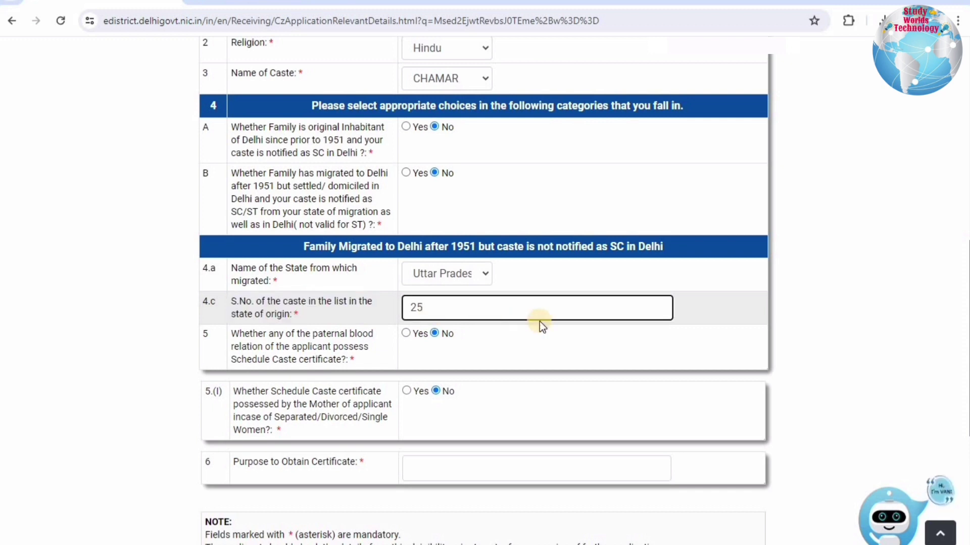
Answer Yes to question 5 on a paternal relative's SC certificate, revealing fields 5.a–5.h.
left_click_drag(239, 335, 355, 360)
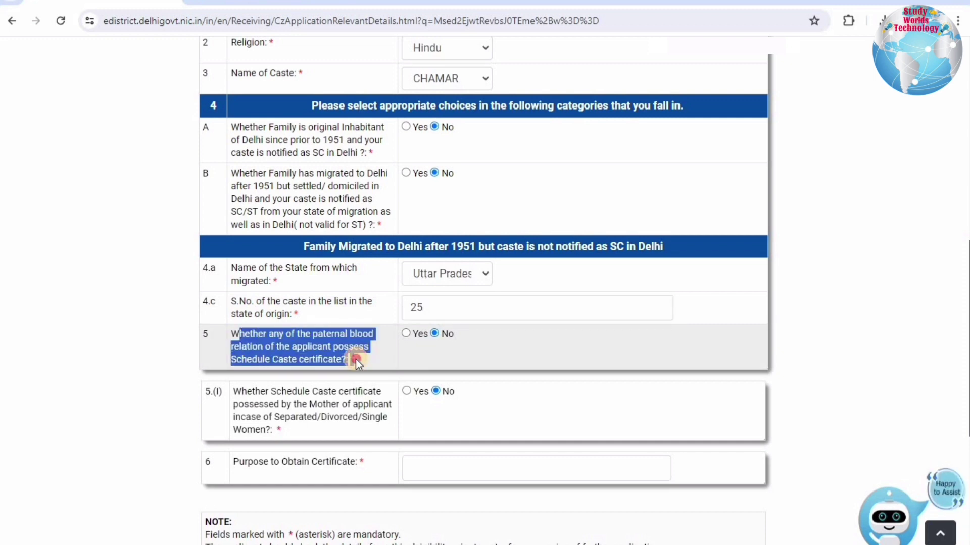
left_click(407, 334)
scroll(435, 275, "down", 3)
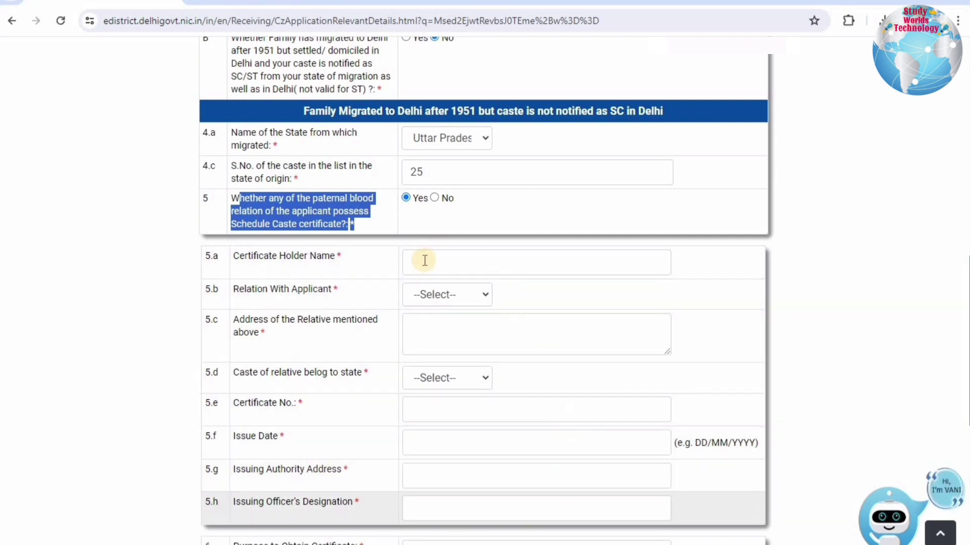
Switch question 5 back to No and attempt to continue to the next step.
left_click(435, 198)
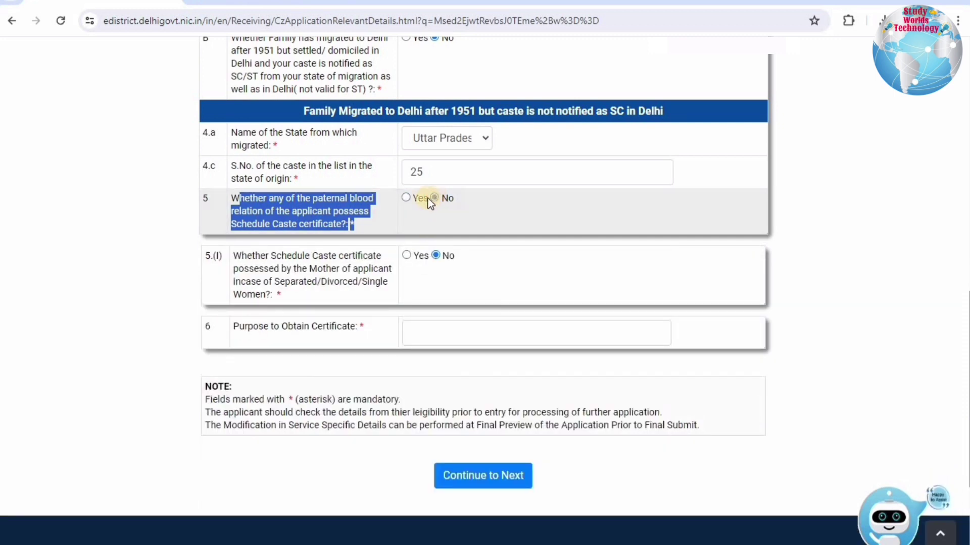
left_click_drag(240, 257, 352, 286)
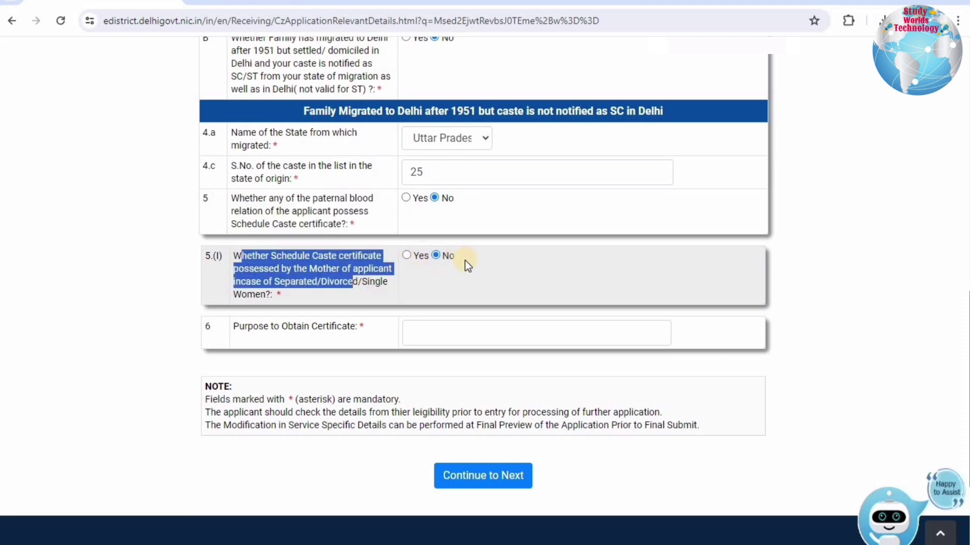
left_click(475, 480)
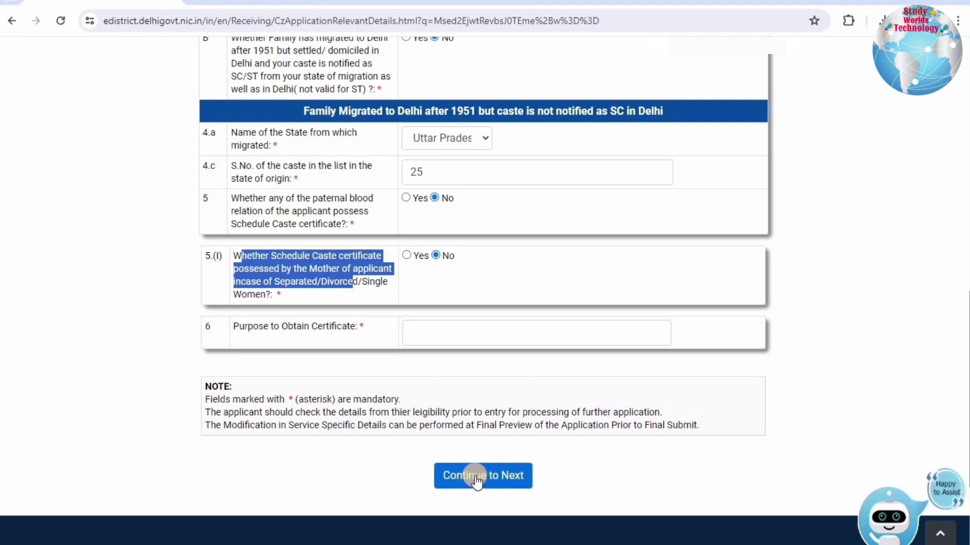
scroll(397, 176, "up", 3)
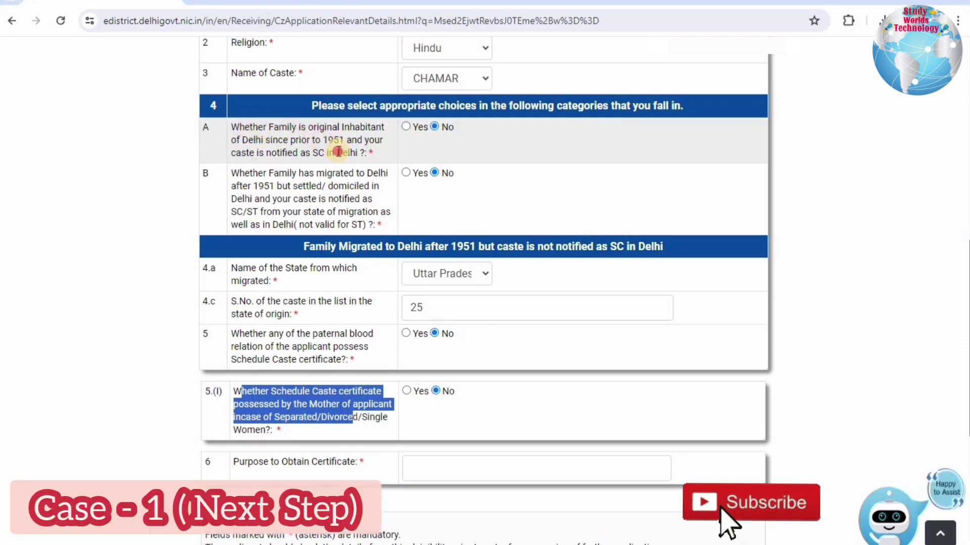
Answer Yes to question A on original Delhi inhabitancy and enter caste serial number 10.
left_click_drag(249, 127, 365, 153)
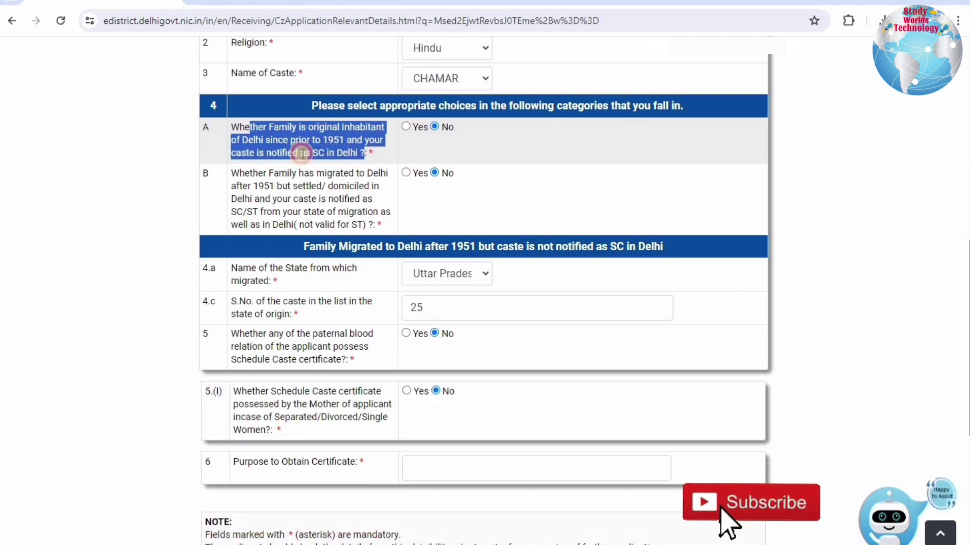
left_click(374, 158)
left_click_drag(374, 158, 240, 128)
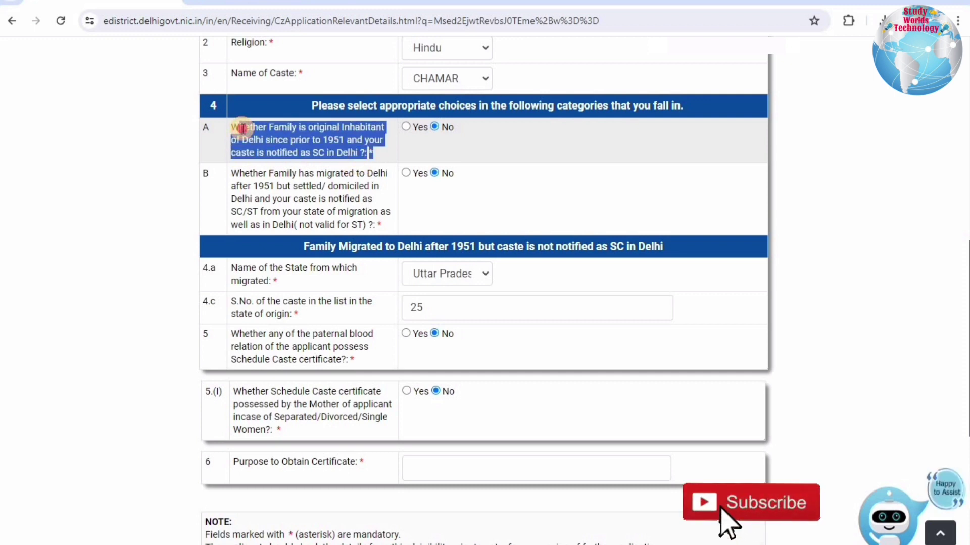
left_click(243, 129)
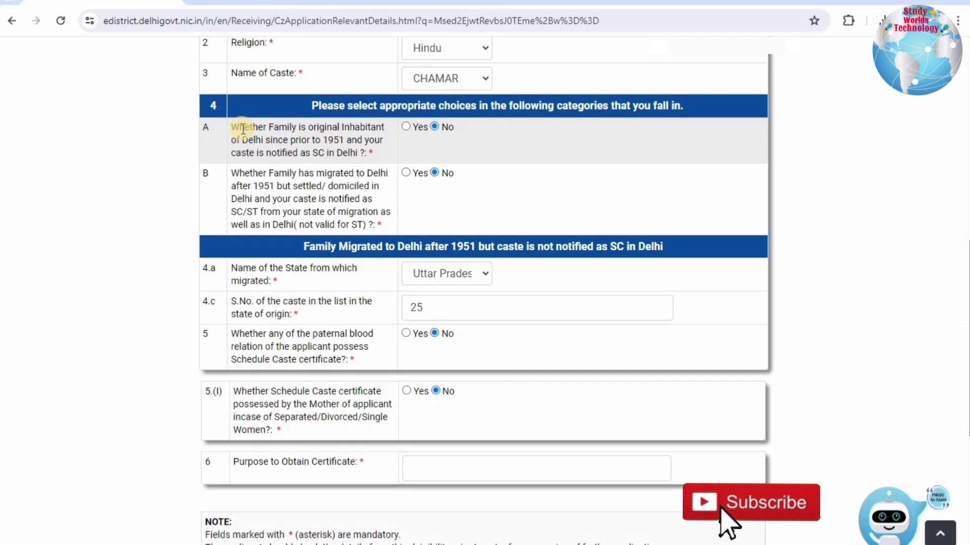
left_click(406, 126)
left_click(428, 203)
type("10")
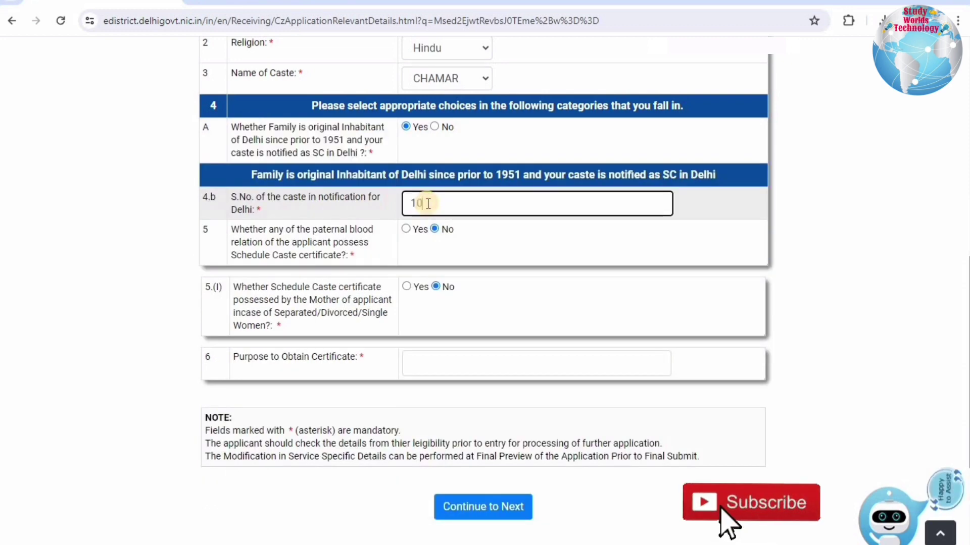
Leave question 5 at No, enter purpose STUDY, and continue to the supporting documents.
left_click(406, 229)
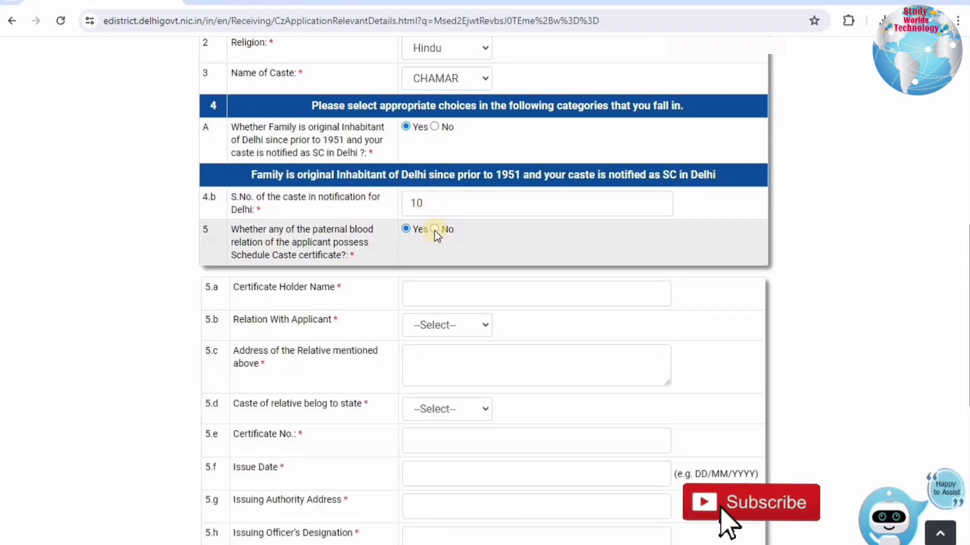
left_click(434, 228)
left_click(464, 364)
type("STUDY")
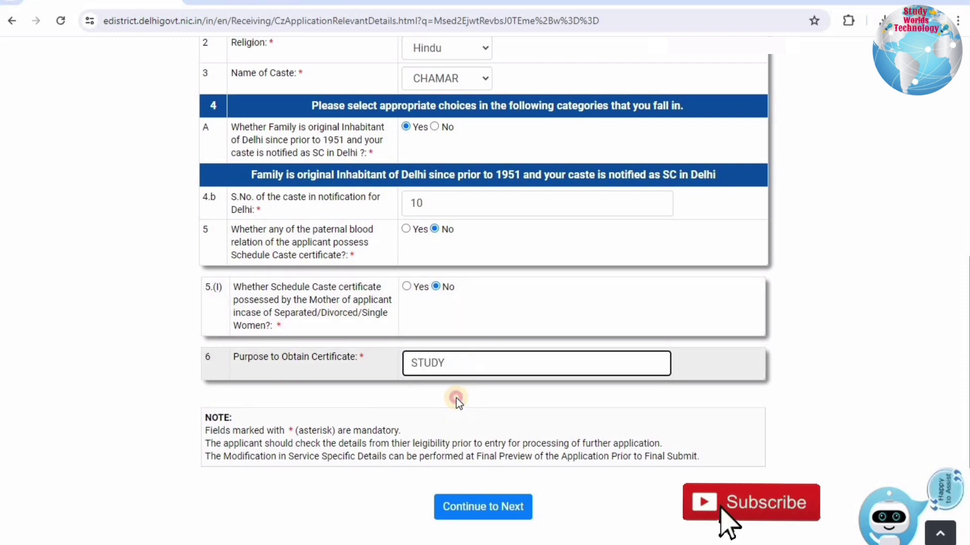
left_click(468, 505)
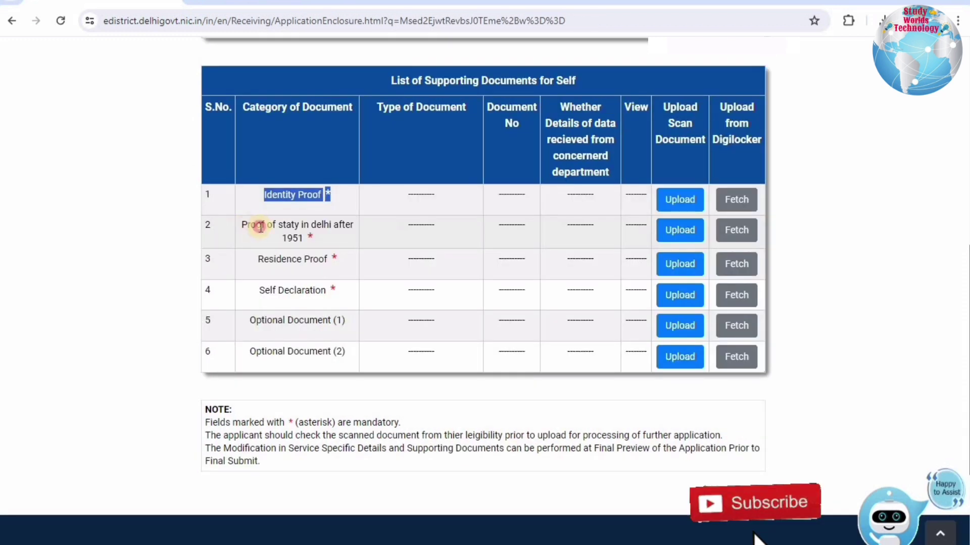
Review the proof-of-stay-after-1951 requirement in the supporting documents table.
triple_click(329, 235)
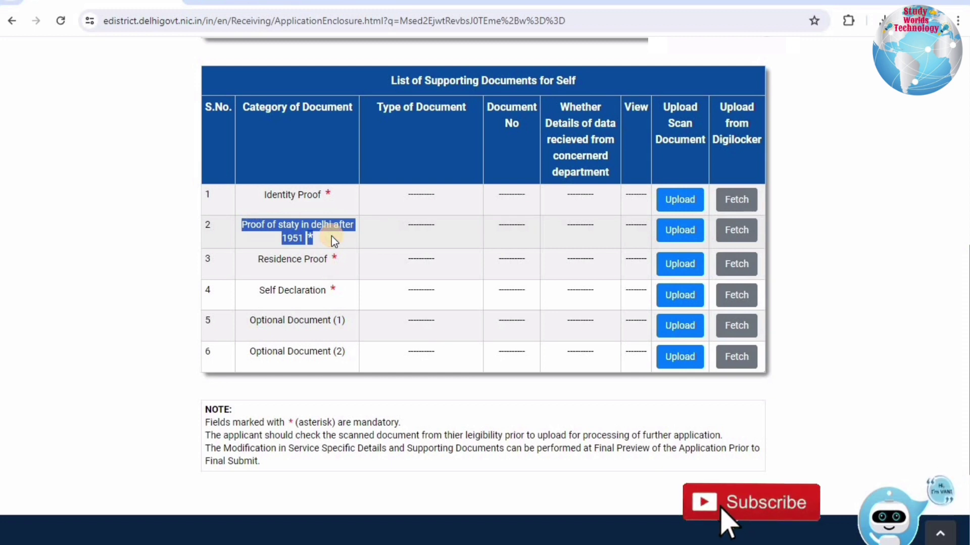
left_click(331, 235)
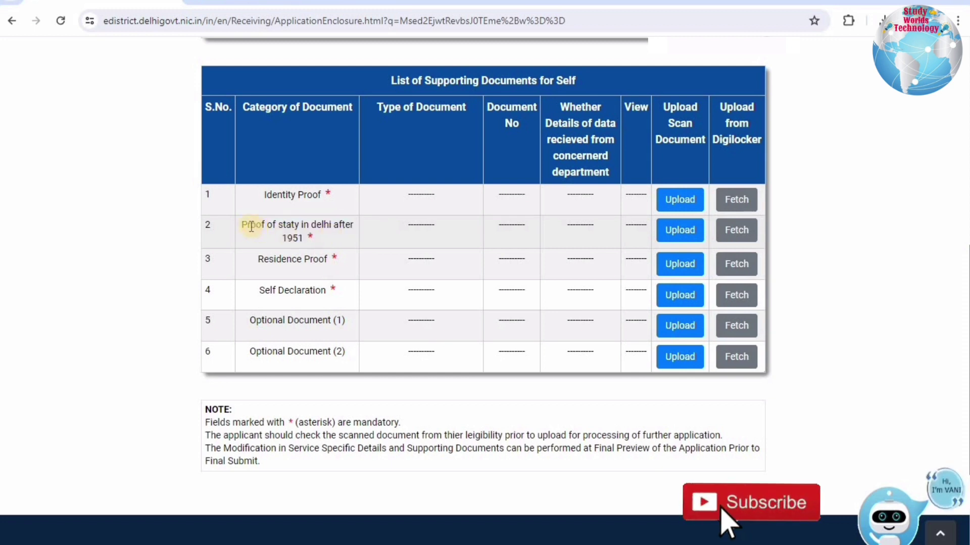
left_click(310, 237)
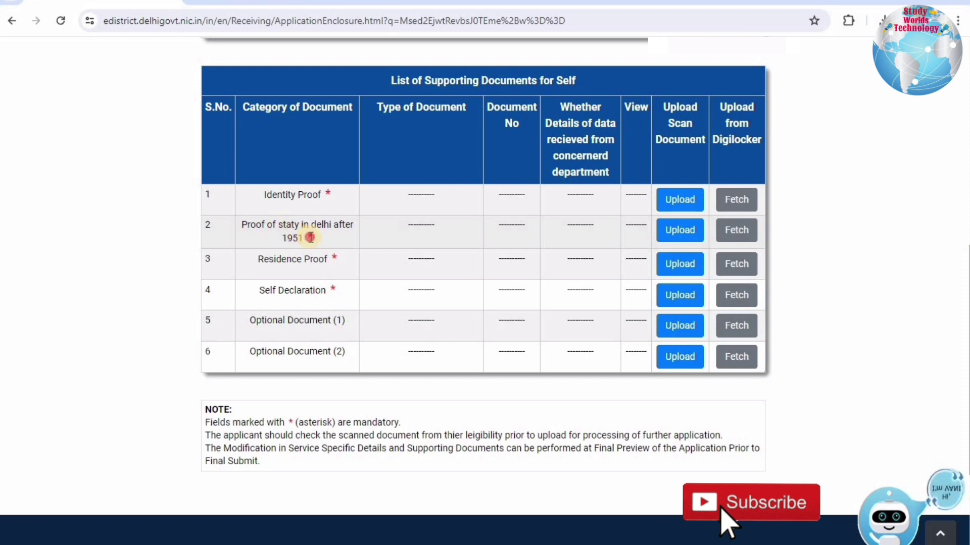
left_click_drag(247, 224, 311, 238)
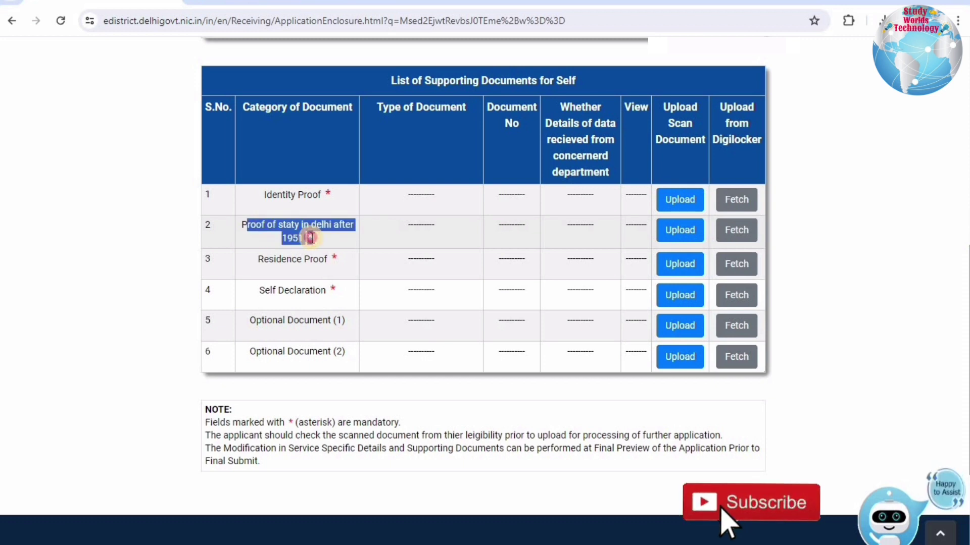
left_click_drag(247, 225, 311, 238)
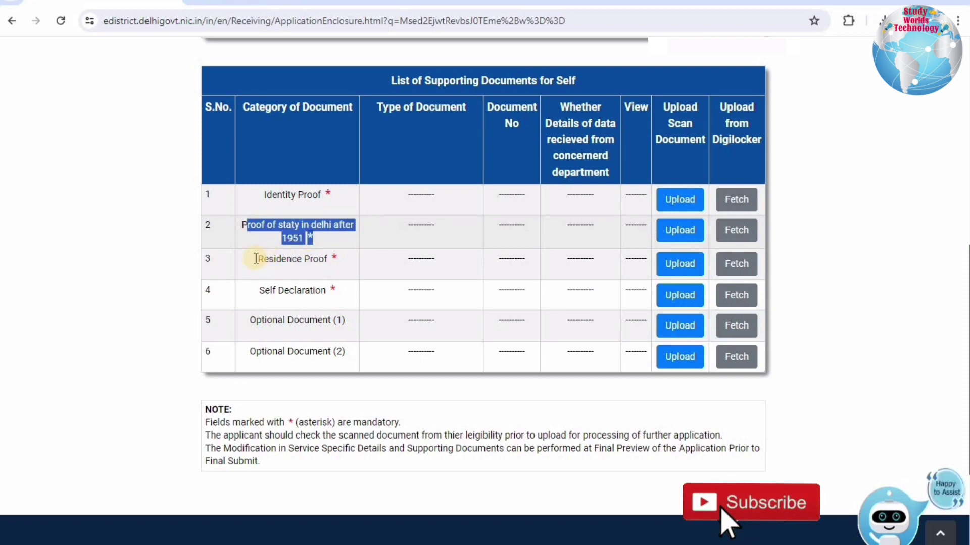
left_click(316, 260)
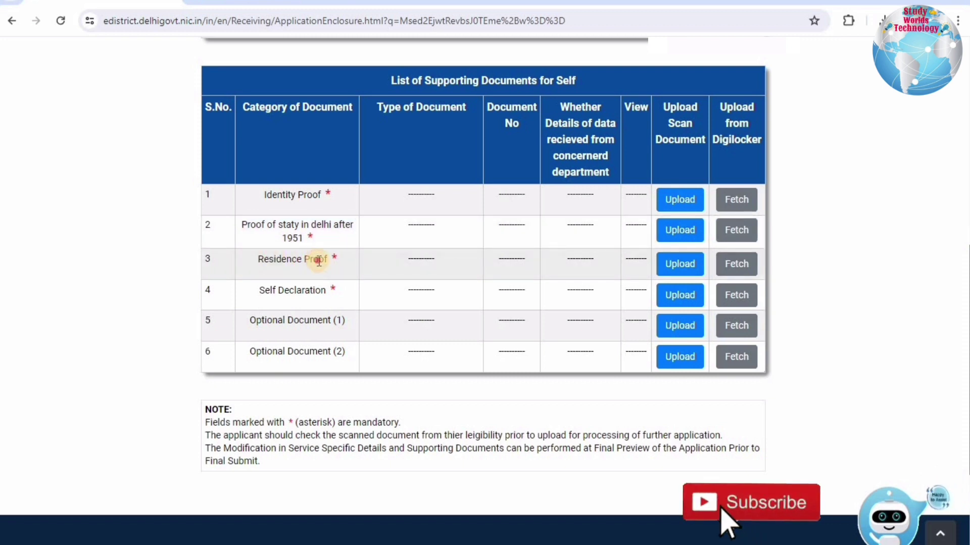
Review the Residence Proof and Self Declaration rows, then open the Residence Proof upload form's document list.
left_click_drag(328, 263, 324, 265)
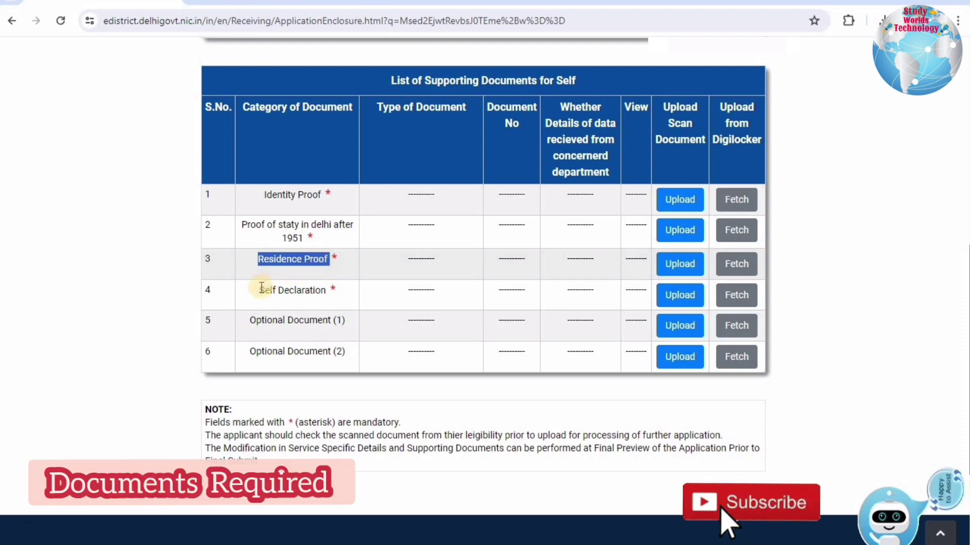
left_click(334, 295)
triple_click(335, 294)
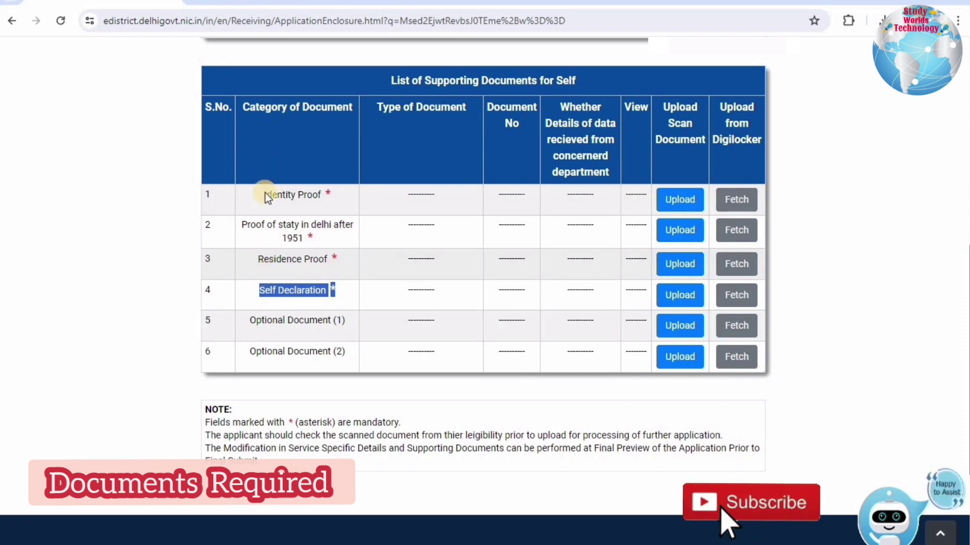
left_click_drag(257, 259, 392, 258)
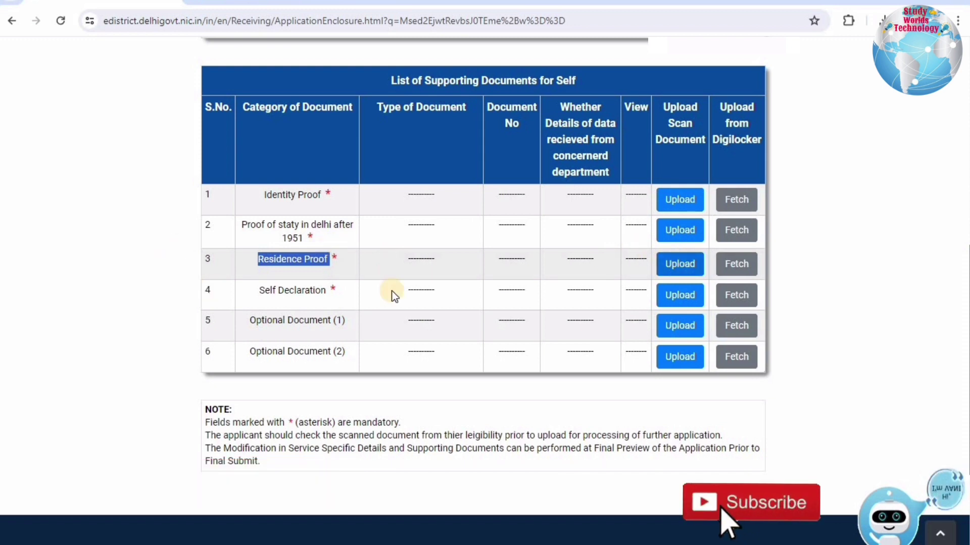
left_click(677, 267)
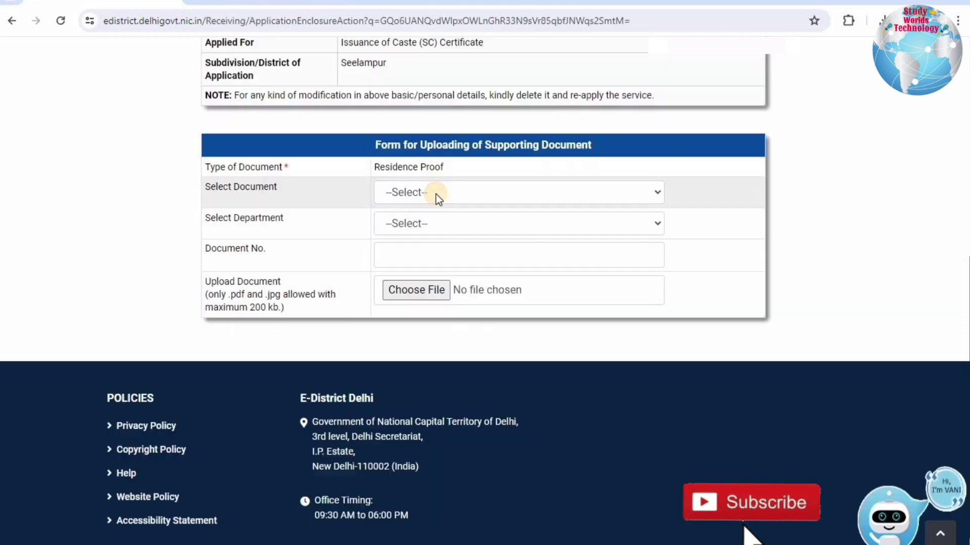
left_click(432, 194)
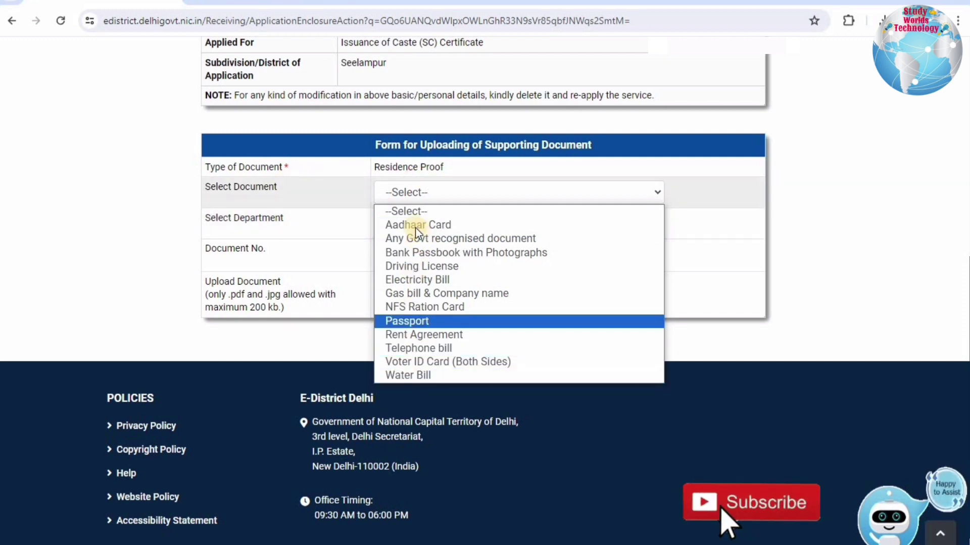
key("Up")
key("Up")
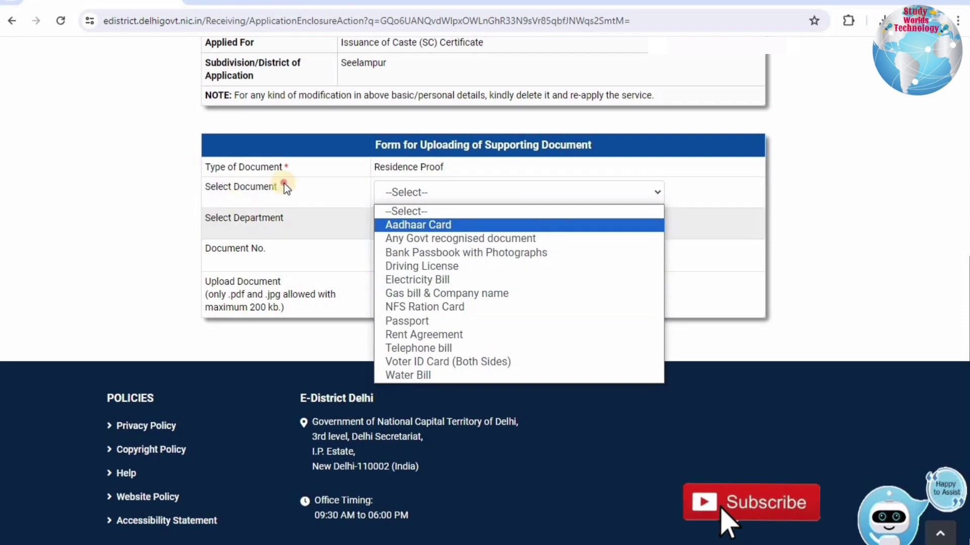
left_click(426, 178)
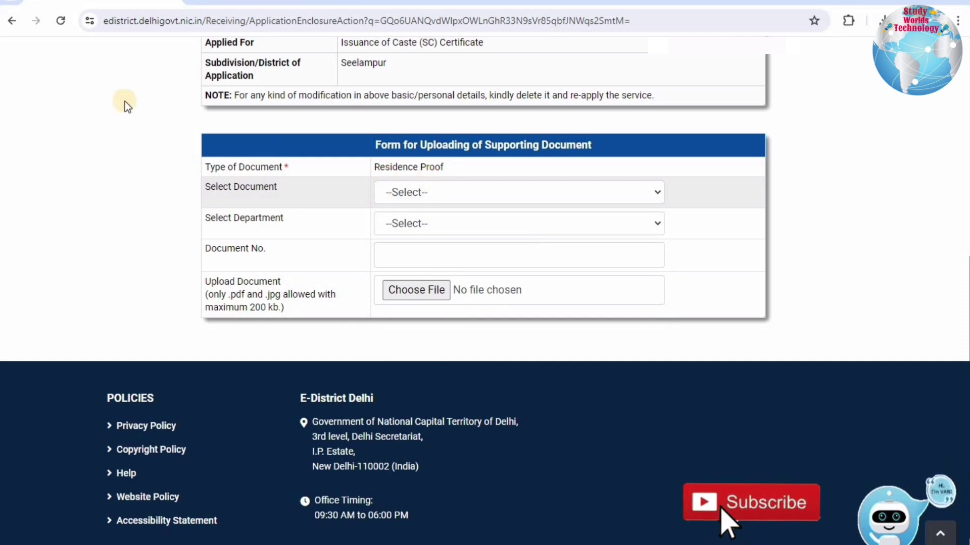
left_click(14, 24)
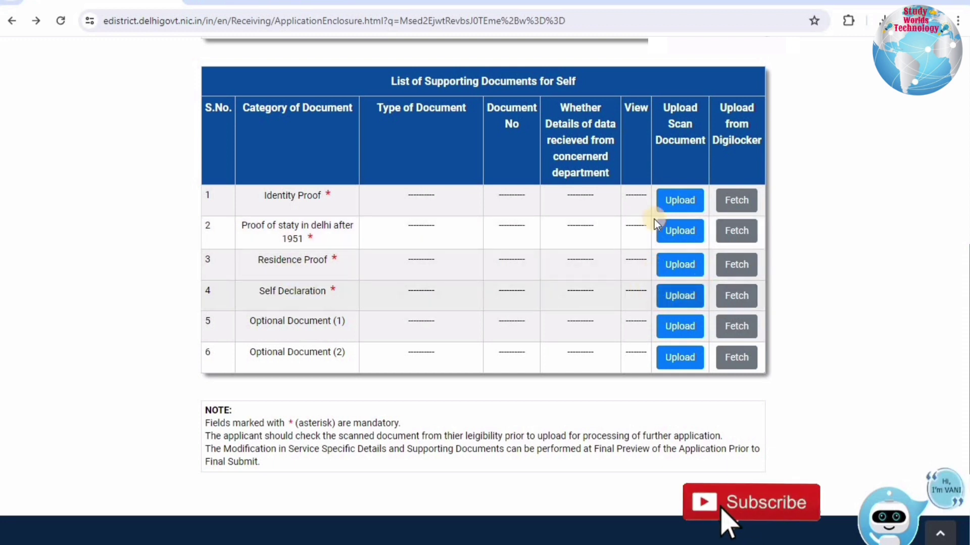
Open the upload form for 'Proof of staty in delhi after 1951' and view its accepted document types.
left_click_drag(337, 291, 272, 291)
left_click_drag(245, 225, 322, 244)
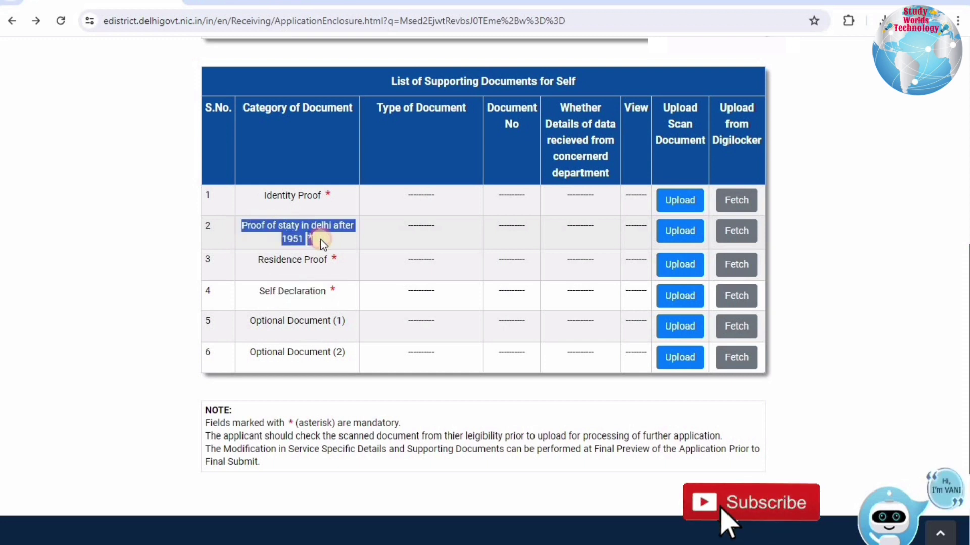
left_click(670, 233)
left_click(416, 194)
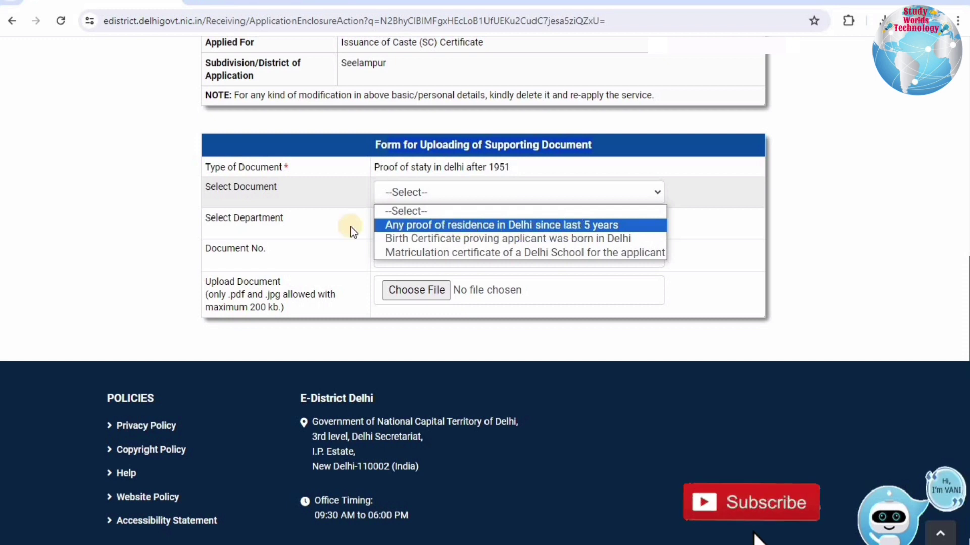
Pick 'Any proof of residence in Delhi since last 5 years' with department Other and tick the e-KYC consent.
left_click(192, 225)
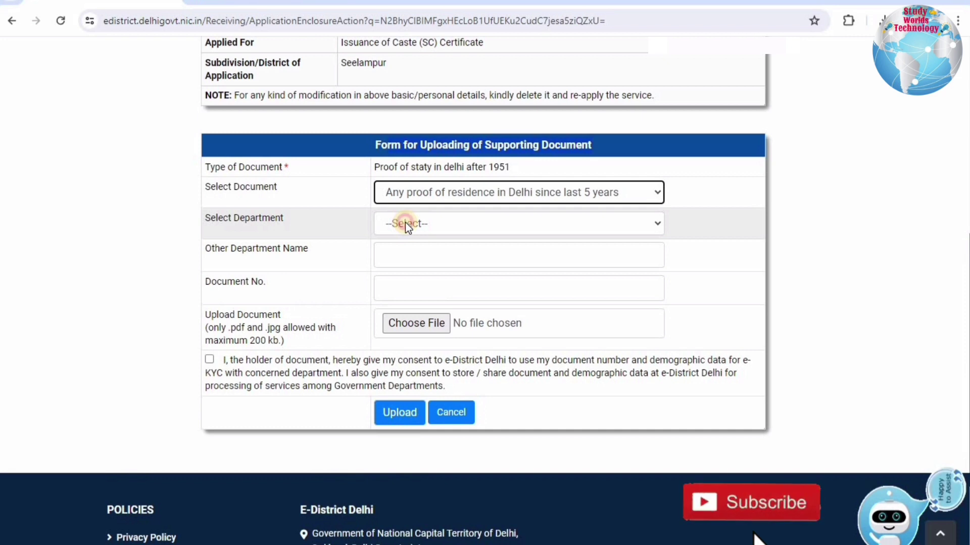
left_click(408, 226)
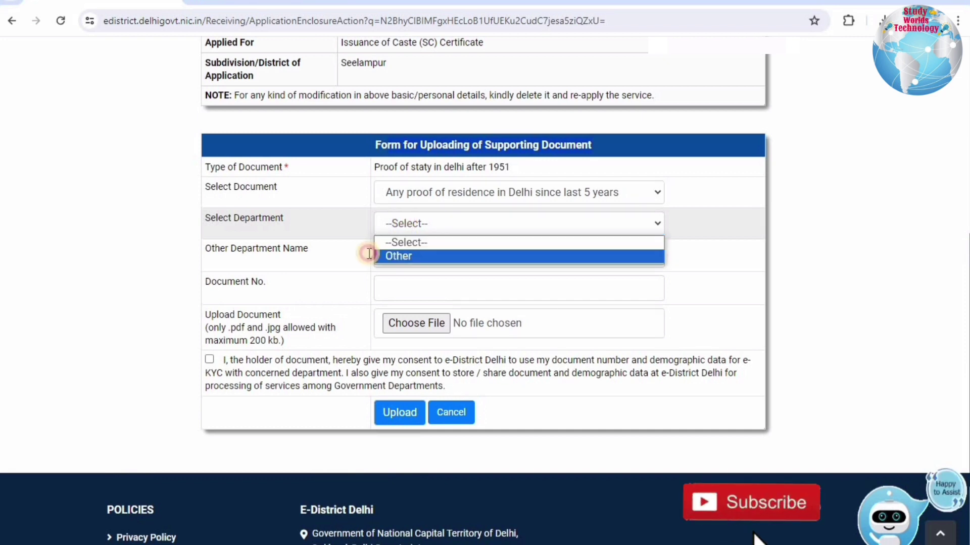
key("Return")
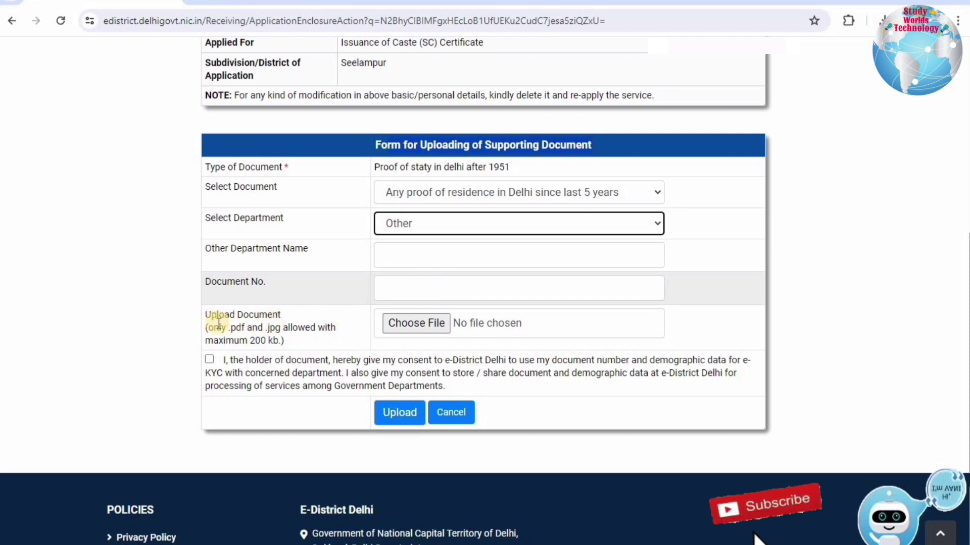
left_click_drag(213, 327, 228, 358)
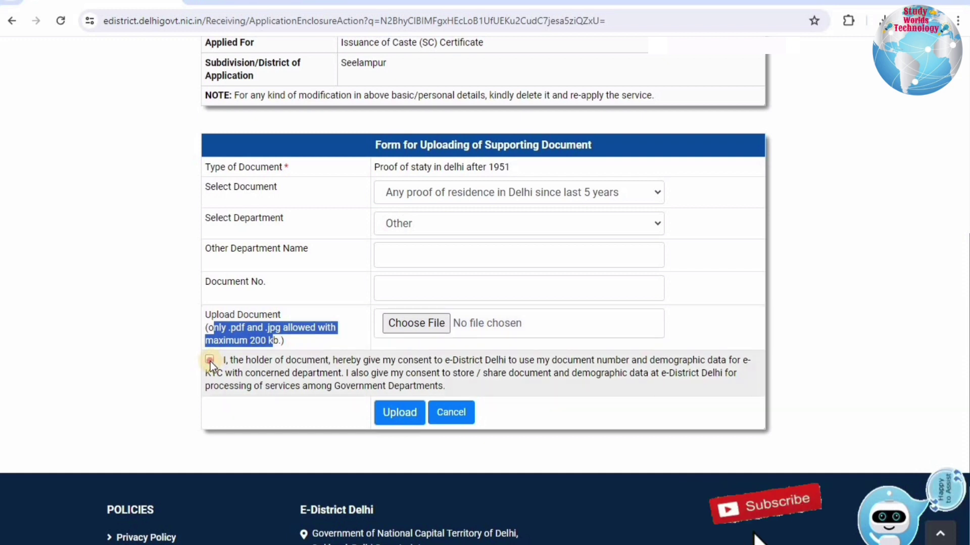
left_click(234, 361)
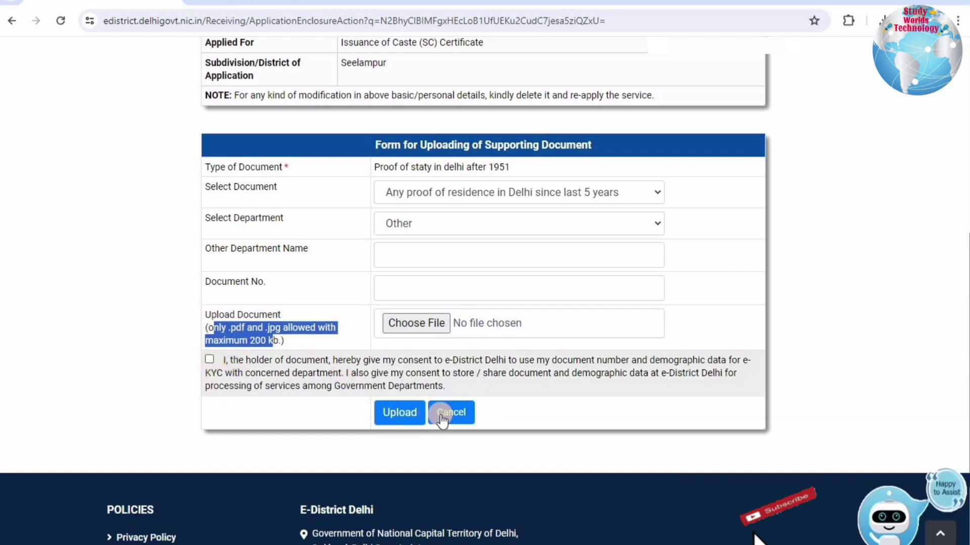
left_click(459, 199)
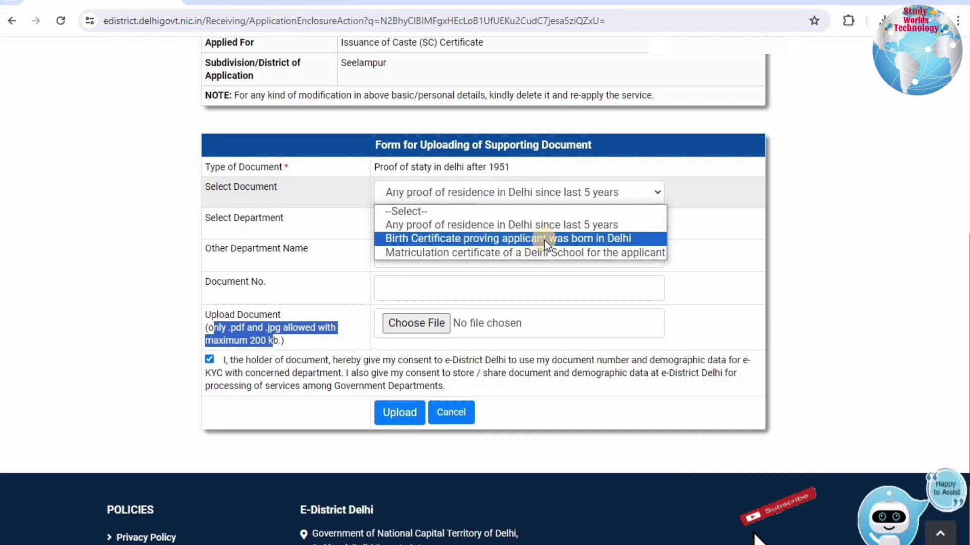
Switch to 'Birth Certificate proving applicant was born in Delhi', department Other, tick consent, and attempt upload.
left_click(597, 241)
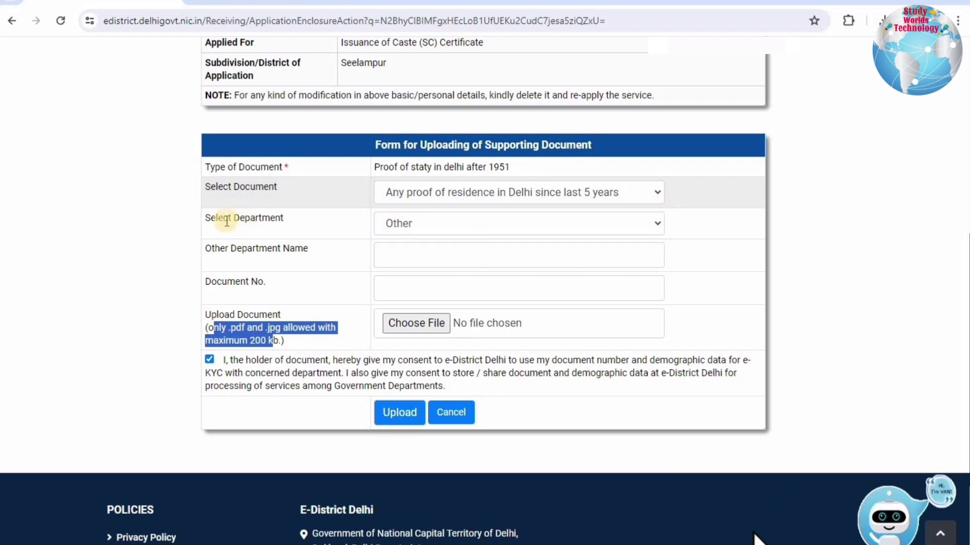
left_click(444, 221)
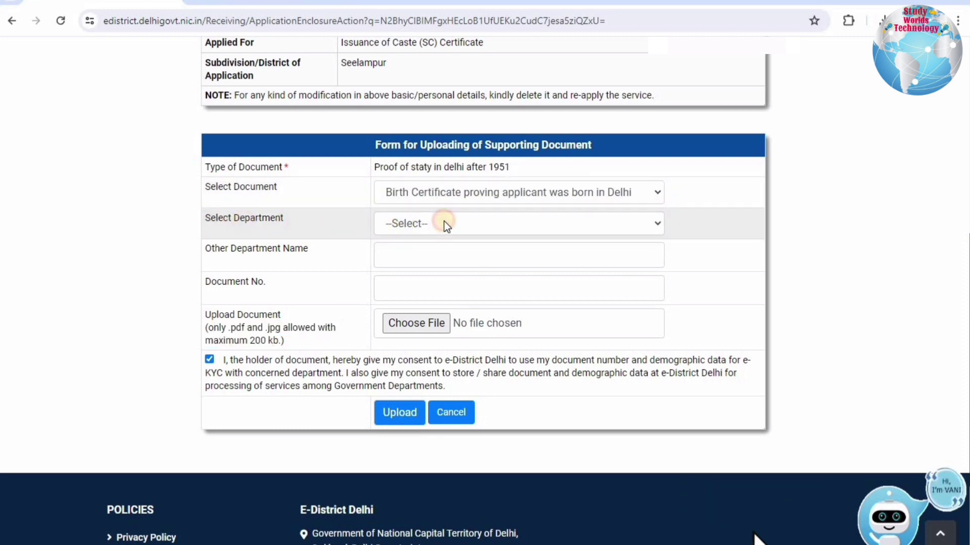
left_click(413, 256)
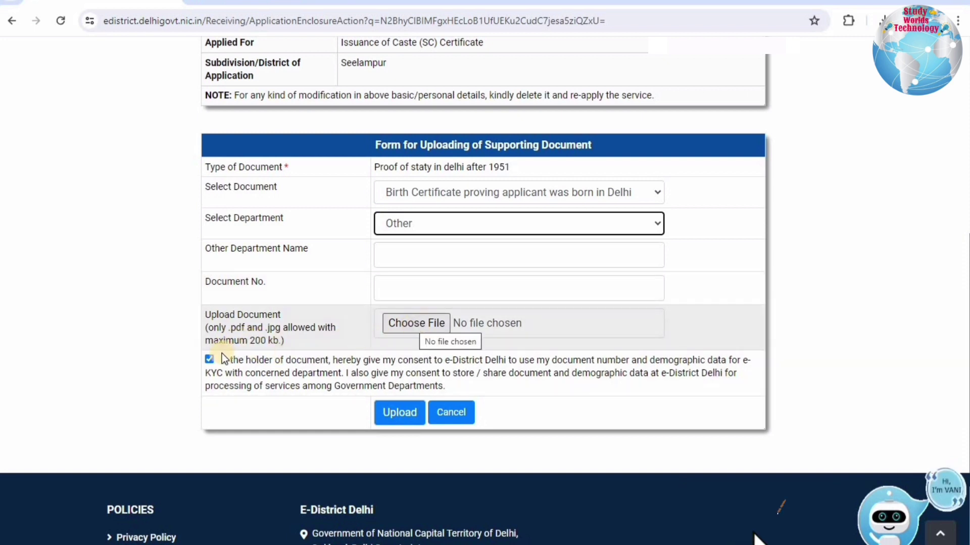
left_click(210, 359)
left_click(400, 412)
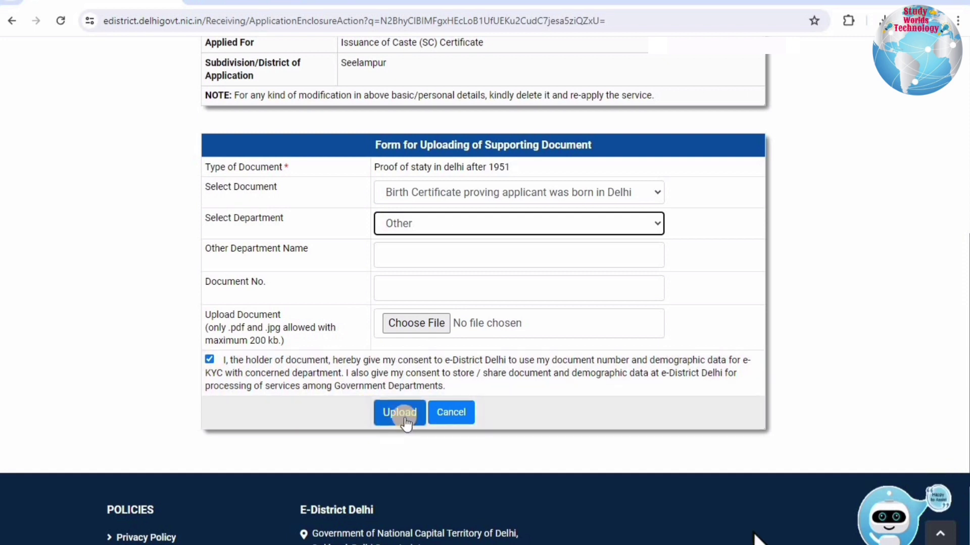
left_click(476, 200)
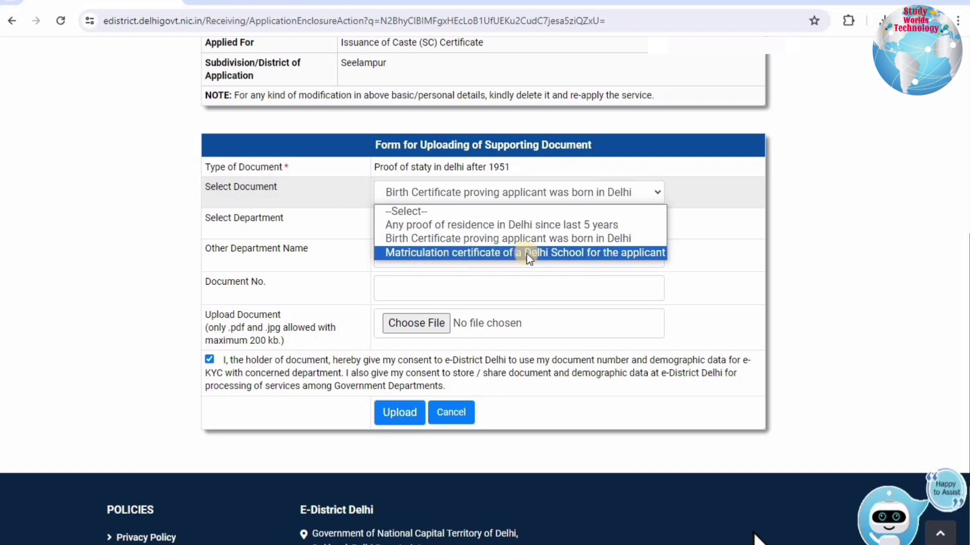
Try 'Matriculation certificate of a Delhi School' with department Other, then submit the upload form.
left_click(564, 252)
left_click(392, 227)
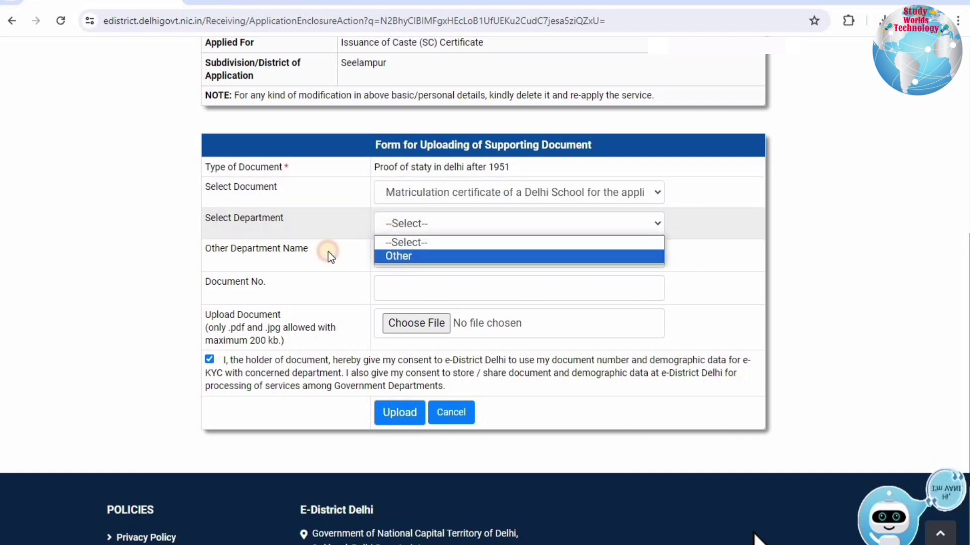
left_click(393, 255)
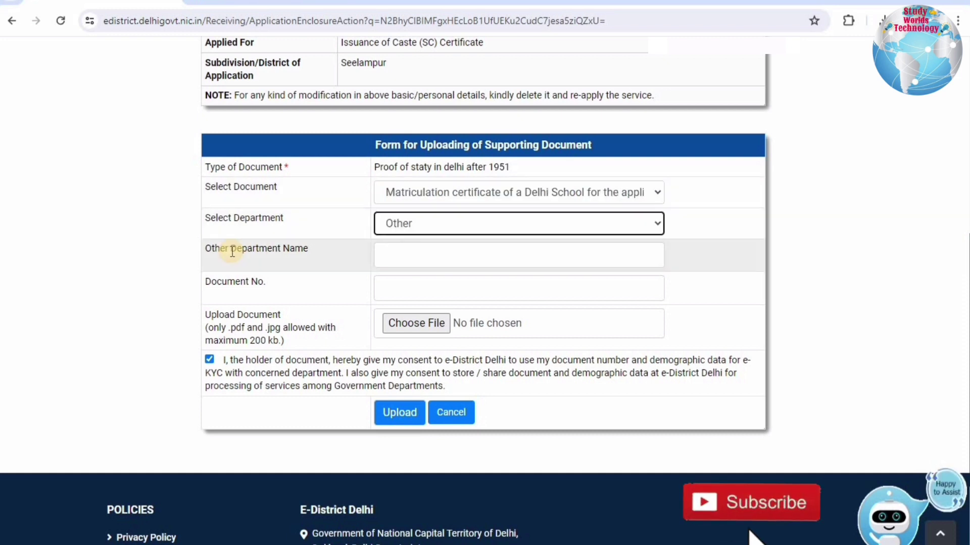
left_click(413, 251)
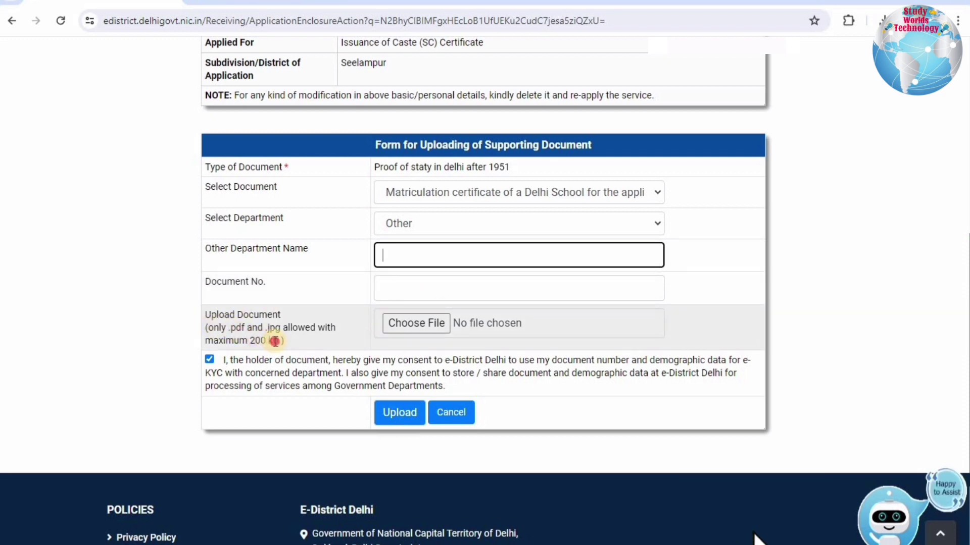
left_click_drag(272, 340, 195, 358)
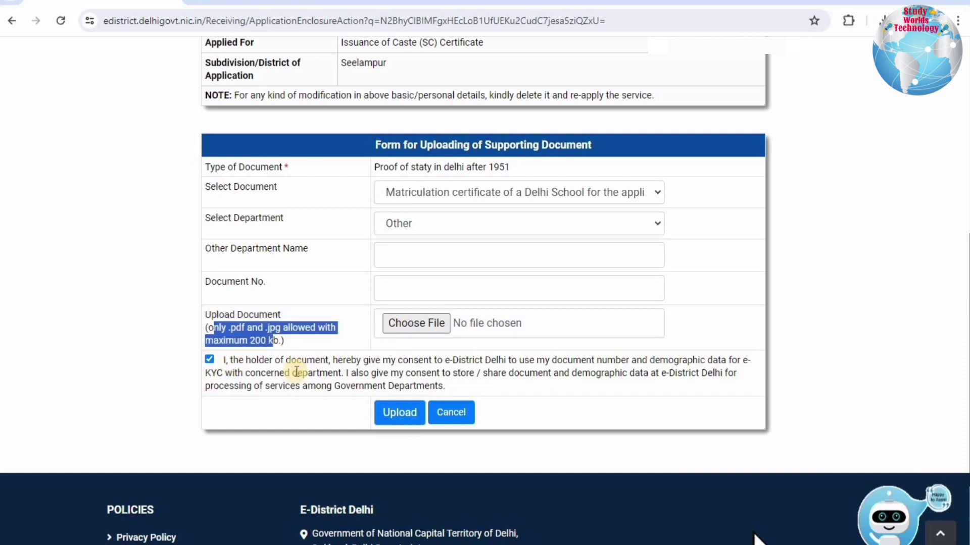
left_click(395, 413)
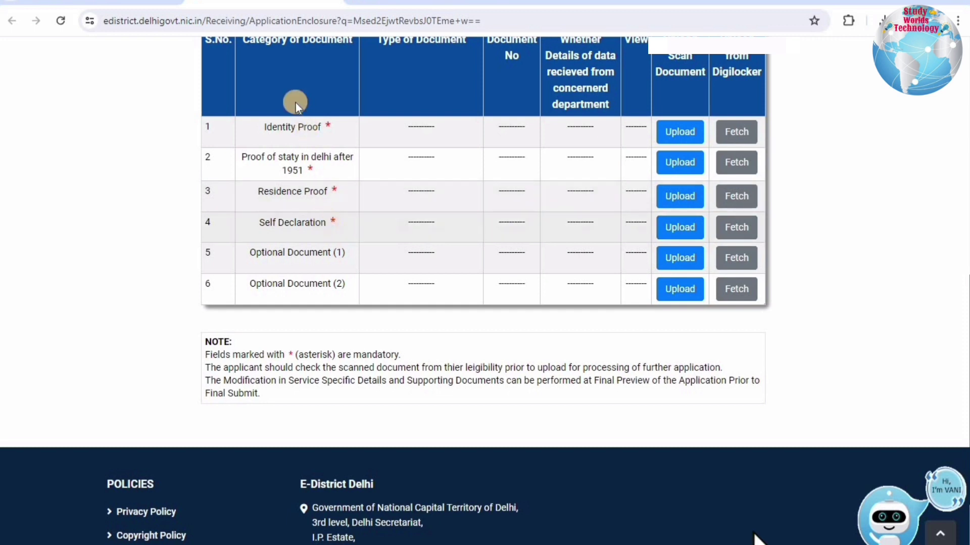
In the Self Declaration row's upload form, choose Self Declaration and generate the declaration PDF.
left_click_drag(328, 216, 329, 226)
left_click(338, 226)
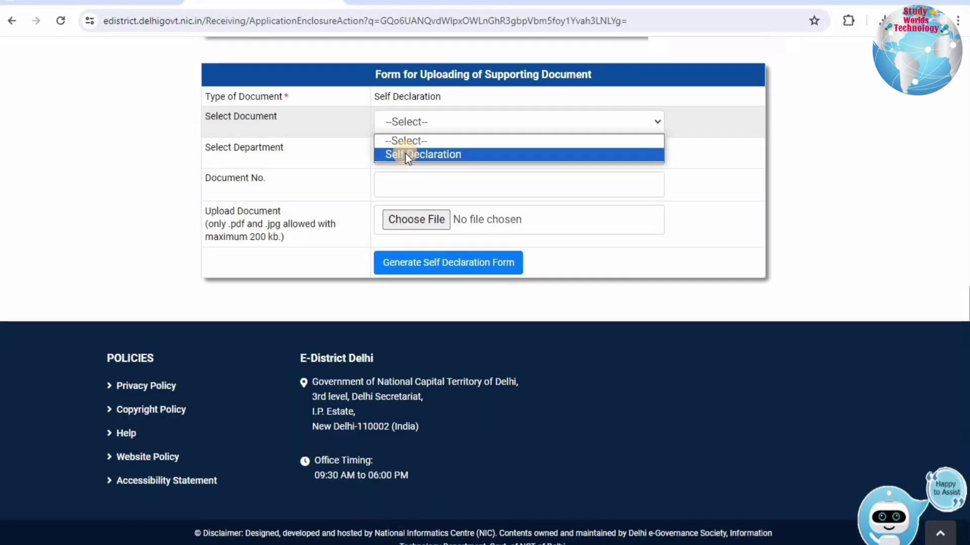
left_click(283, 158)
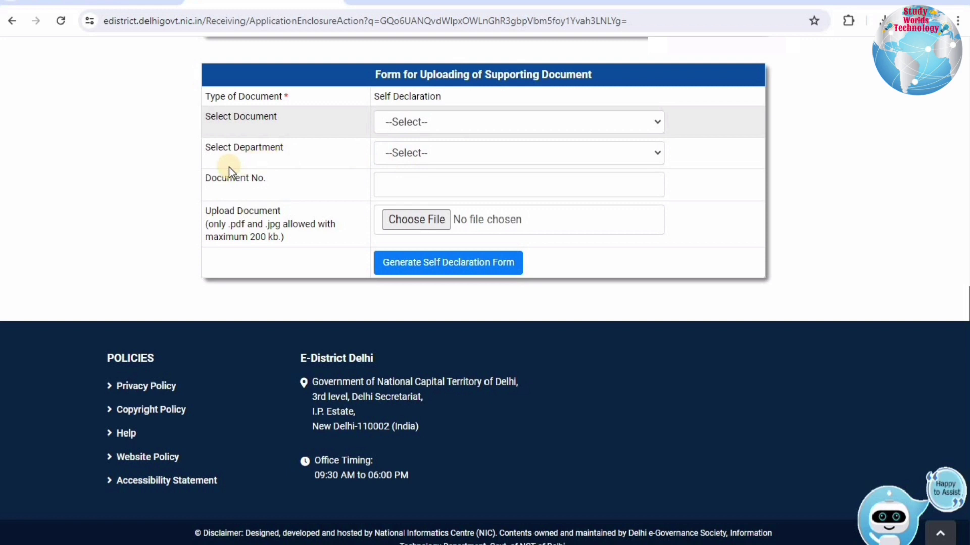
key("Down")
left_click(432, 159)
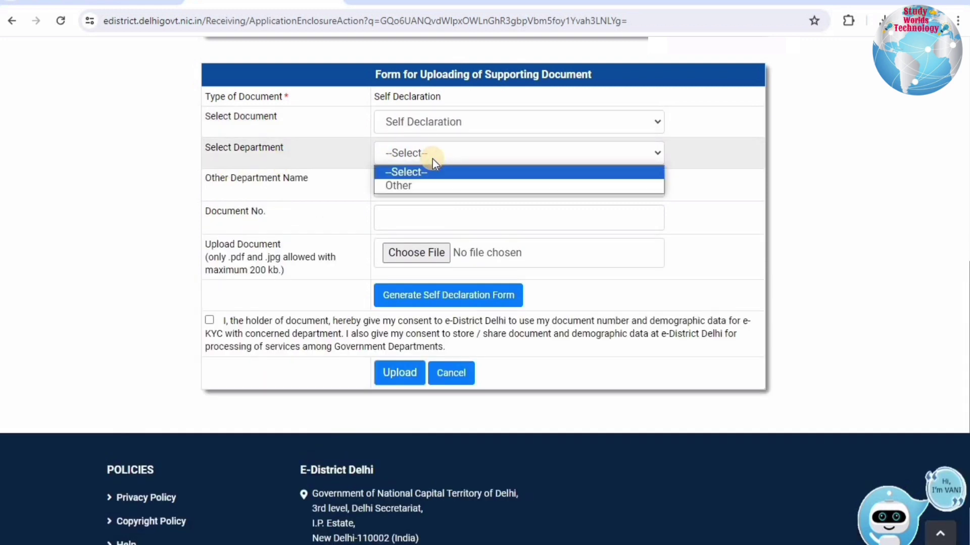
left_click(413, 160)
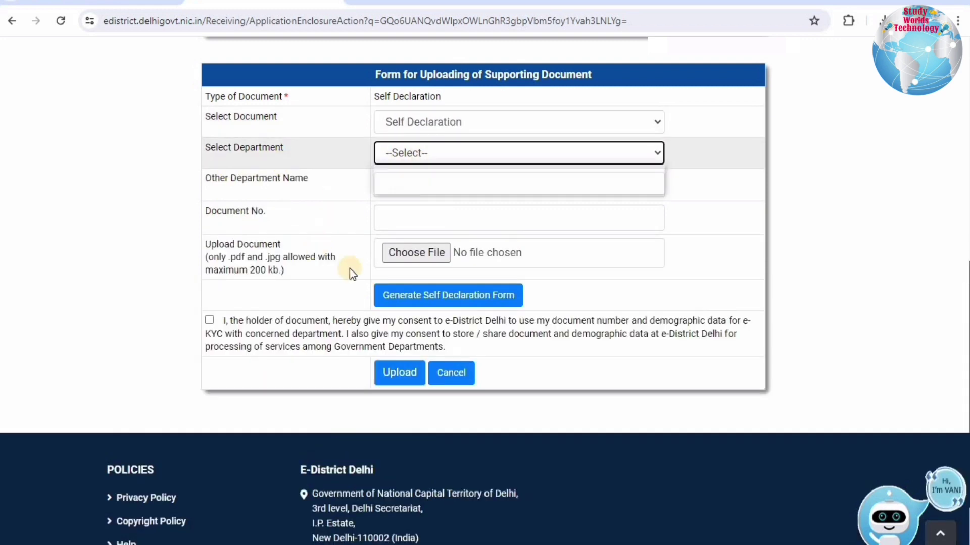
left_click(417, 296)
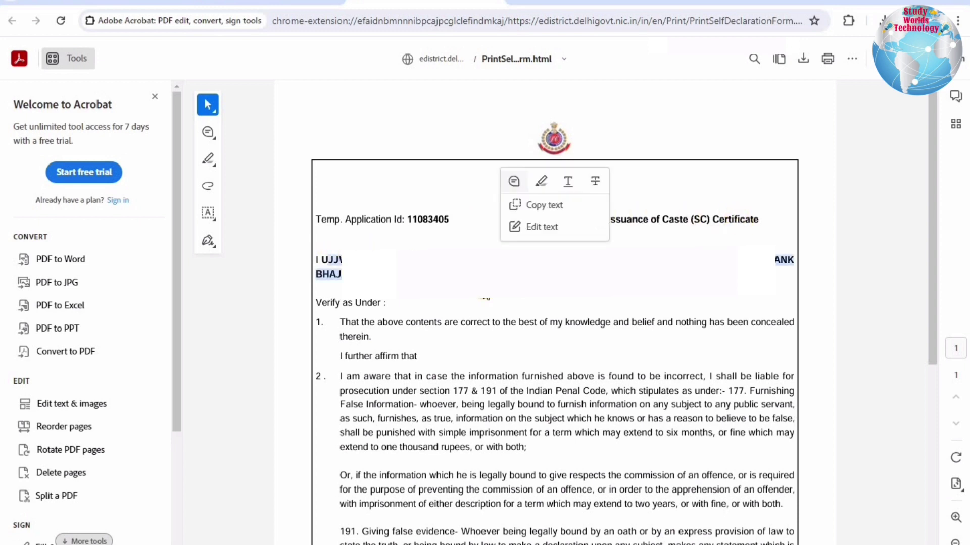
Scroll the PDF to the Place: New Delhi and Signature of Beneficiary section, noting parents sign for minors.
left_click(484, 298)
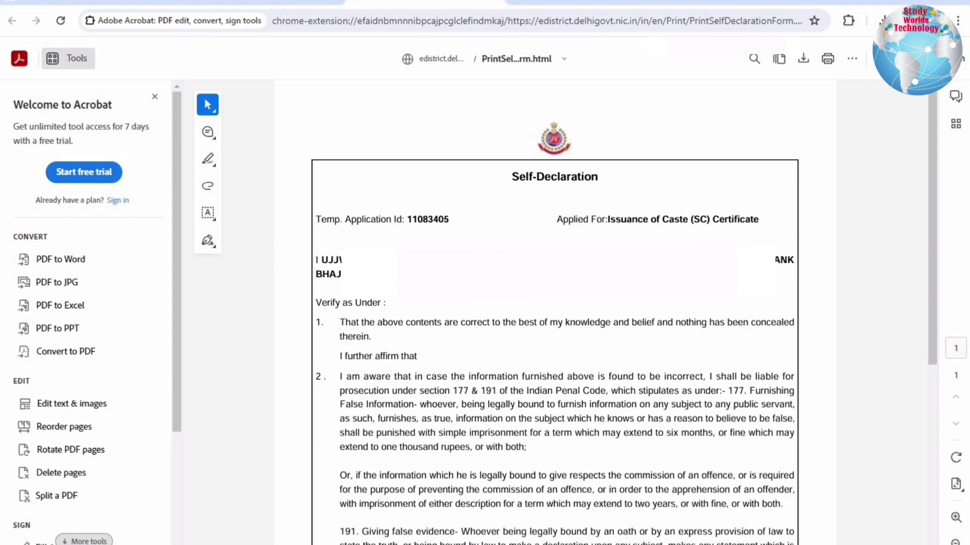
scroll(687, 353, "down", 5)
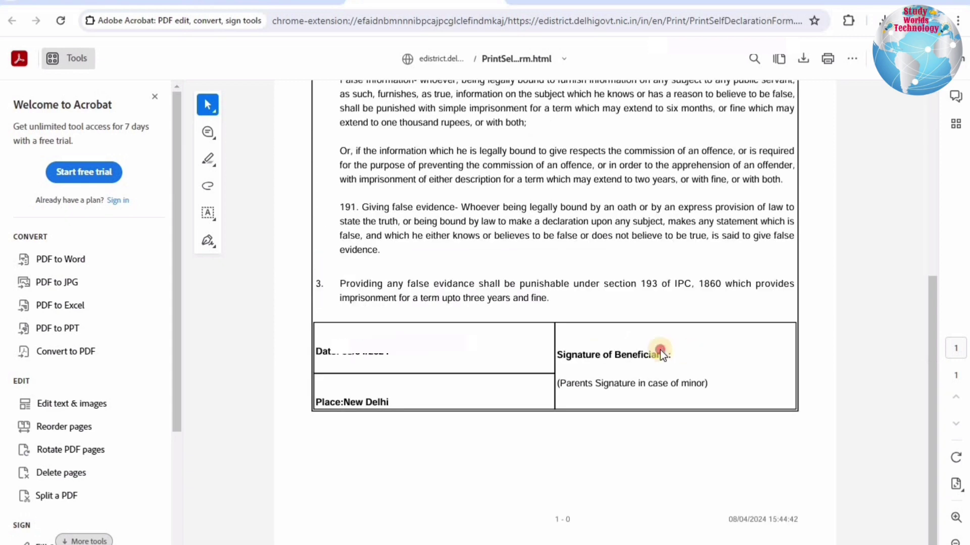
mouse_move(577, 353)
left_mouse_down()
mouse_move(701, 375)
mouse_move(563, 354)
mouse_move(595, 385)
left_mouse_up()
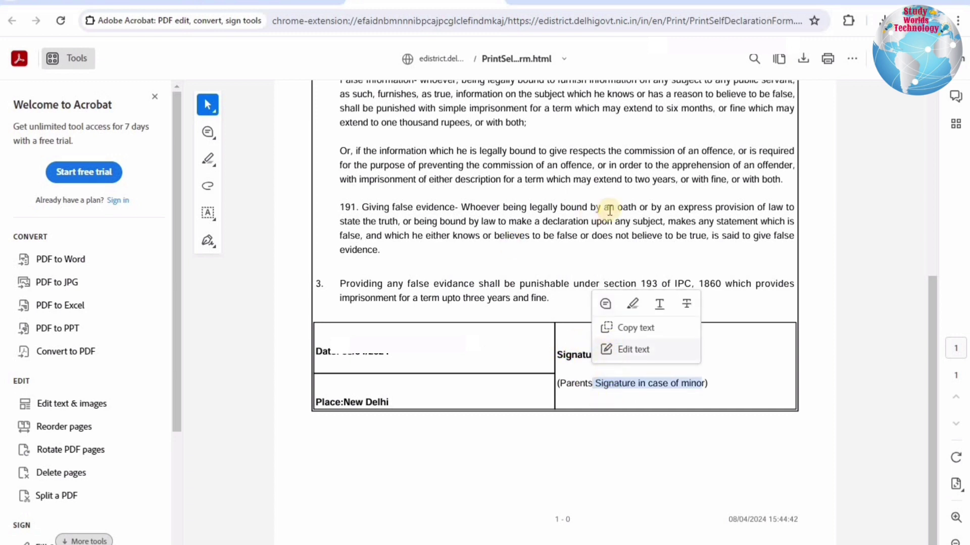
left_click(571, 142)
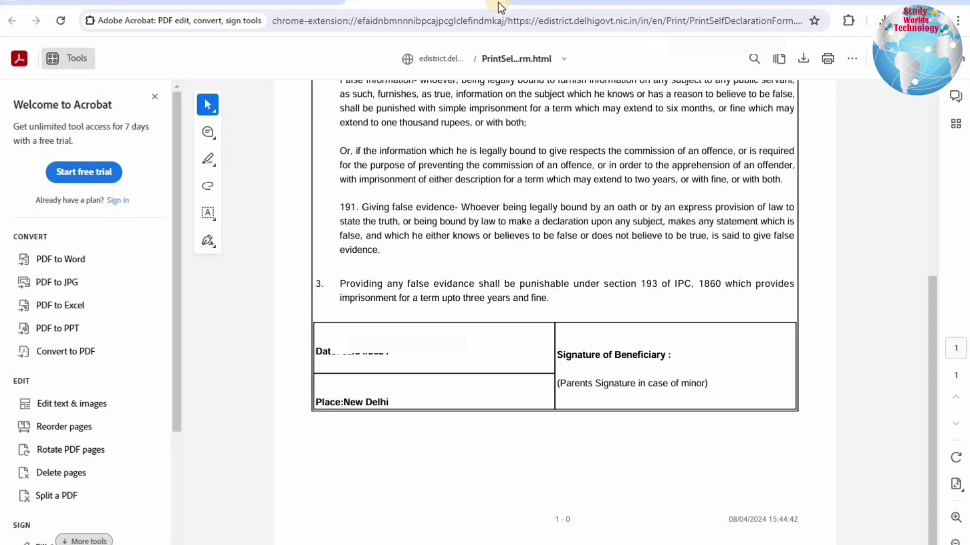
Close the self-declaration PDF tab and cancel the Self Declaration upload form.
left_click(498, 3)
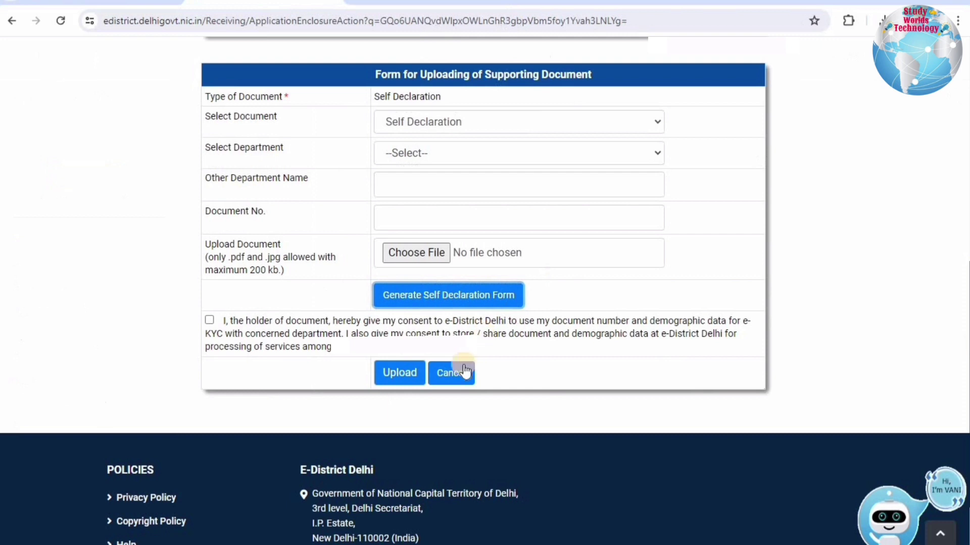
left_click(463, 372)
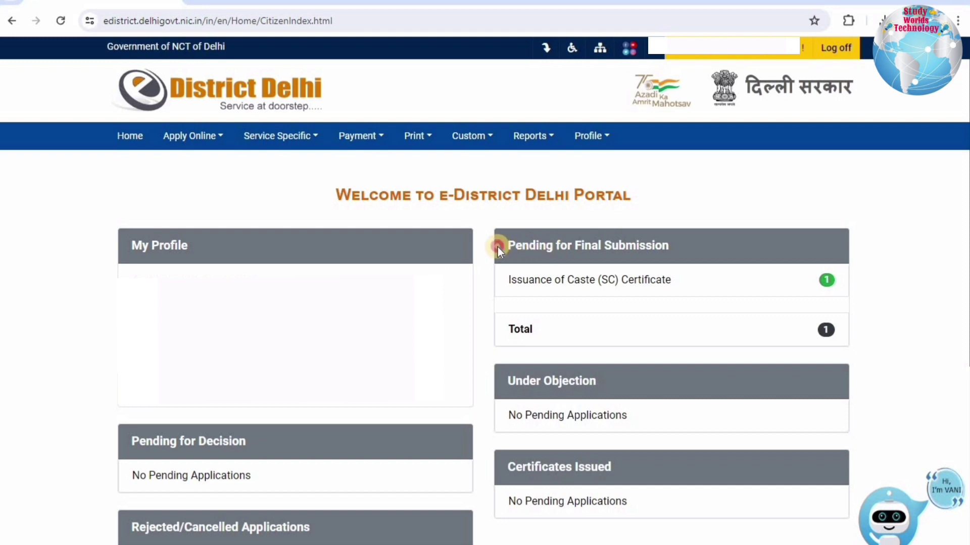
Open Pending for Submission and continue the SC caste certificate application's supporting documents.
triple_click(679, 245)
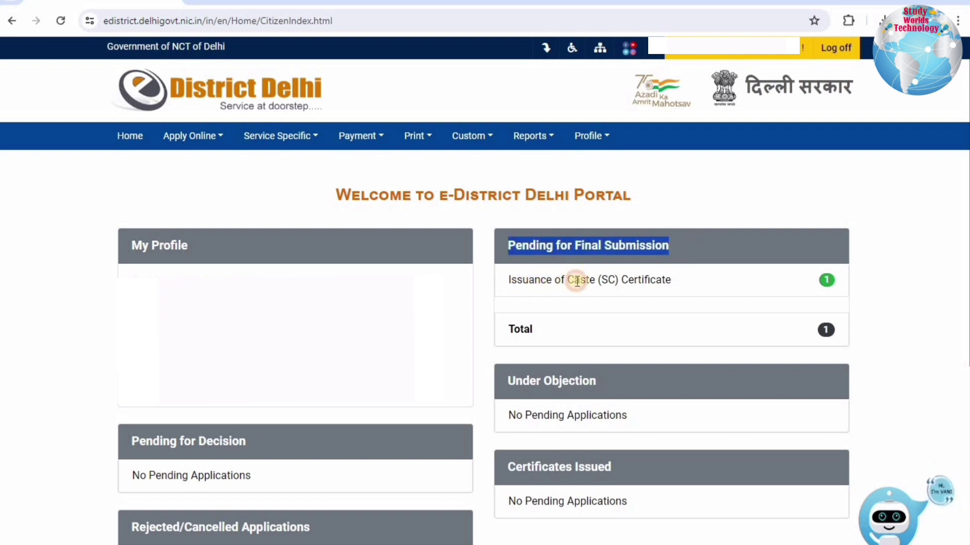
left_click_drag(509, 280, 829, 283)
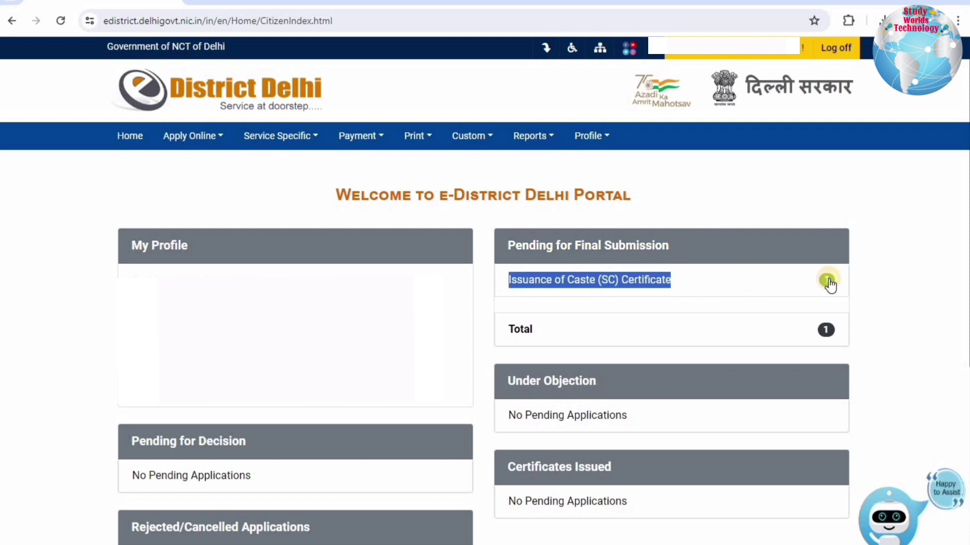
left_click(210, 147)
left_click(197, 195)
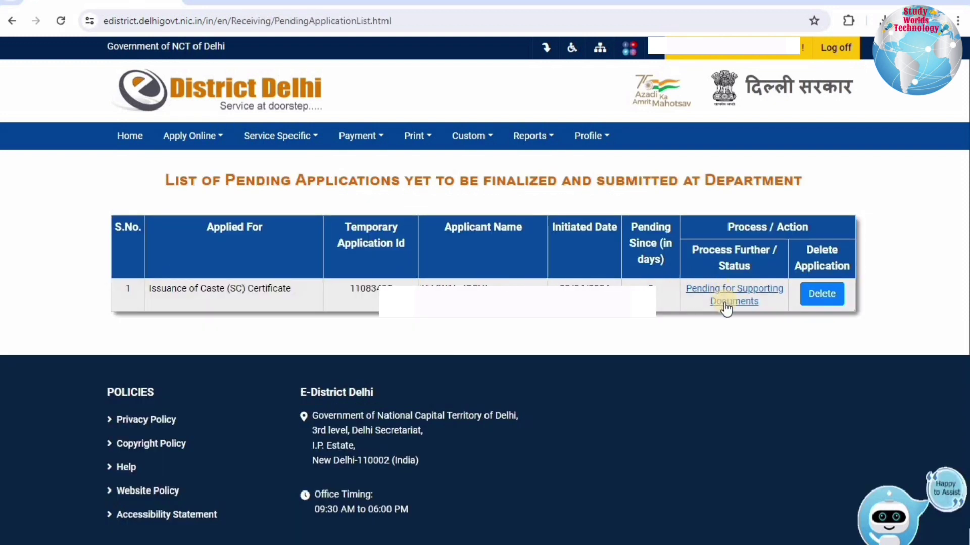
left_click(724, 304)
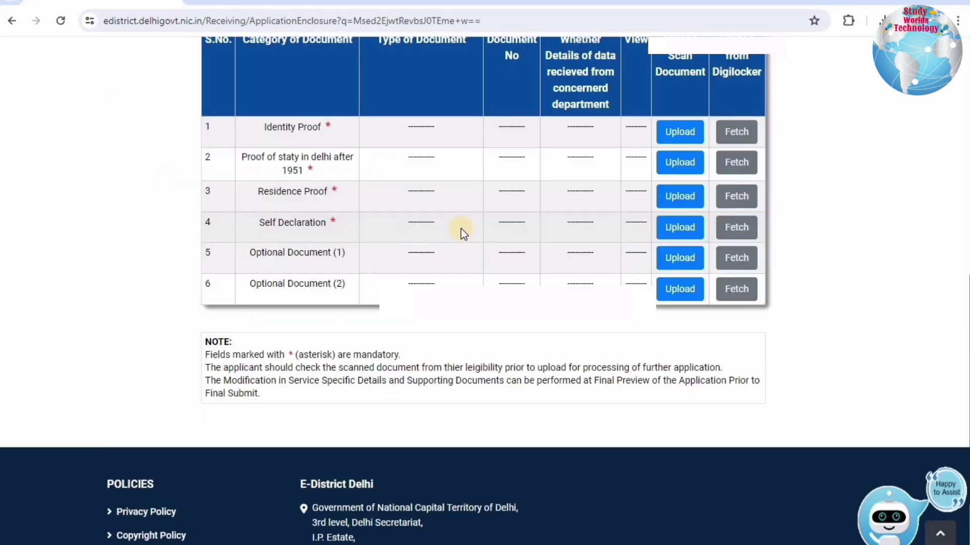
Review the Identity Proof, proof of stay, Residence Proof and Self Declaration rows, then list Identity Proof documents.
scroll(460, 228, "up", 1)
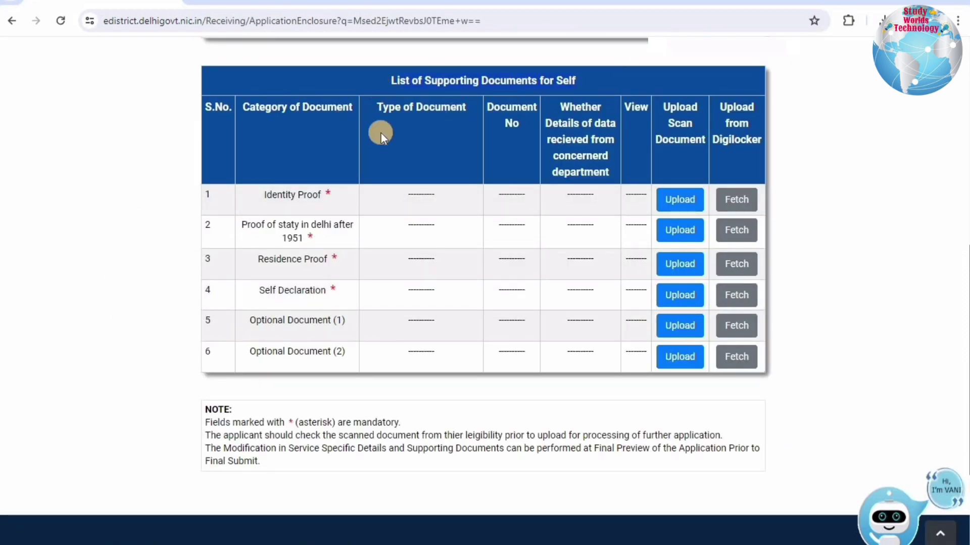
left_click_drag(265, 194, 323, 194)
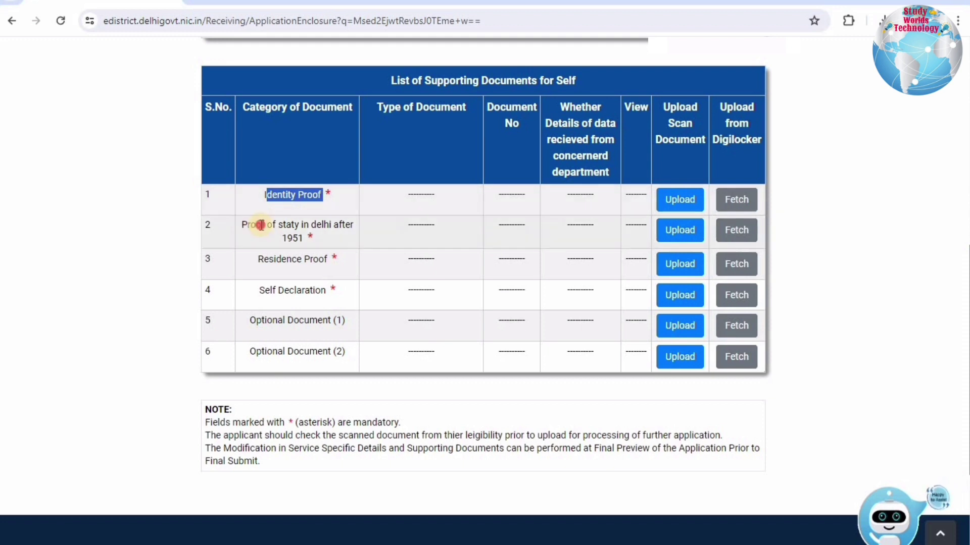
left_click_drag(246, 225, 310, 238)
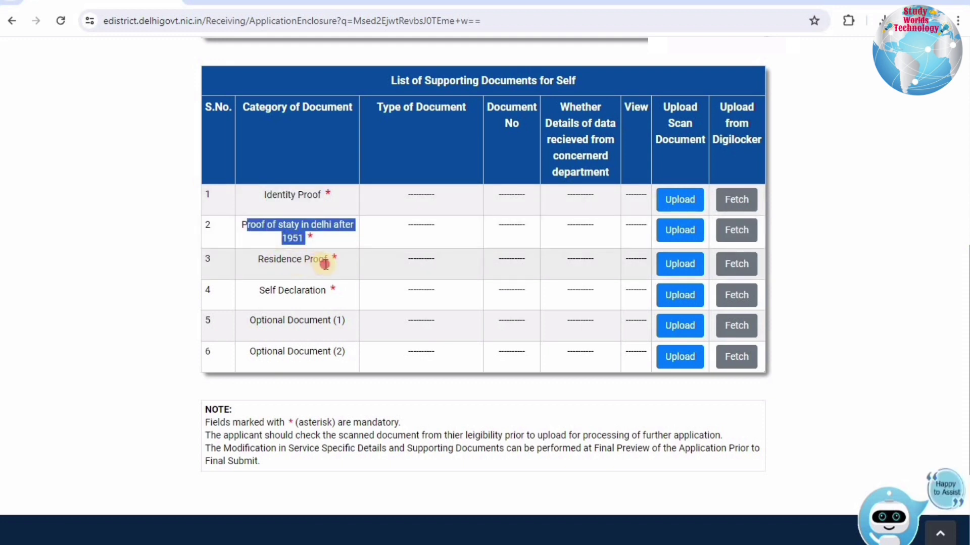
left_click_drag(258, 259, 320, 258)
left_click_drag(259, 291, 325, 291)
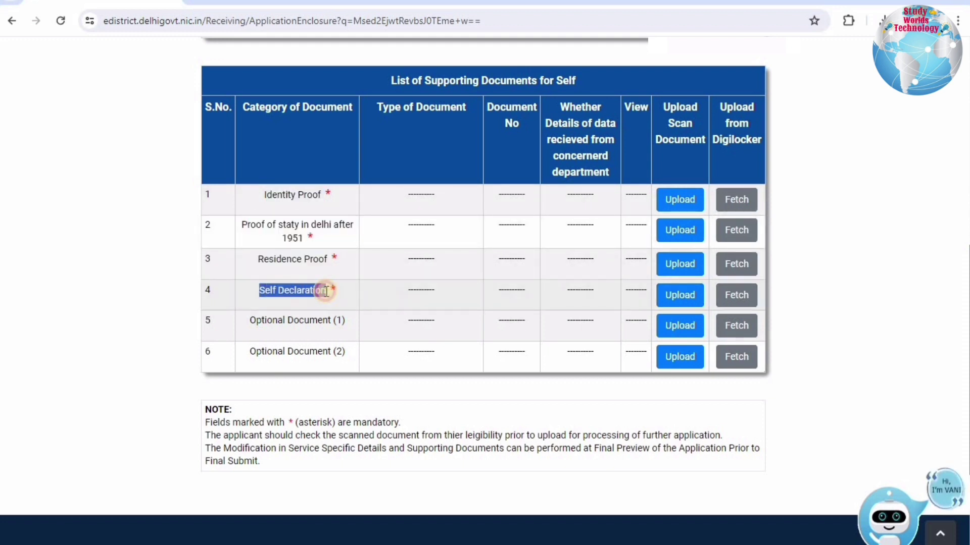
left_click(678, 202)
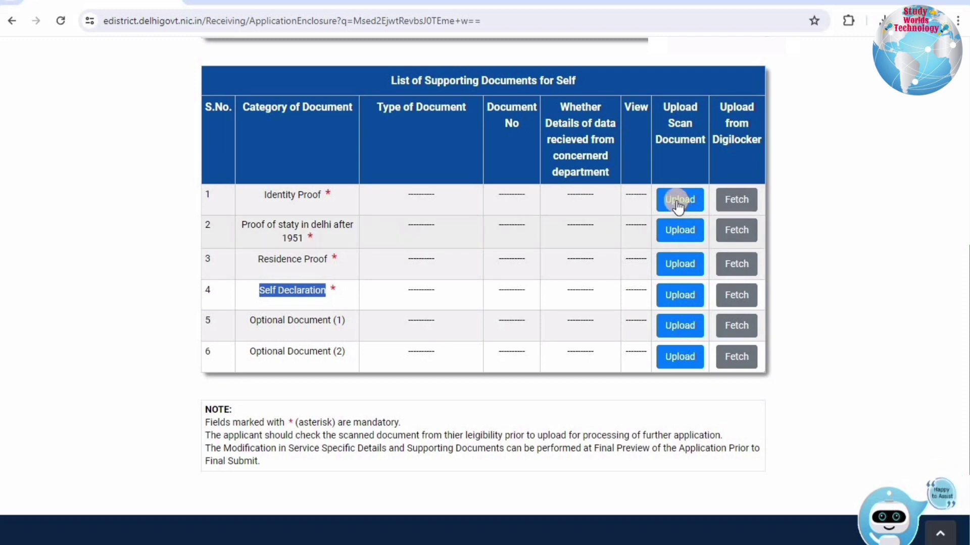
left_click_drag(358, 180, 389, 189)
left_click(389, 191)
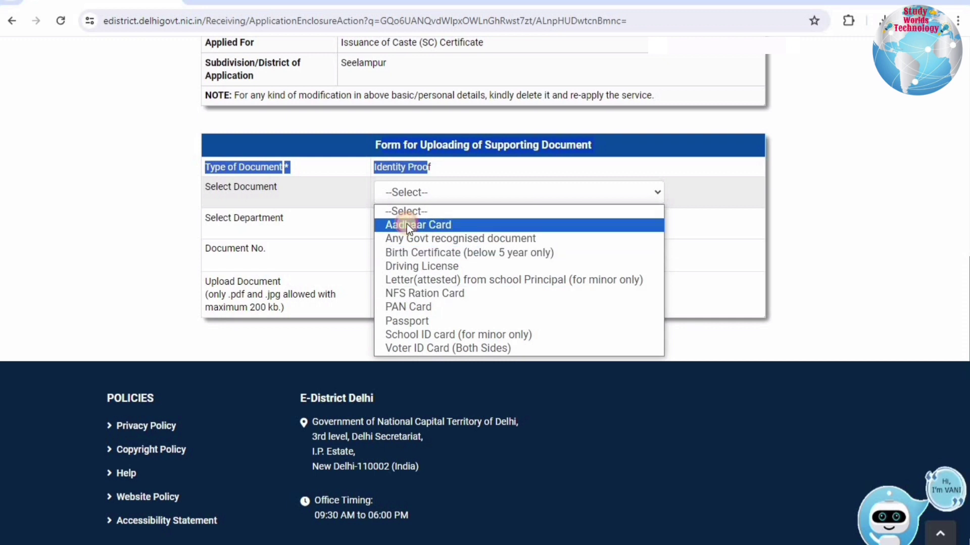
Choose Aadhaar Card from department UID with e-KYC consent, attempt the upload, then go back.
left_click(212, 211)
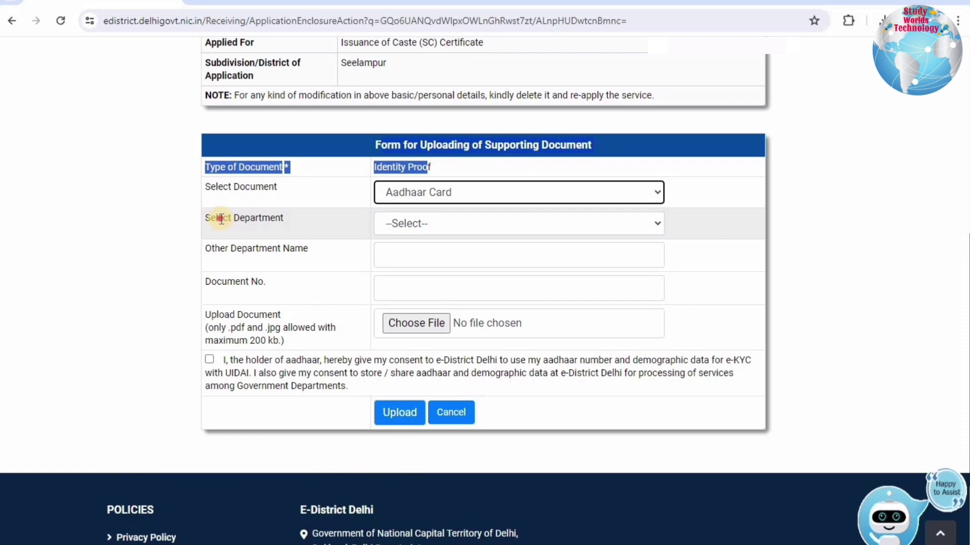
left_click(393, 223)
left_click(422, 254)
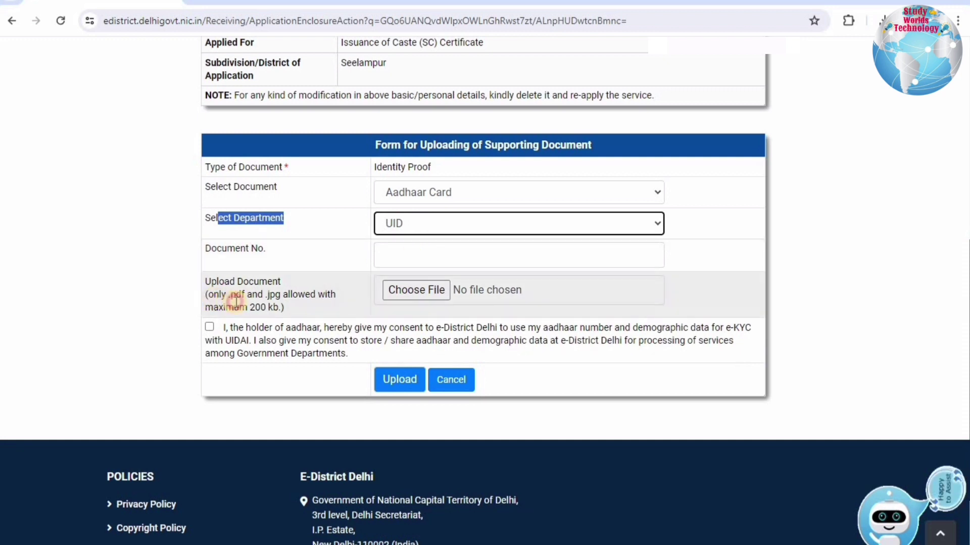
left_click_drag(213, 294, 273, 307)
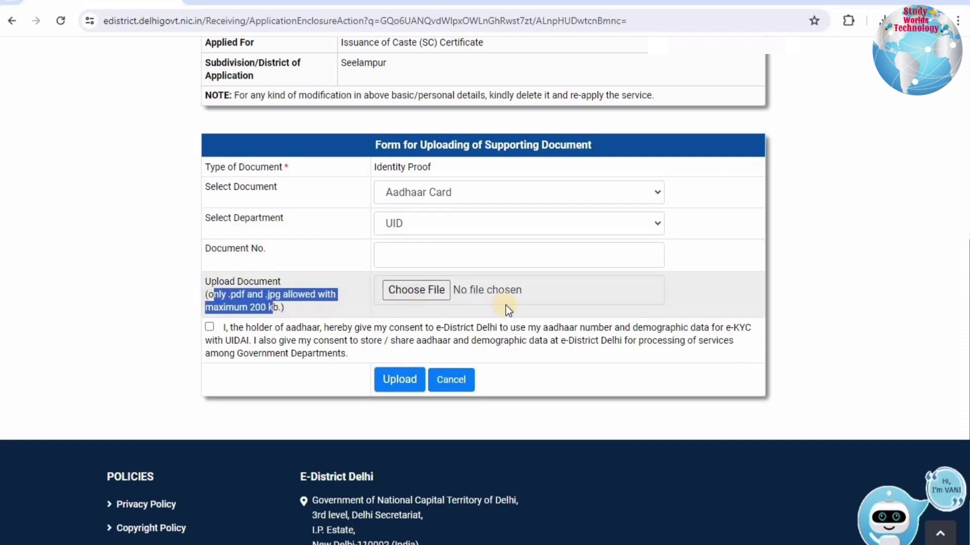
left_click(233, 329)
left_click(404, 384)
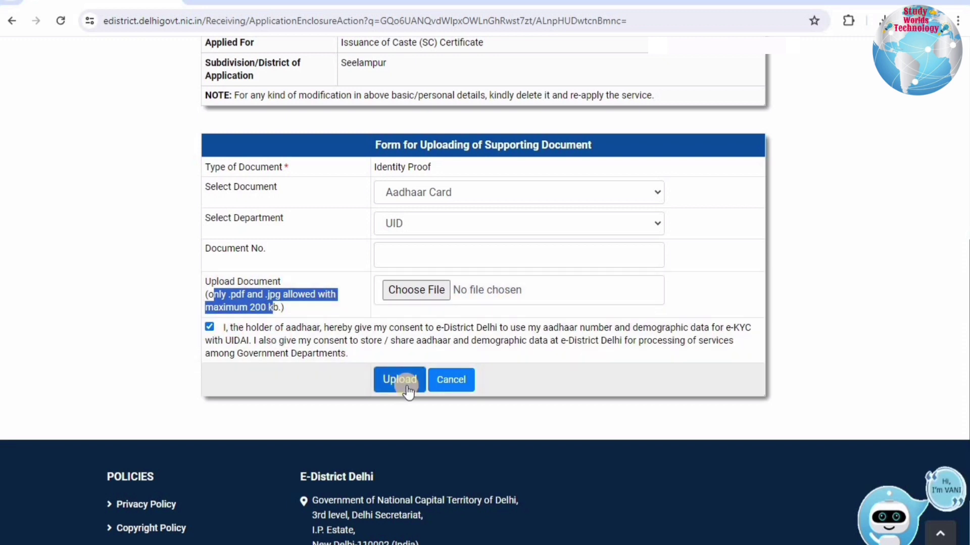
left_click(383, 385)
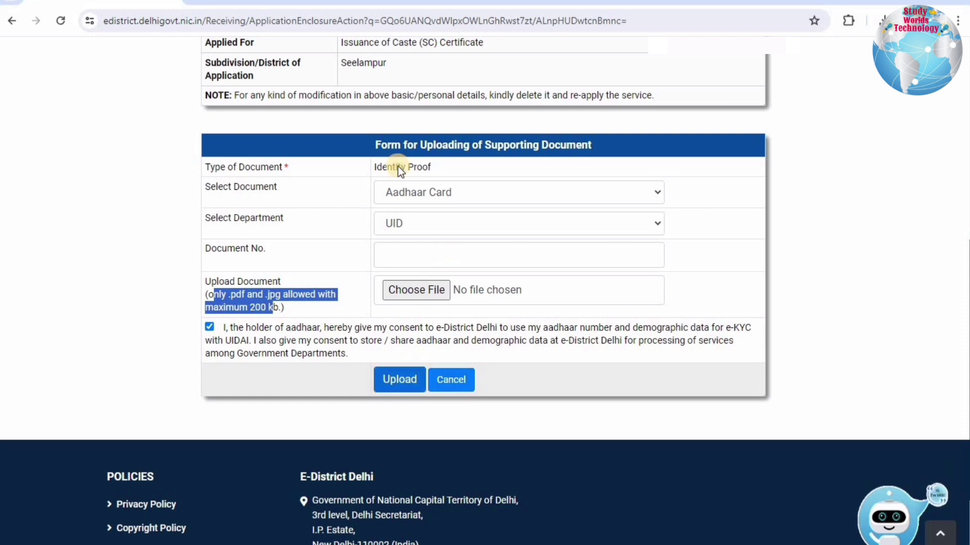
left_click(14, 23)
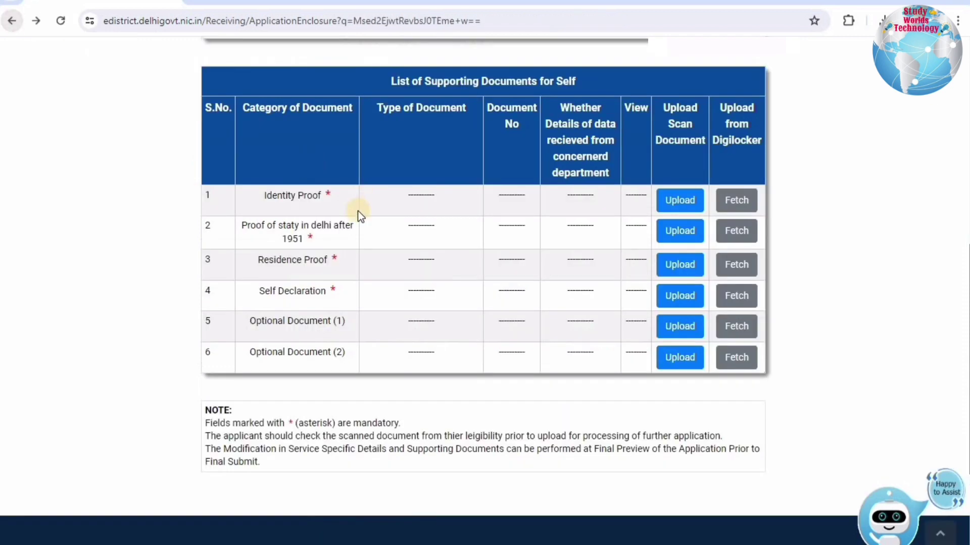
Set proof of stay to 'Birth Certificate proving applicant was born in Delhi', department Other.
left_click_drag(311, 239, 311, 239)
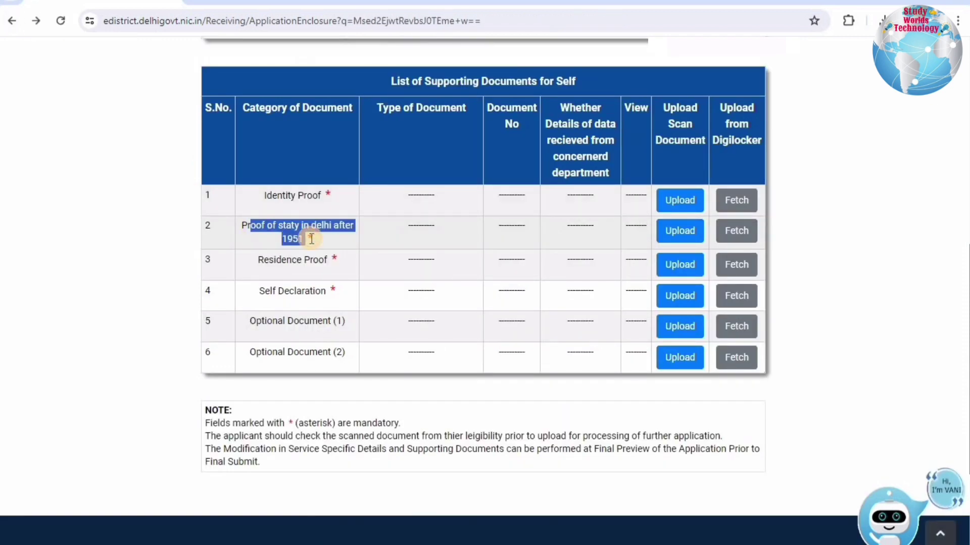
left_click(679, 231)
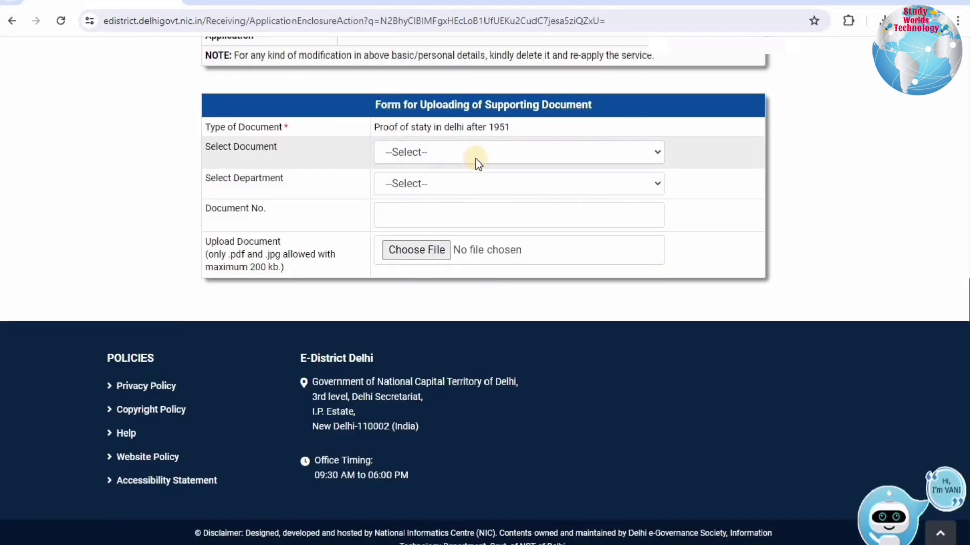
left_click(476, 159)
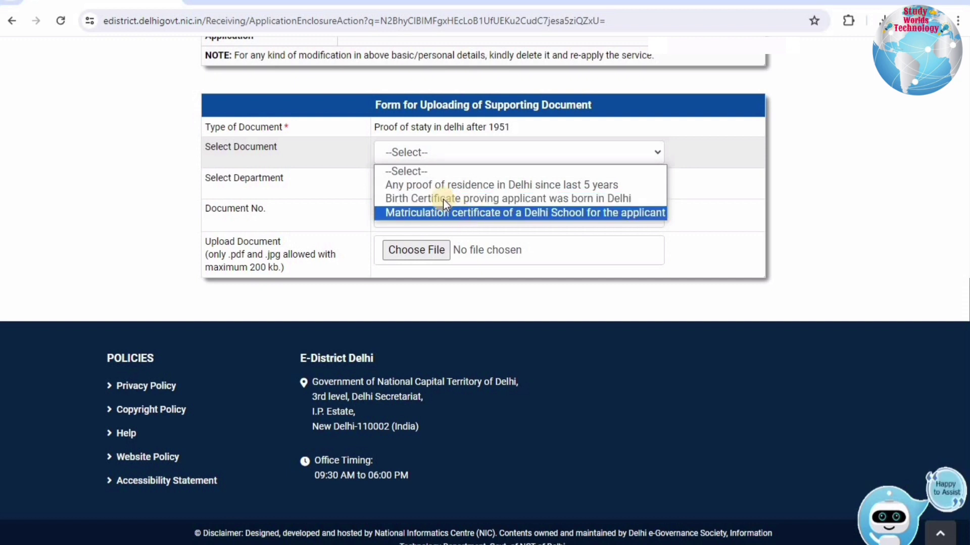
left_click(541, 203)
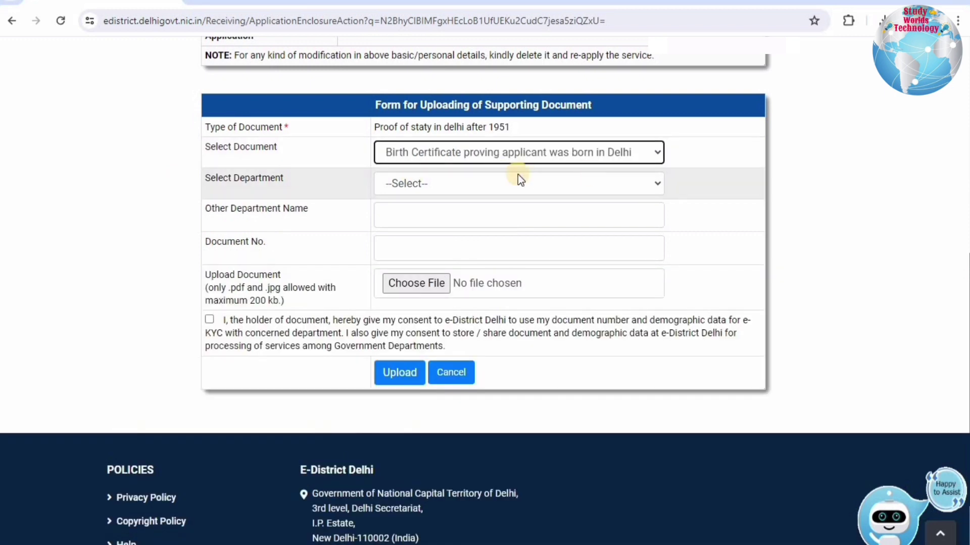
left_click(429, 184)
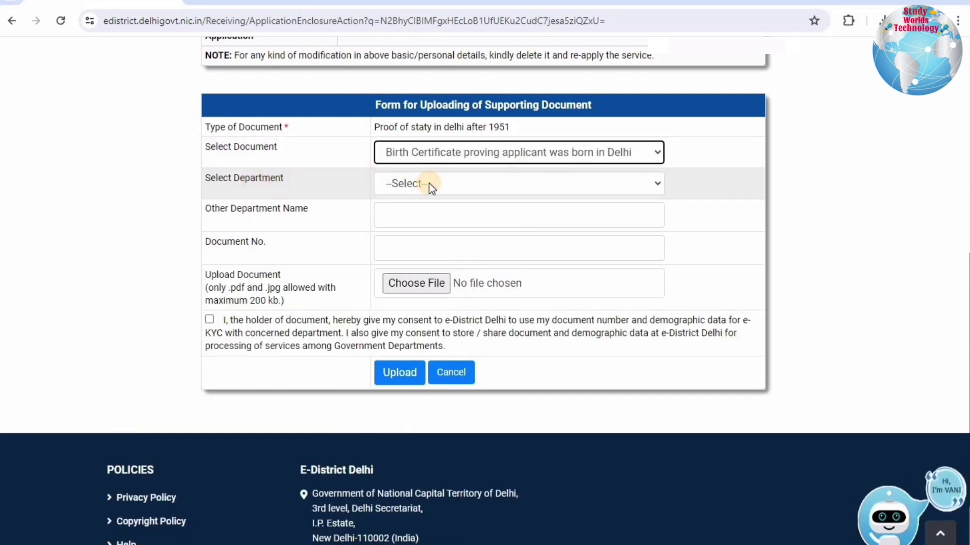
left_click(399, 214)
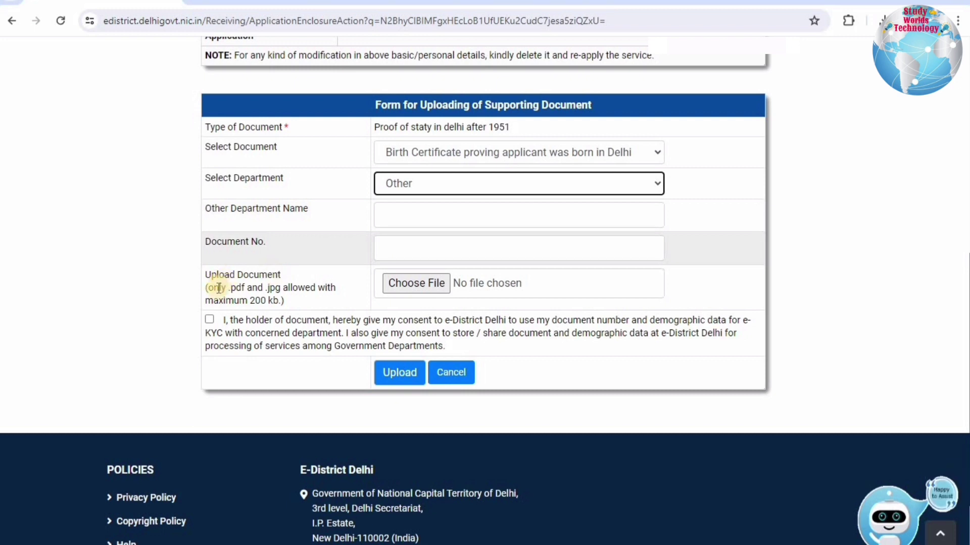
Note the allowed file types and size, then open the Residence Proof upload form.
left_click(277, 306)
left_click_drag(278, 306, 213, 288)
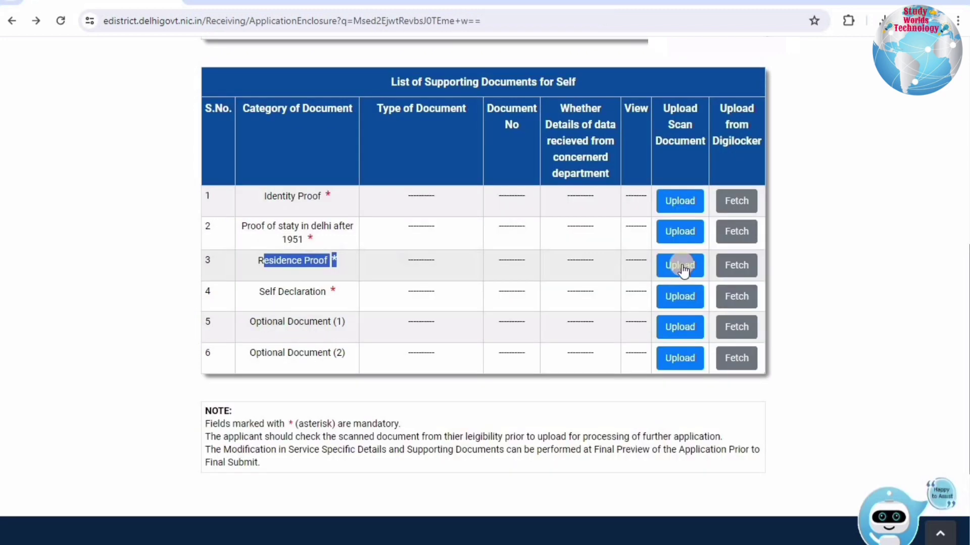
left_click(683, 271)
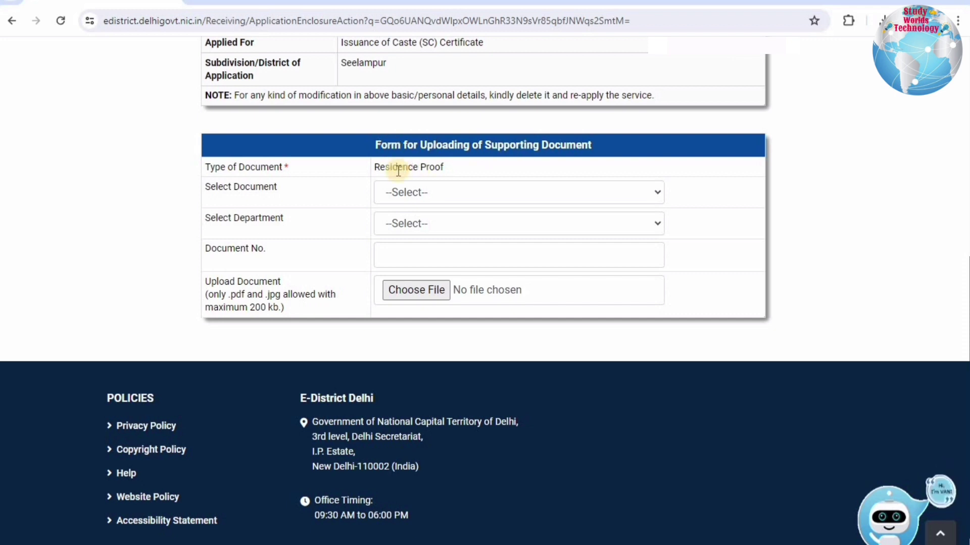
Pick Aadhaar Card from department UID as Residence Proof, try uploading, then return to the list.
left_click(466, 172)
left_click_drag(216, 195, 408, 195)
left_click(408, 193)
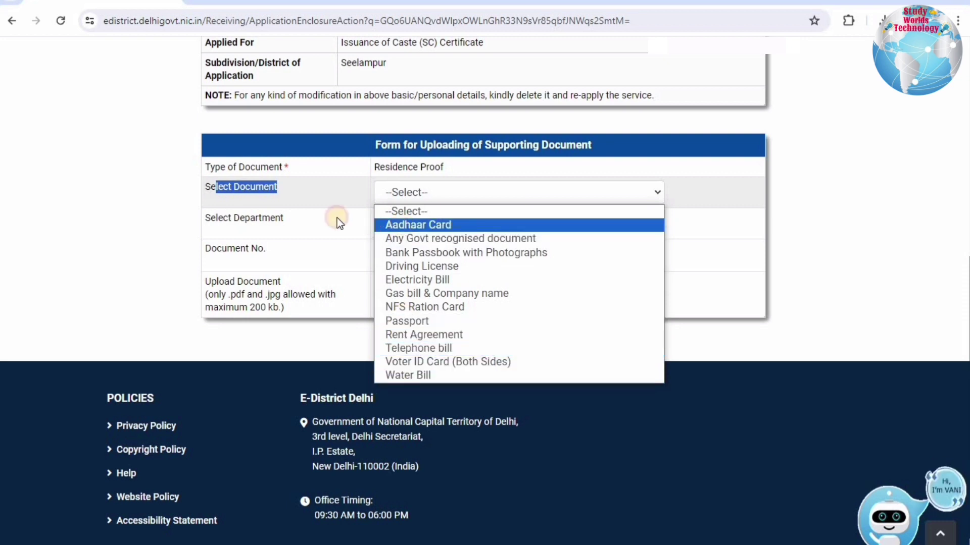
key("Return")
left_click_drag(230, 221, 432, 220)
left_click(432, 220)
key("Down")
key("Return")
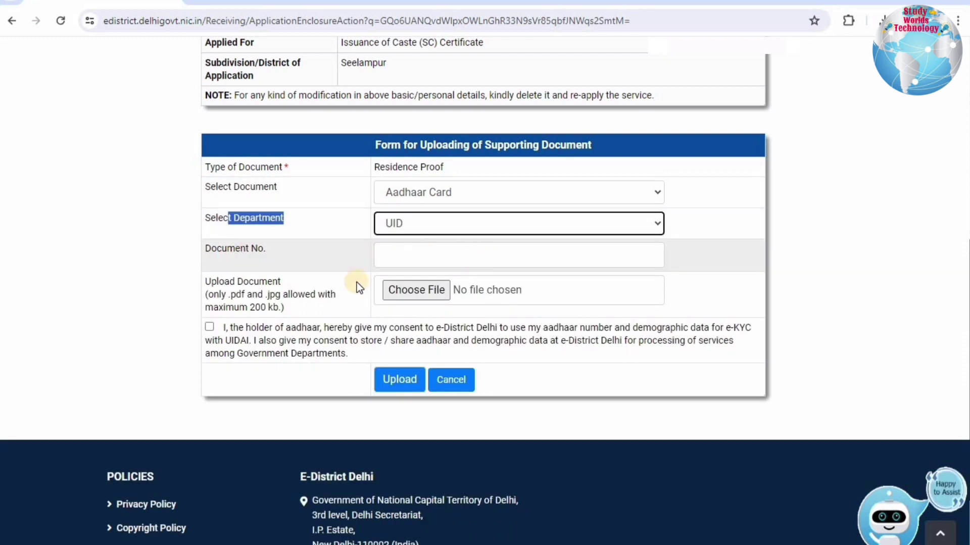
left_click_drag(285, 307, 231, 281)
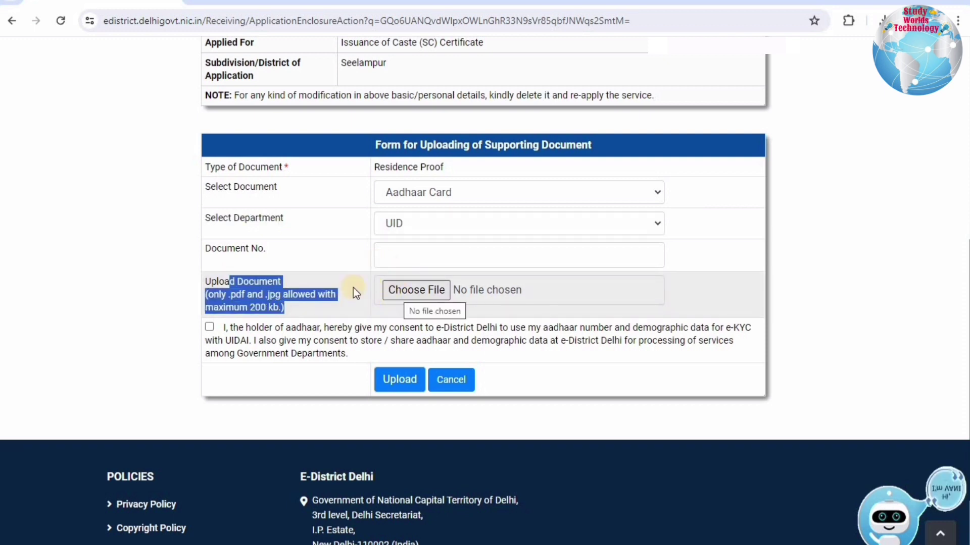
left_click(385, 380)
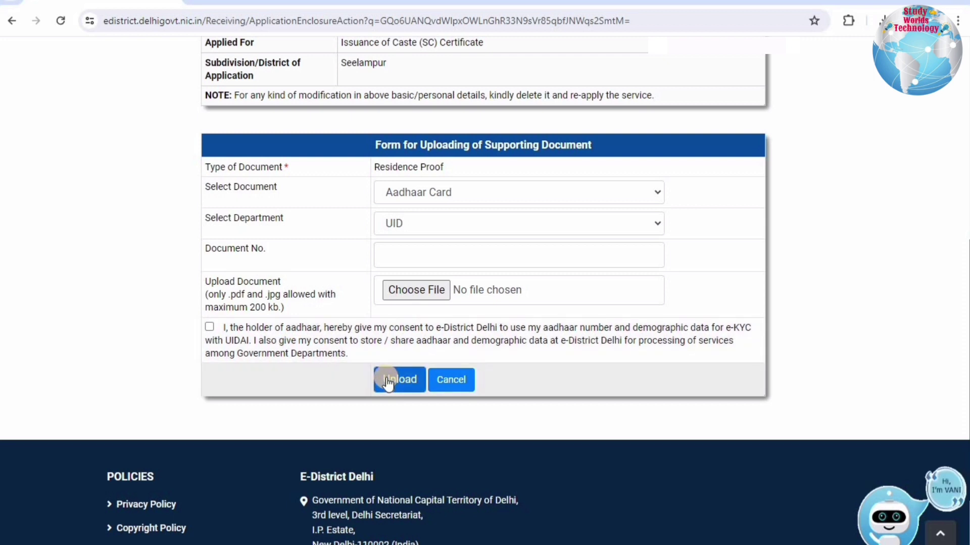
left_click(11, 26)
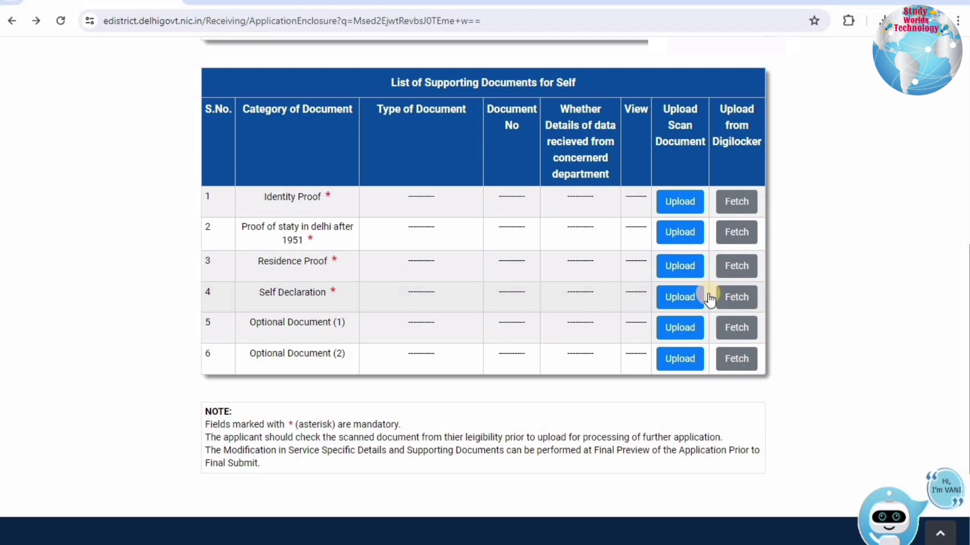
left_click(687, 298)
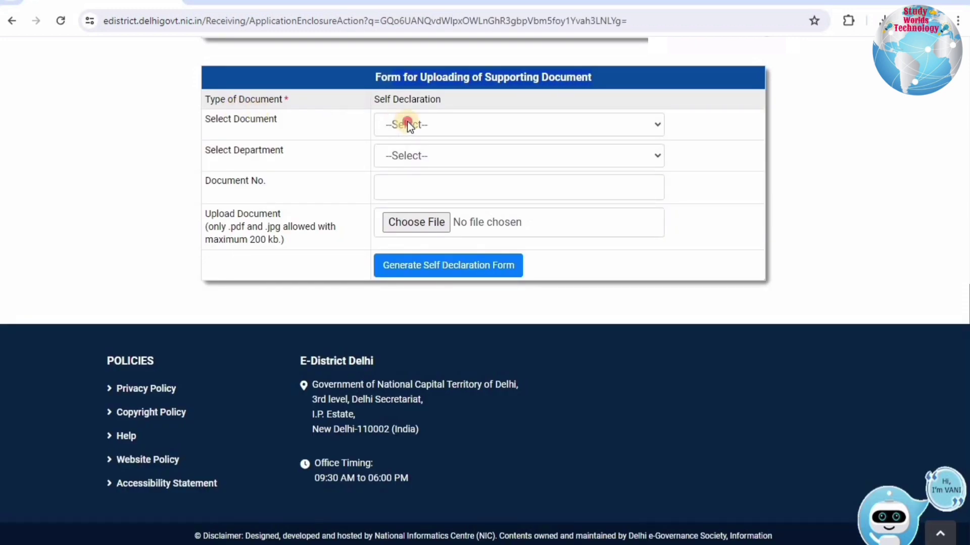
left_click(407, 124)
left_click(396, 156)
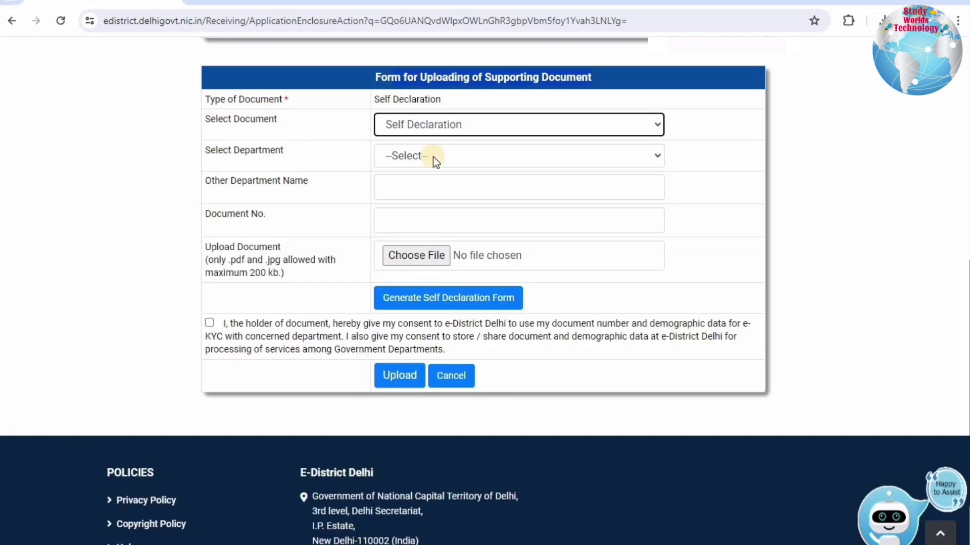
left_click(490, 157)
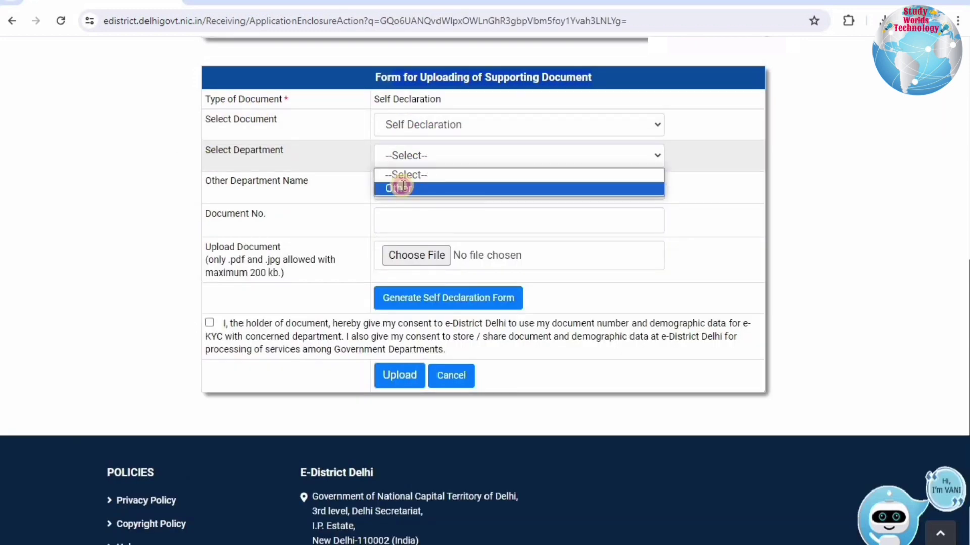
left_click(449, 187)
left_click(451, 187)
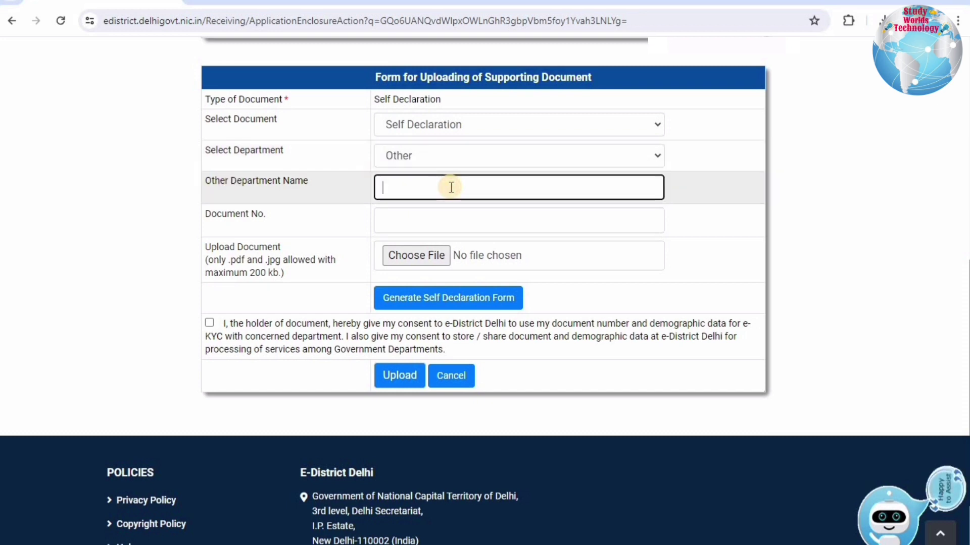
type("self")
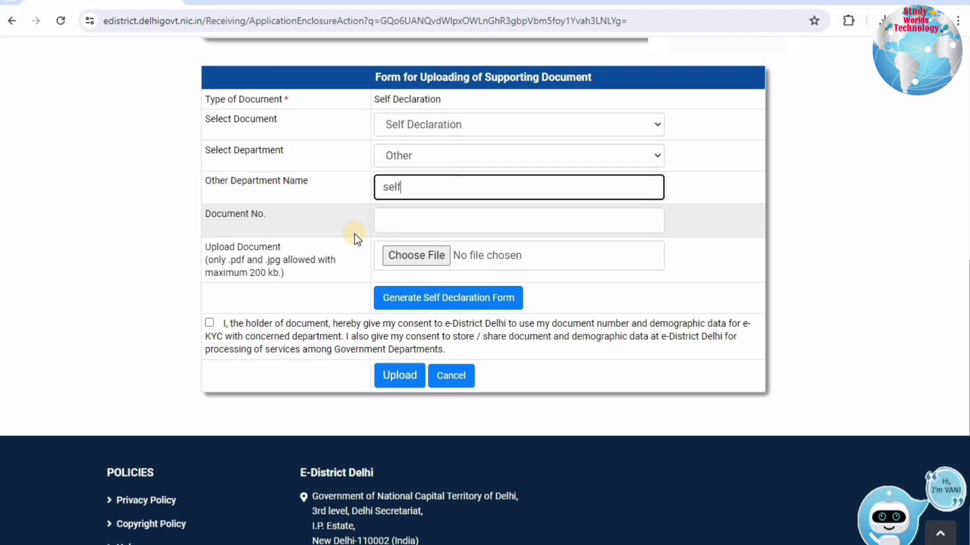
left_click_drag(221, 260, 279, 274)
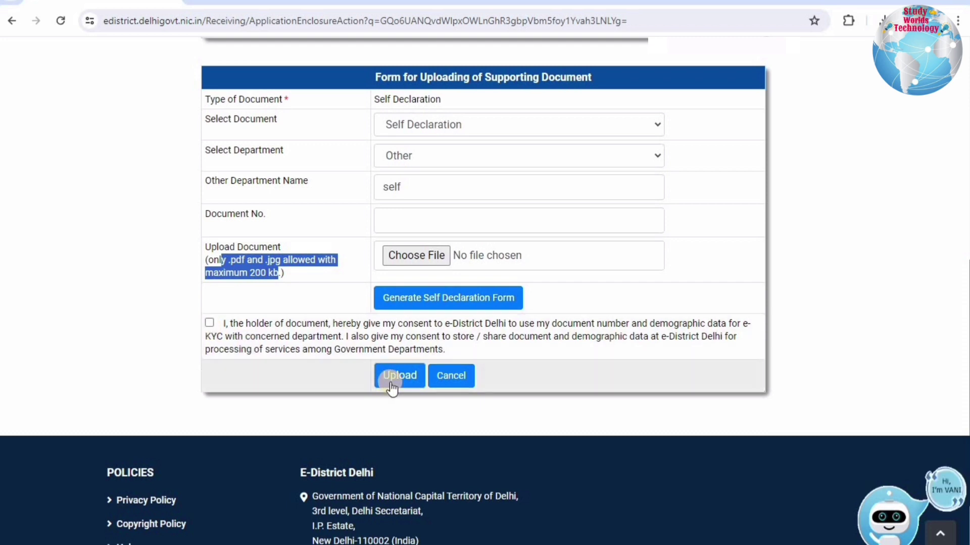
left_click(14, 22)
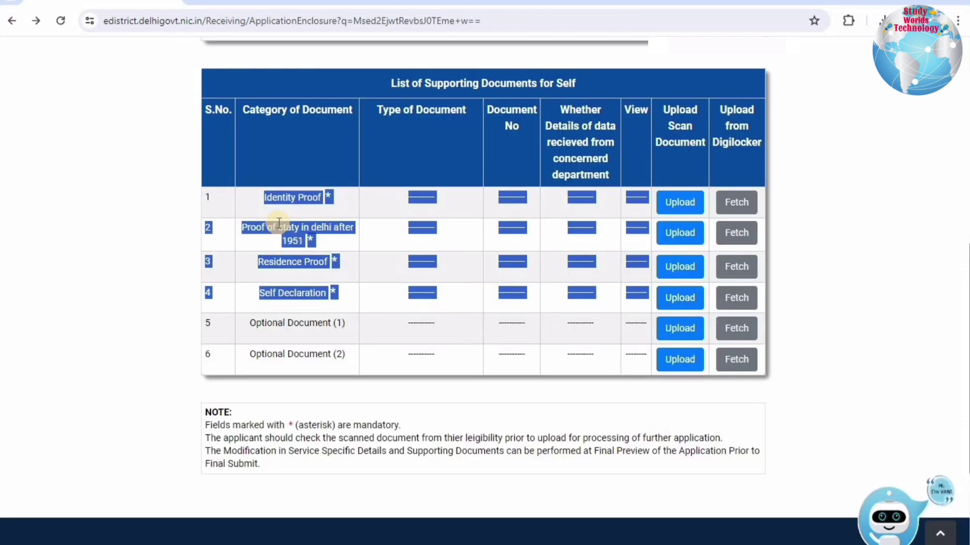
left_click(505, 204)
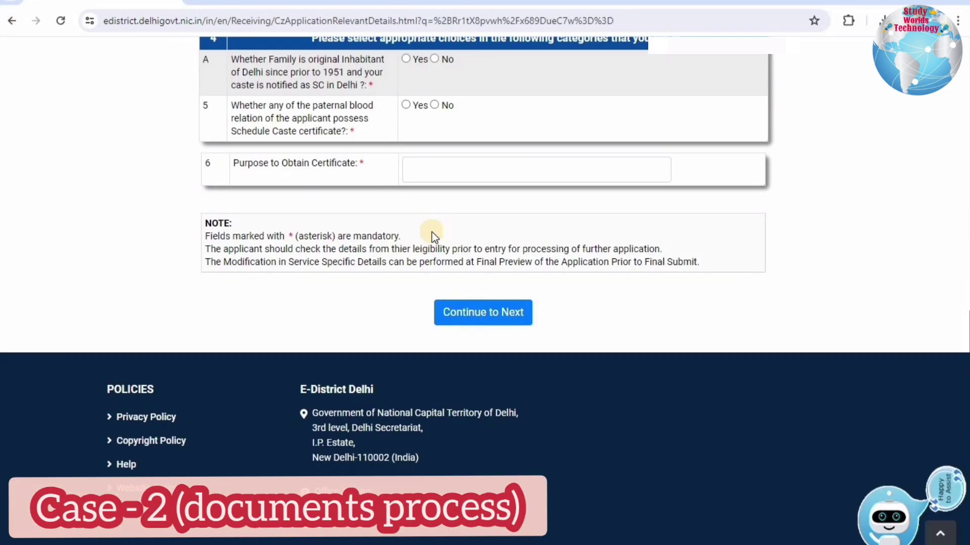
Answer No to original Delhi inhabitant, Yes to migrating after 1951, from Uttar Pradesh.
scroll(432, 232, "up", 2)
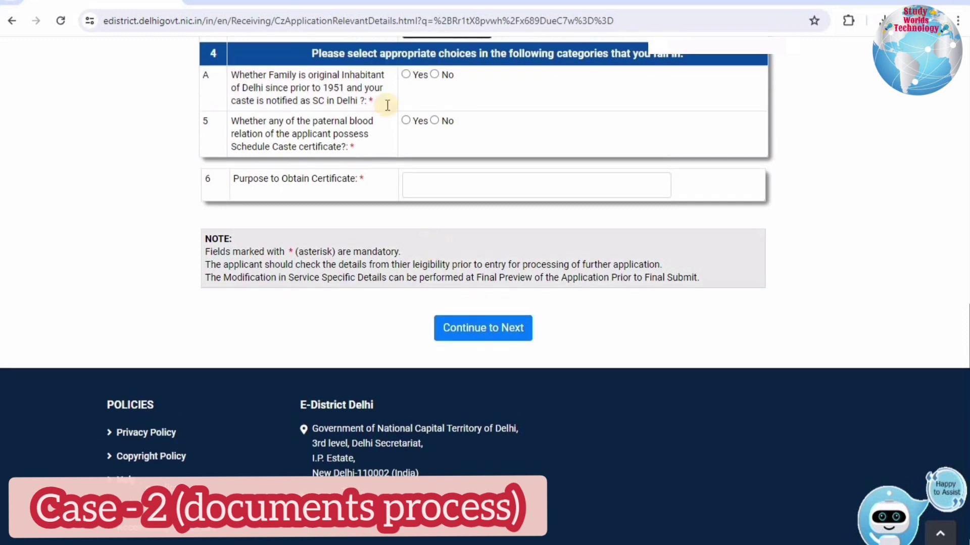
left_click(336, 106)
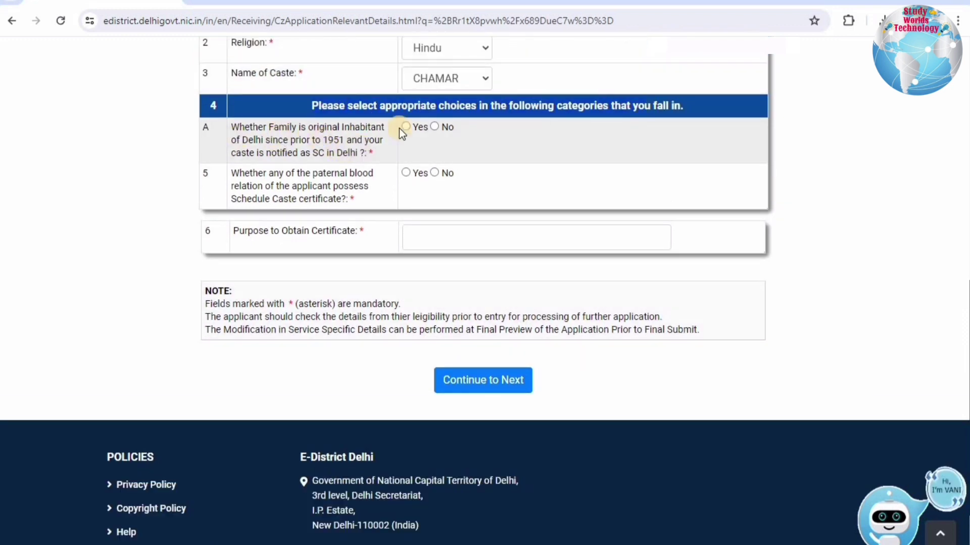
left_click(435, 127)
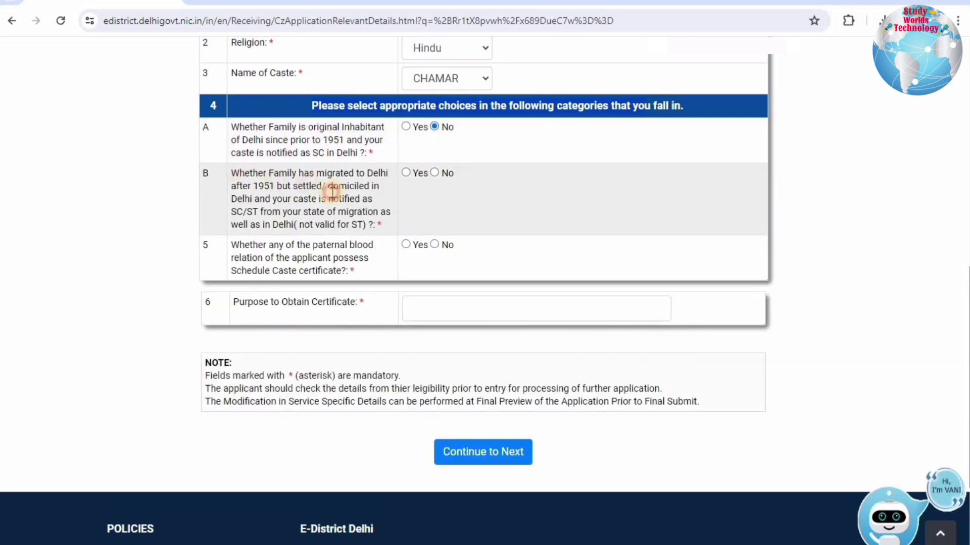
left_click_drag(332, 190, 367, 228)
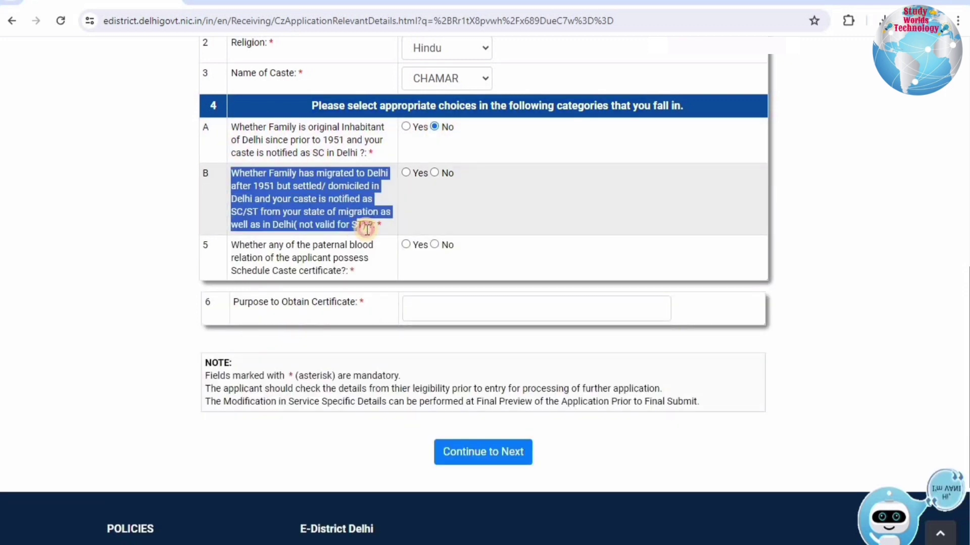
left_click(404, 173)
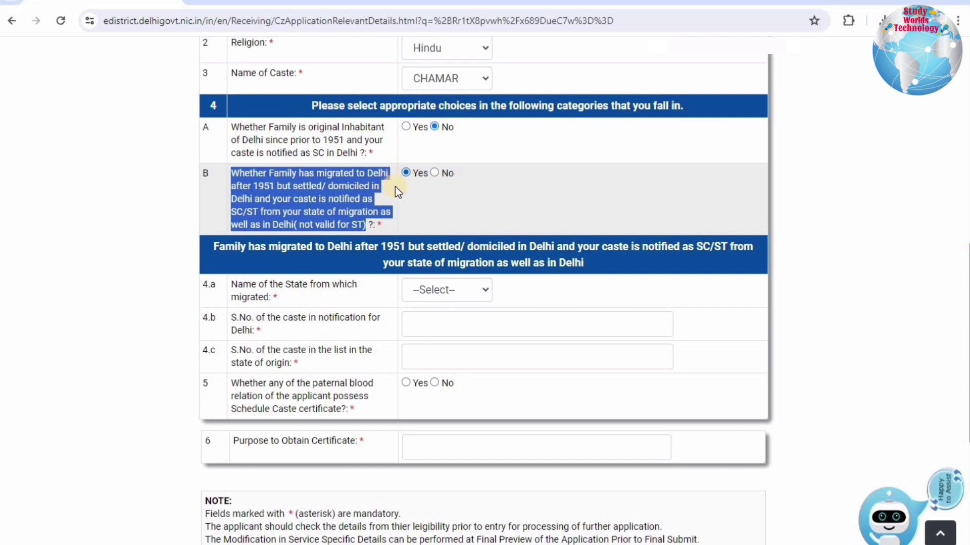
left_click(457, 289)
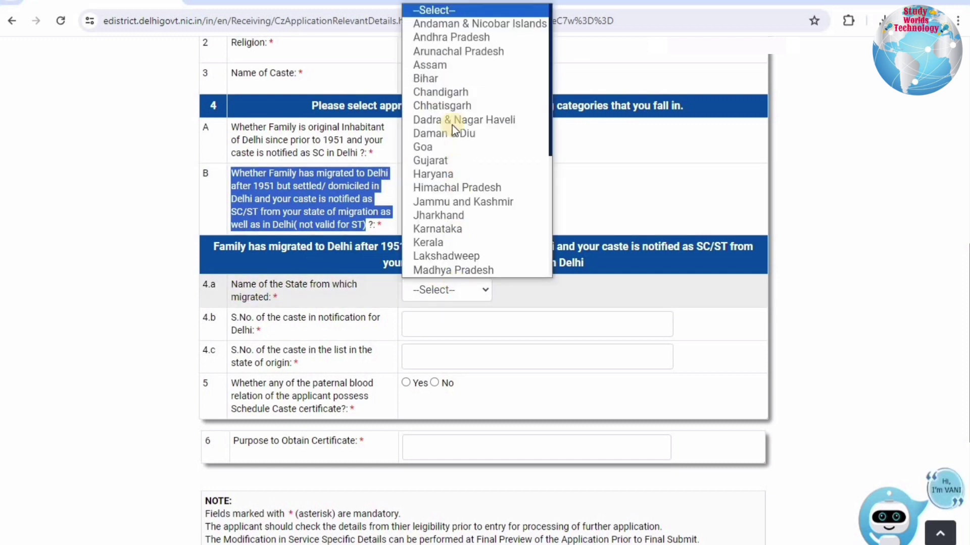
scroll(425, 255, "down", 5)
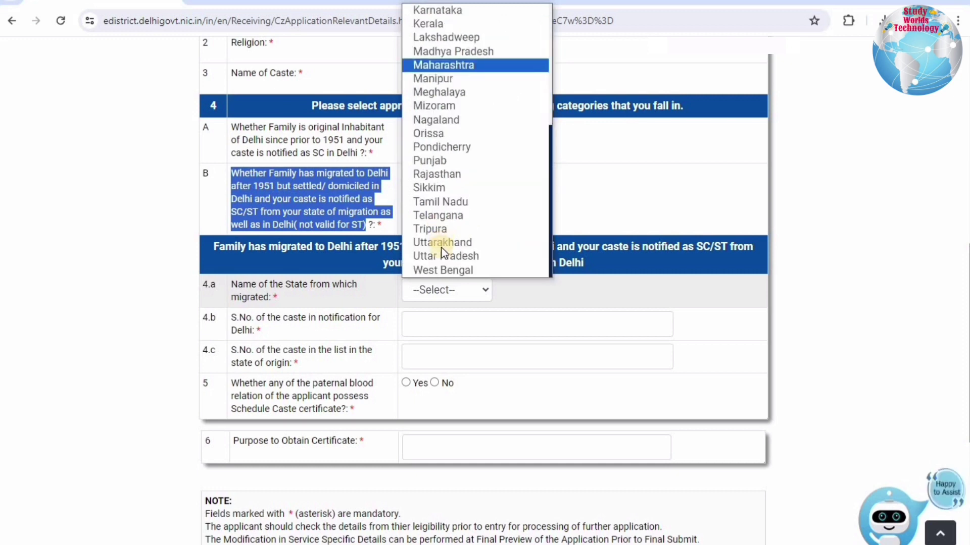
left_click(439, 256)
Enter caste number 10 for Delhi and 25 for the state of origin.
left_click(450, 324)
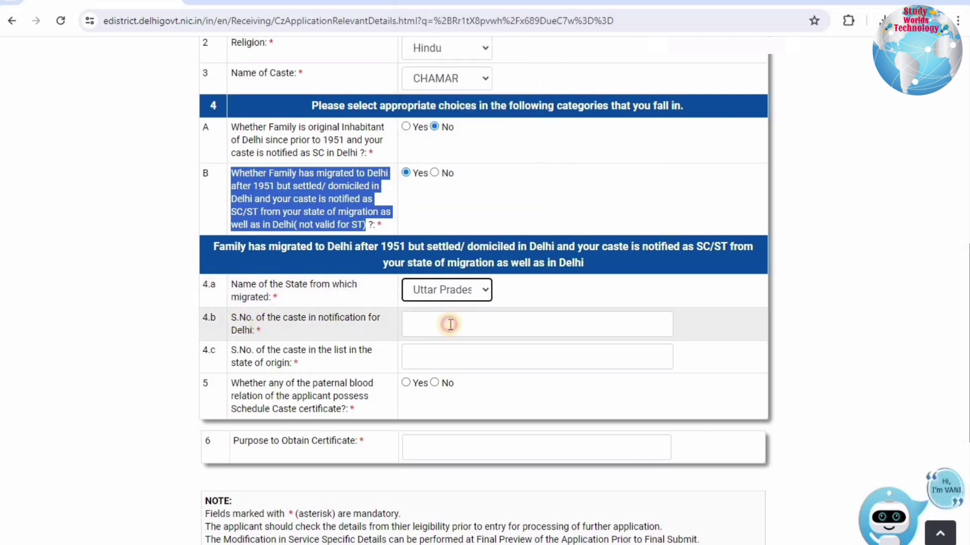
type("25")
key("BackSpace")
key("BackSpace")
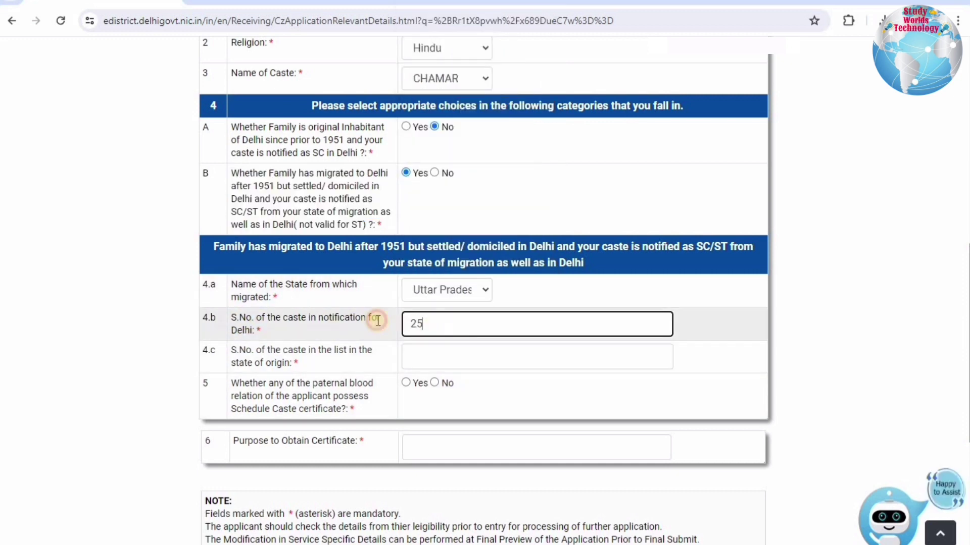
type("10")
left_click(414, 354)
type("25")
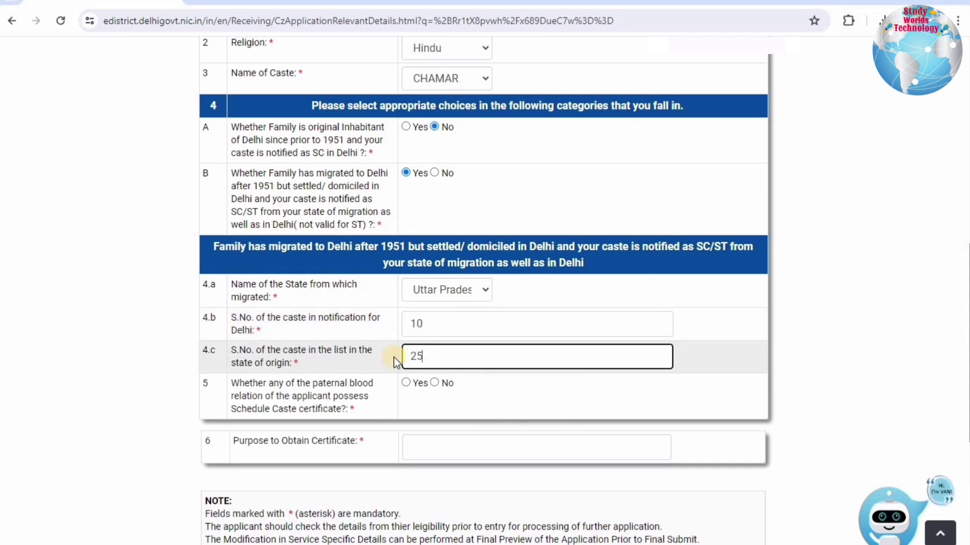
left_click(818, 359)
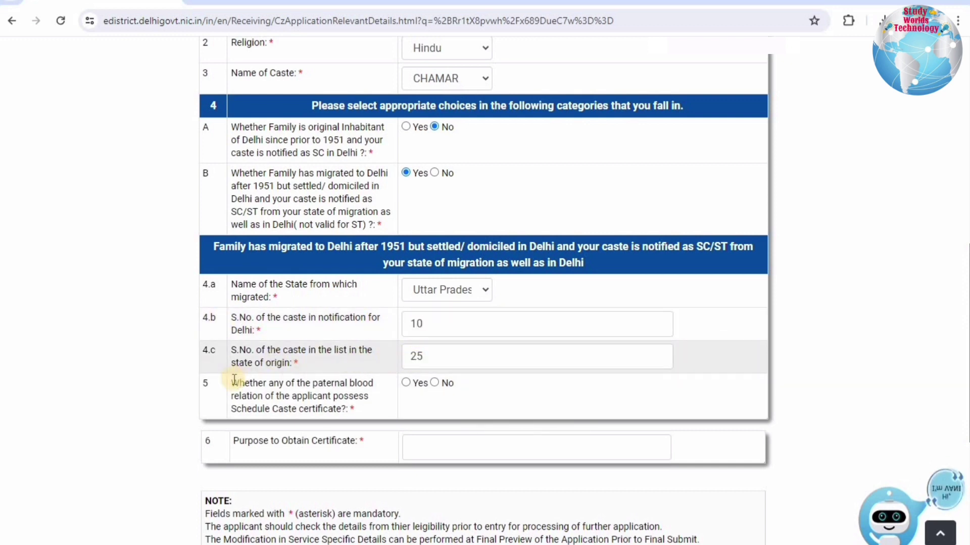
Answer No to both the paternal relative and mother holding a caste certificate.
left_click_drag(246, 396, 336, 409)
left_click(406, 382)
scroll(441, 182, "down", 4)
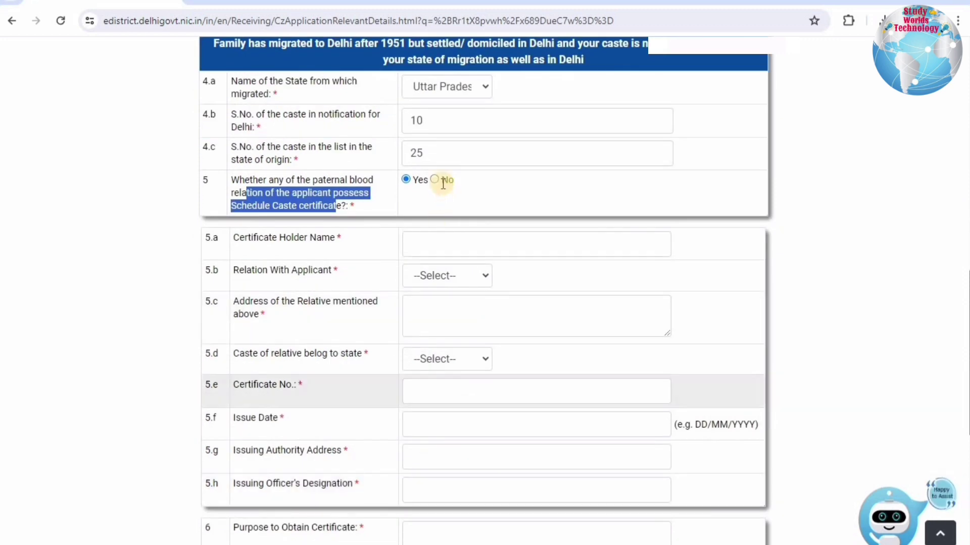
left_click(434, 180)
left_click(435, 238)
left_click(439, 315)
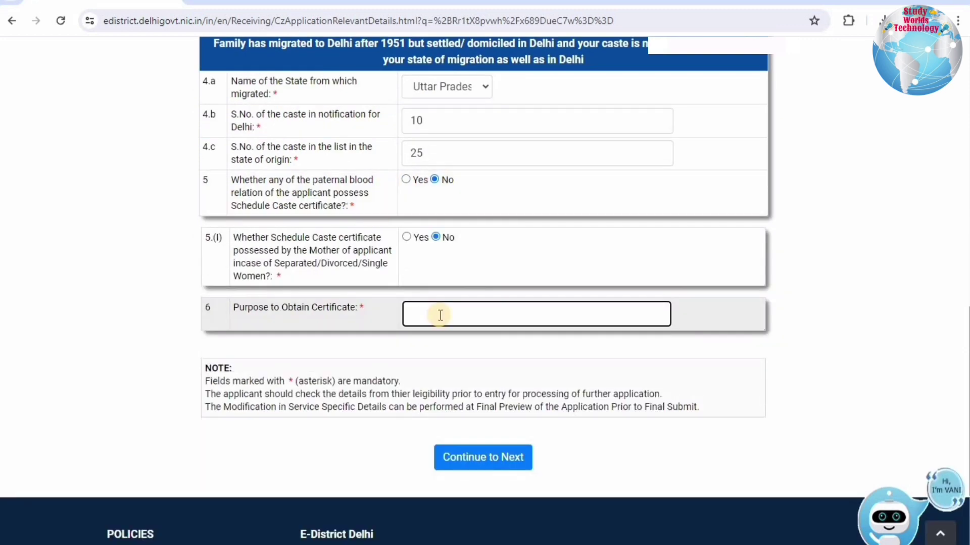
Enter purpose STUDY, continue, and review the Identity Proof and Residence Proof categories.
type("STUDY")
left_click(490, 455)
left_click_drag(263, 196, 347, 199)
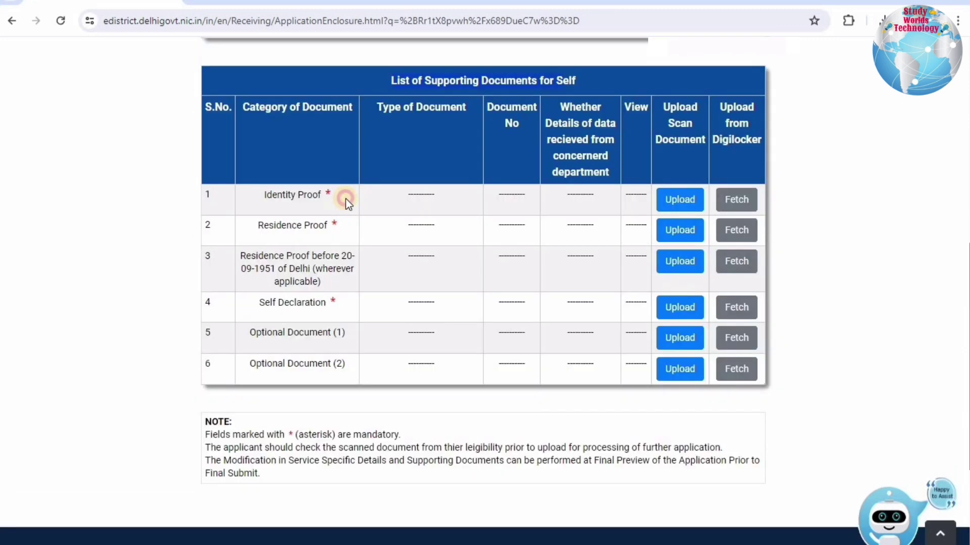
left_click_drag(263, 227, 334, 228)
left_click_drag(265, 188, 331, 227)
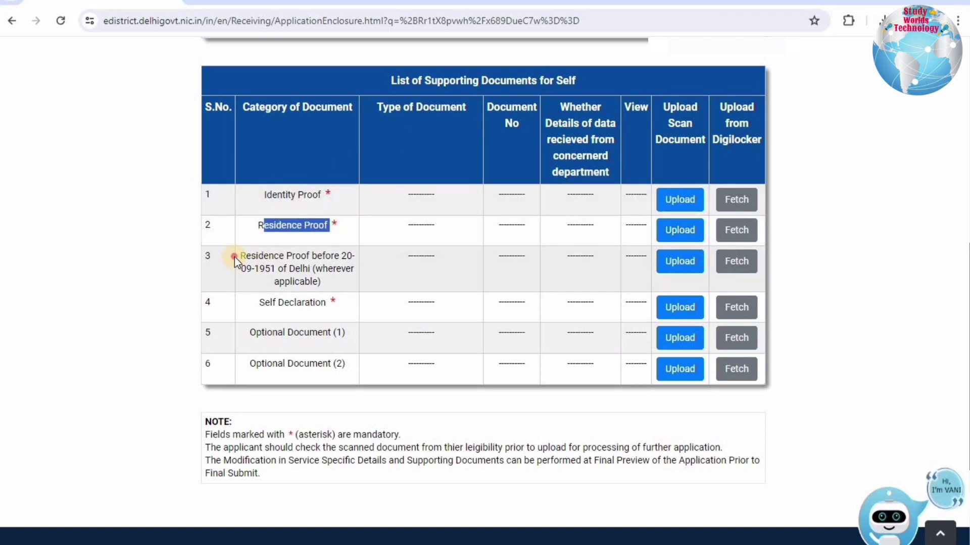
left_click_drag(240, 257, 341, 257)
left_click_drag(279, 270, 335, 283)
Examine the pre-1951 Delhi residence proof category in row 3 and open its upload form.
left_click(260, 254)
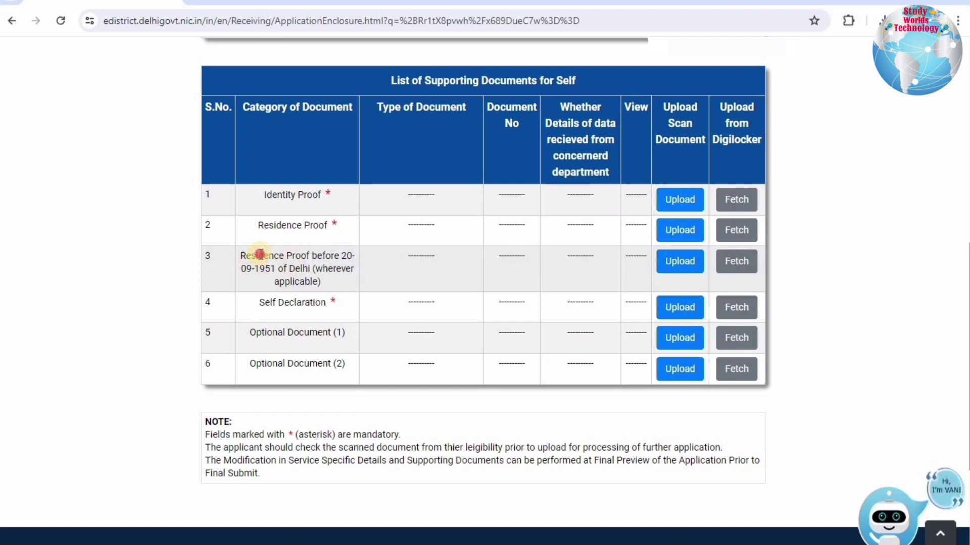
left_click_drag(260, 254, 331, 285)
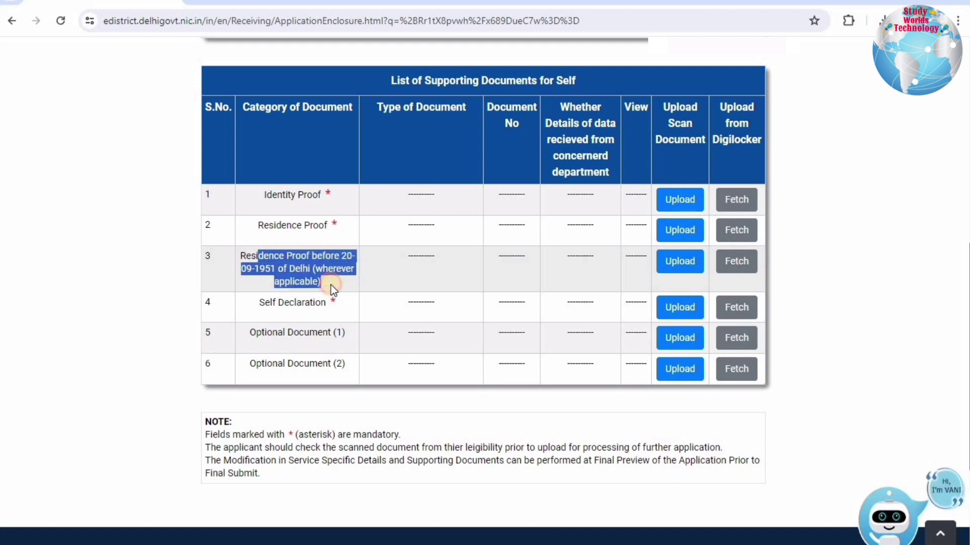
left_click(331, 285)
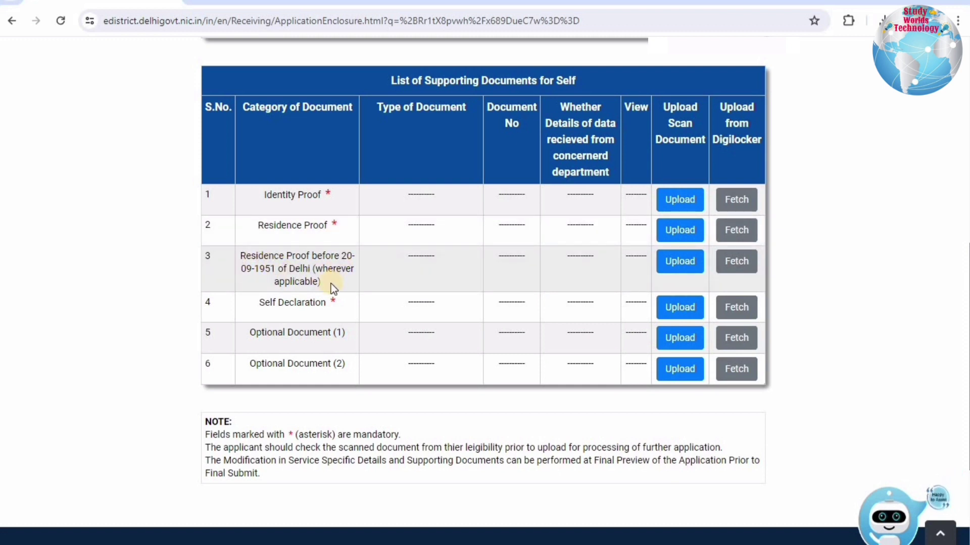
left_click_drag(331, 284, 243, 258)
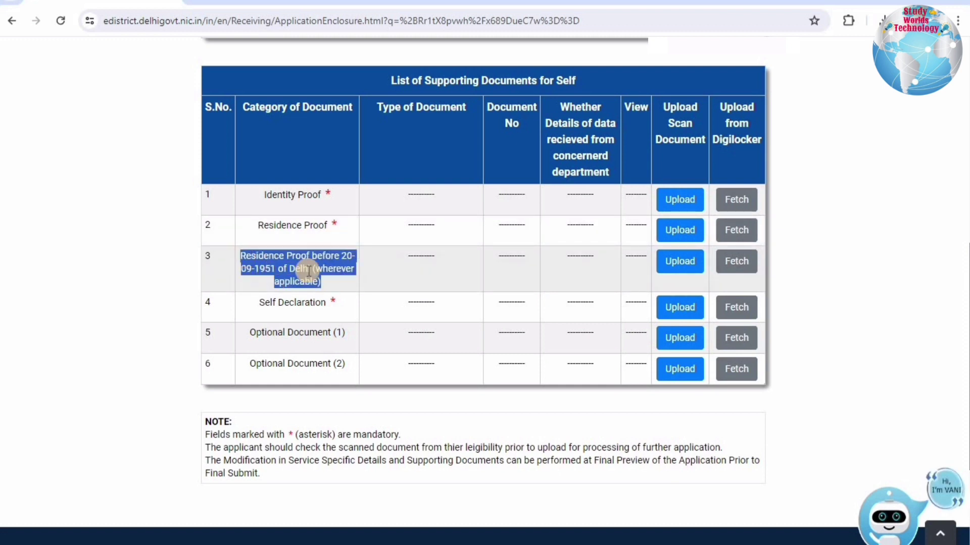
left_click(317, 272)
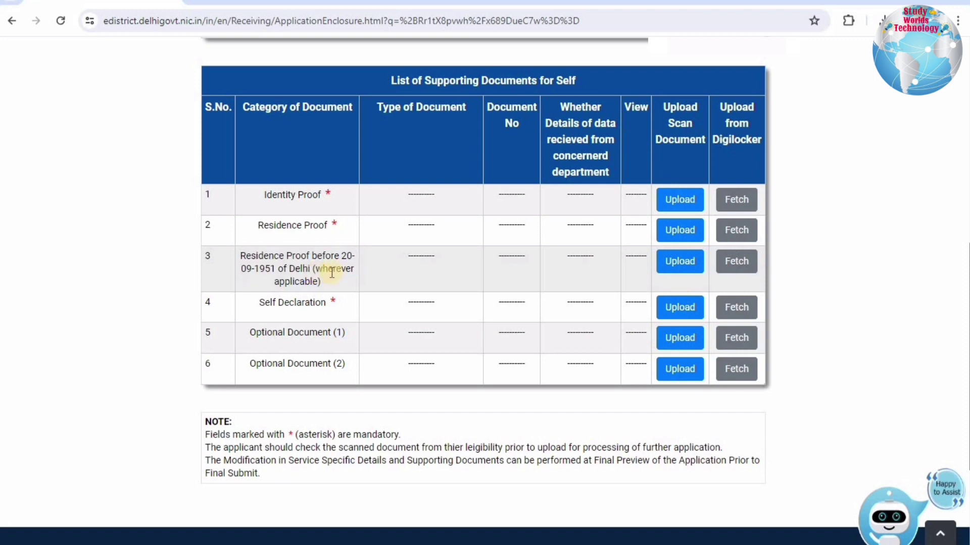
left_click(669, 264)
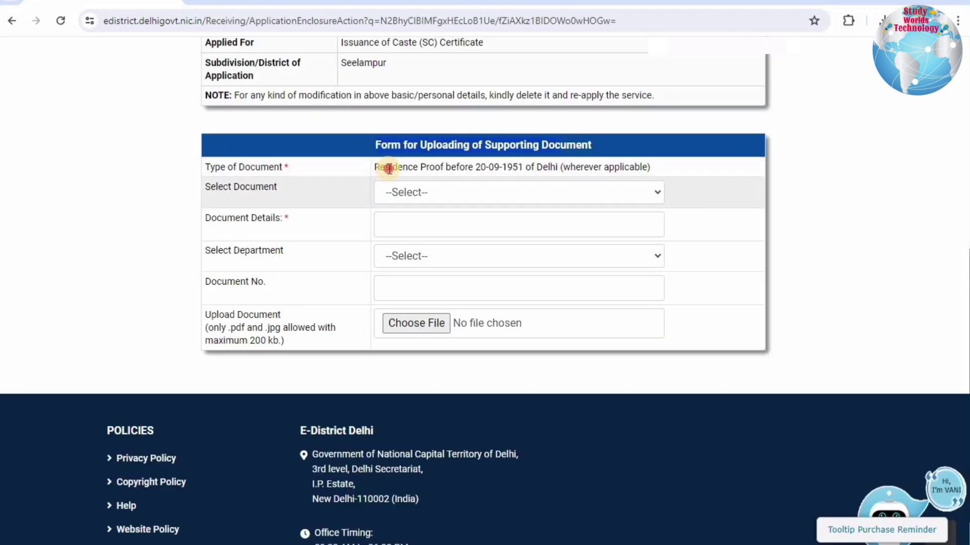
left_click_drag(390, 167, 518, 167)
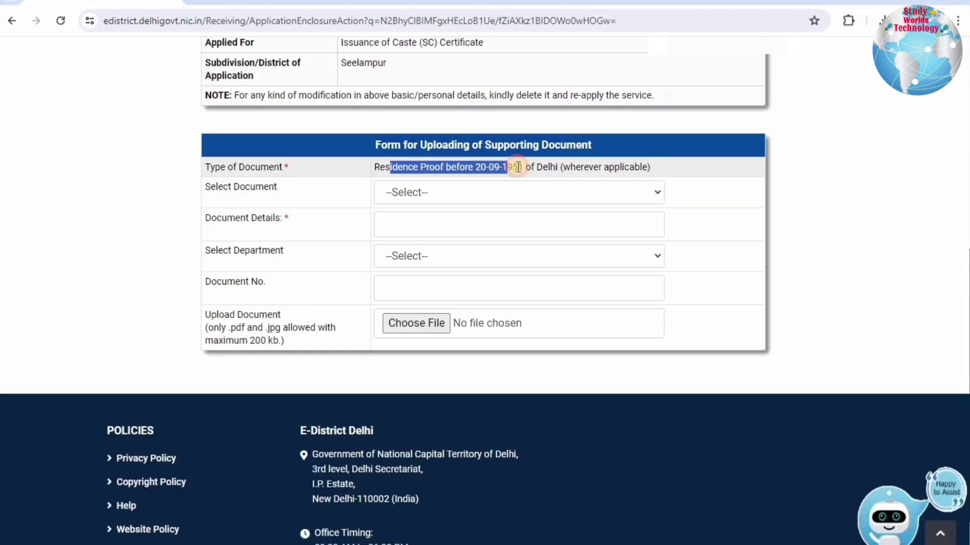
Choose proof of residence before 20-09-1951 with department Other, checking the Document Details and Document No. fields.
left_click(415, 192)
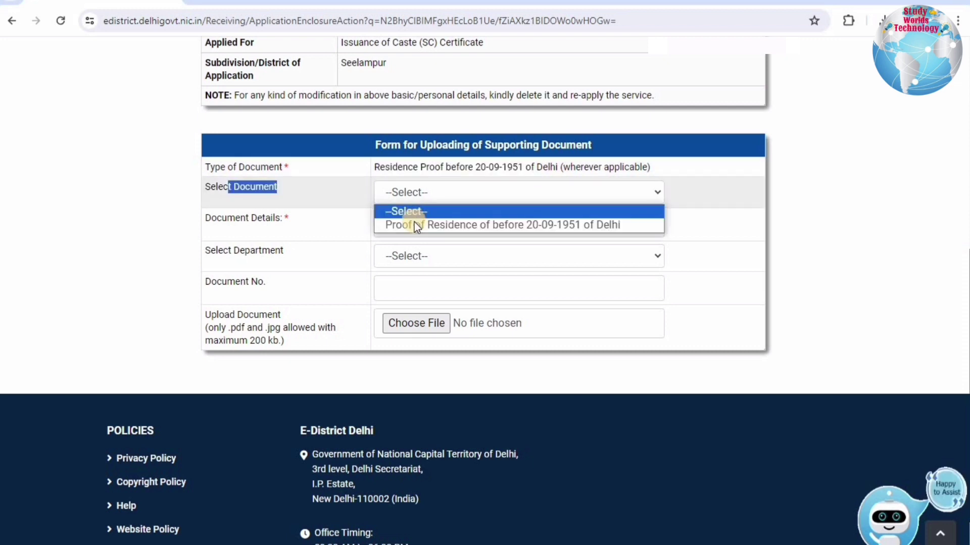
left_click(416, 225)
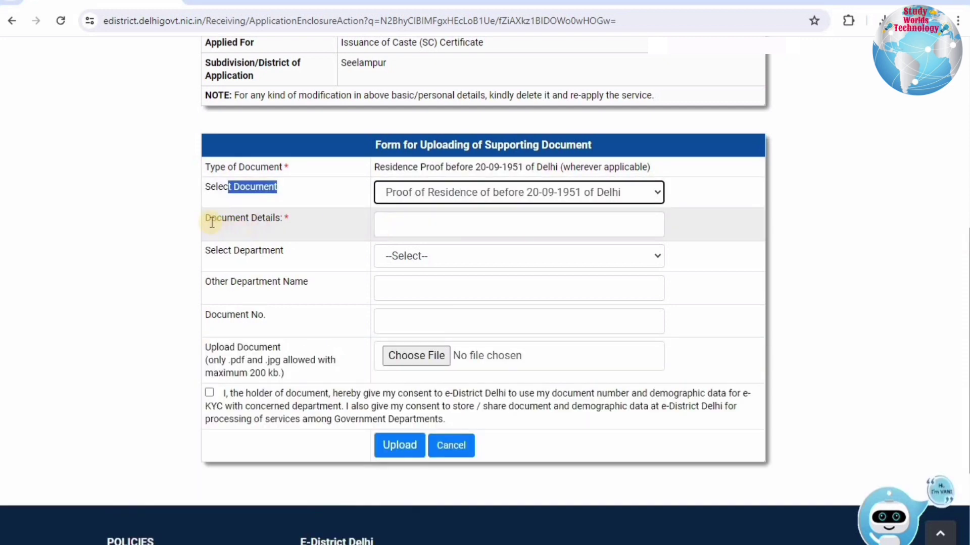
left_click(387, 219)
left_click_drag(387, 219, 394, 219)
left_click(393, 219)
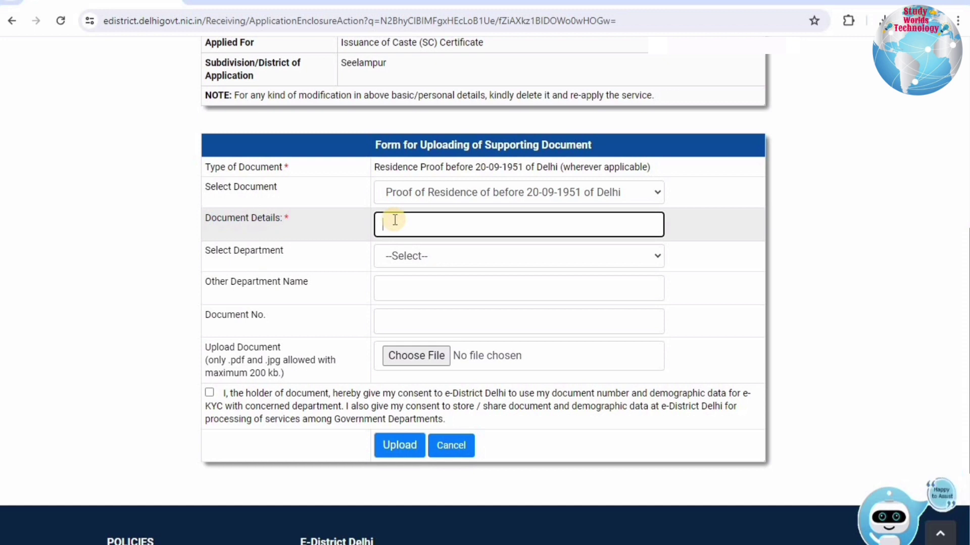
left_click(414, 262)
left_click(398, 290)
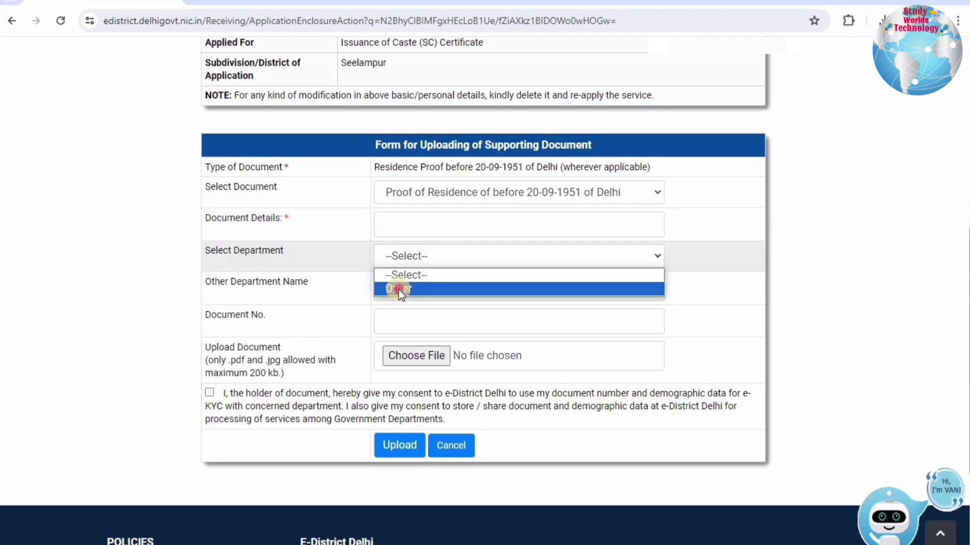
left_click_drag(202, 283, 311, 281)
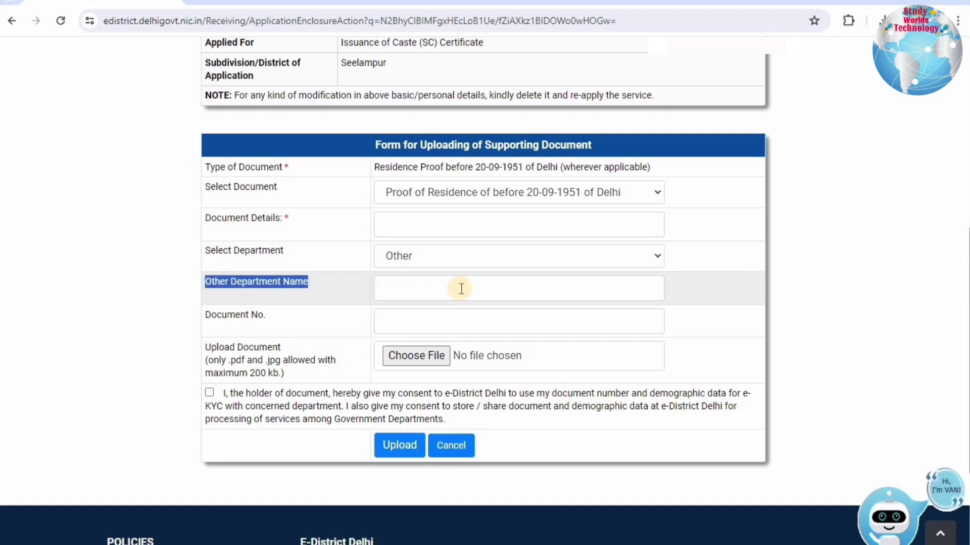
left_click_drag(203, 315, 399, 316)
left_click(400, 317)
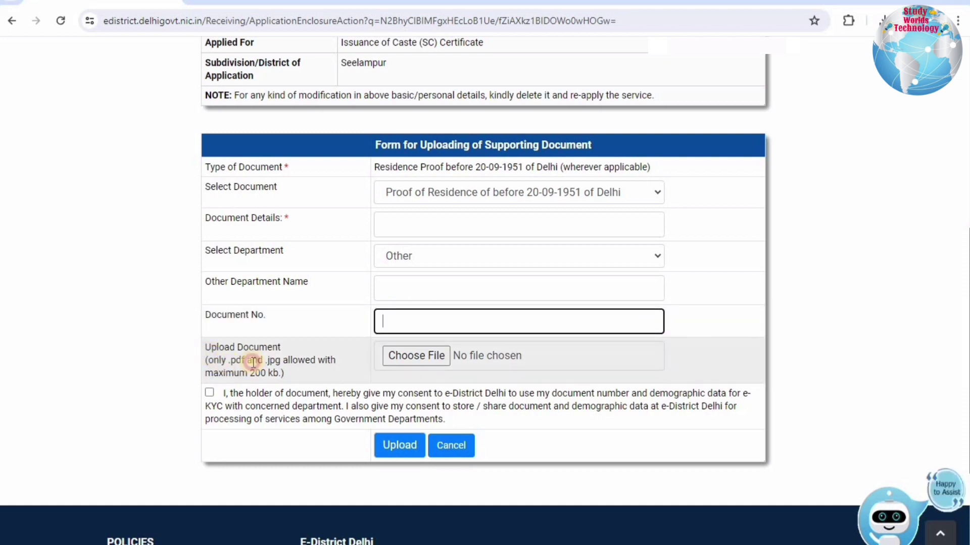
Attempt the upload, dismiss the Please Fill All Details warning, and go back.
left_click(275, 372)
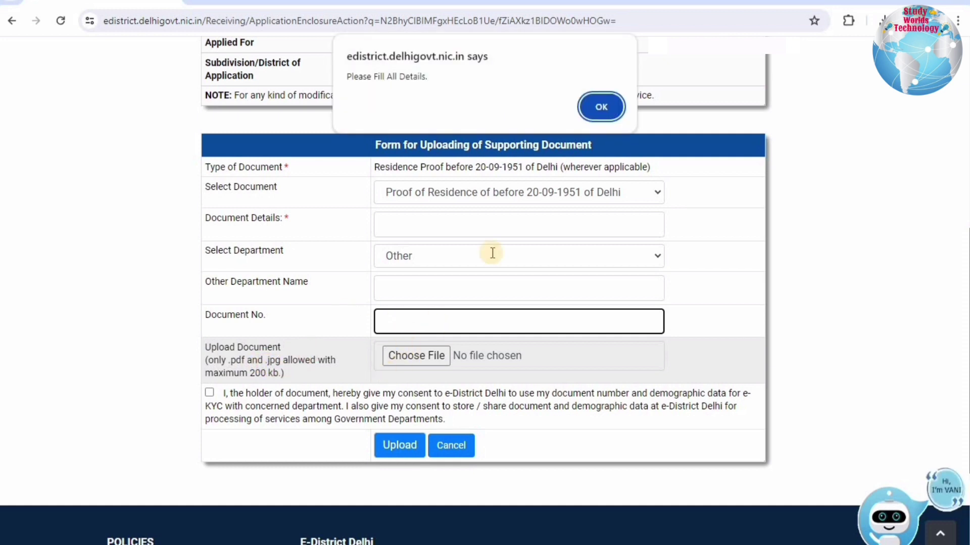
key("Return")
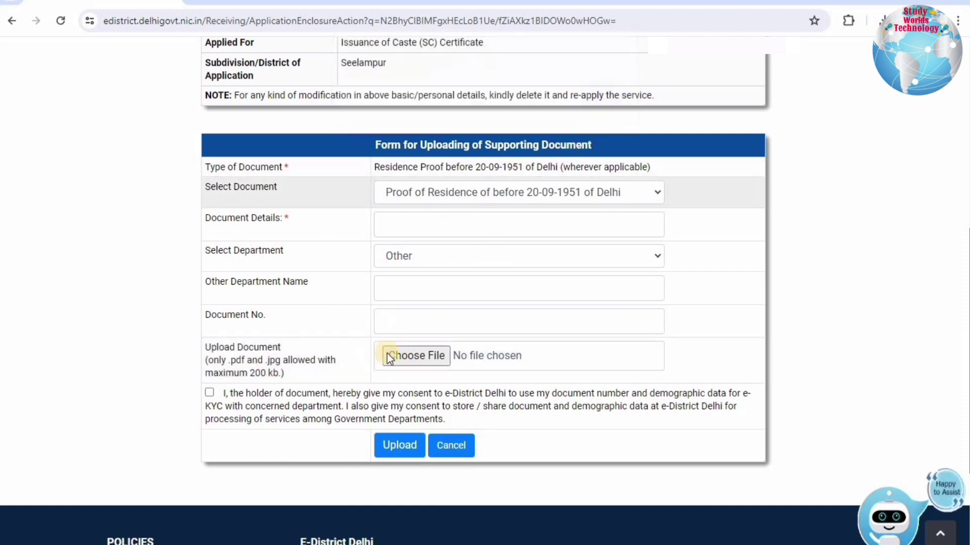
left_click(210, 393)
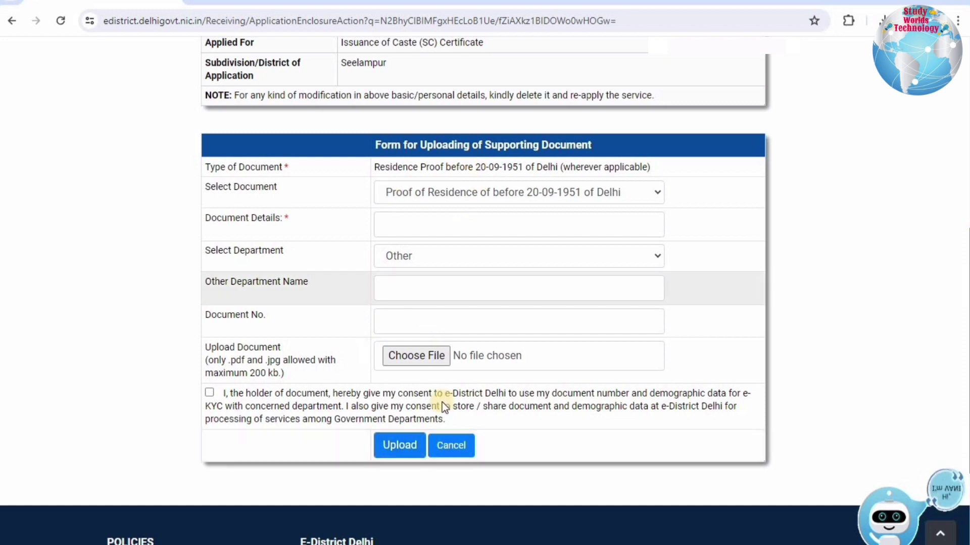
left_click(14, 23)
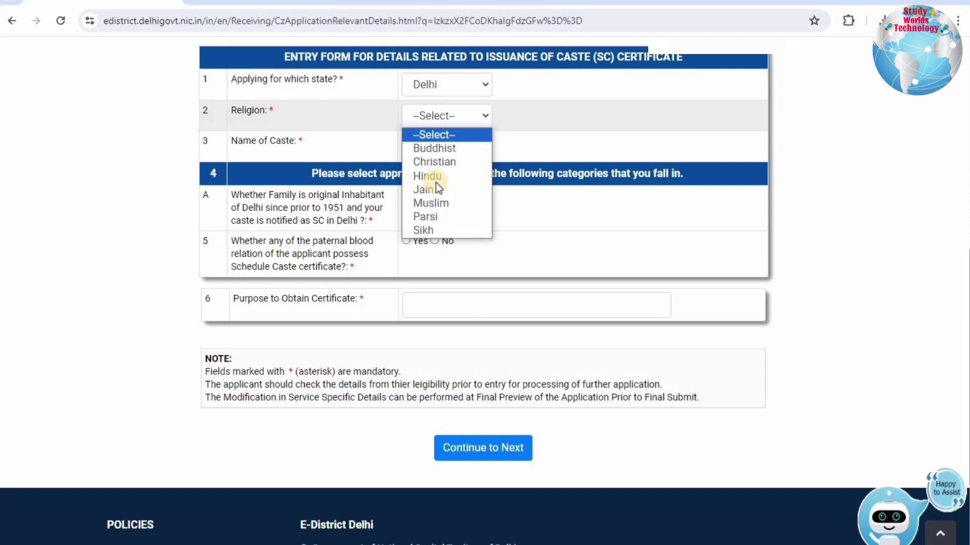
Set religion Hindu and caste CHAMAR, and answer No to original inhabitant since 1951.
left_click(435, 181)
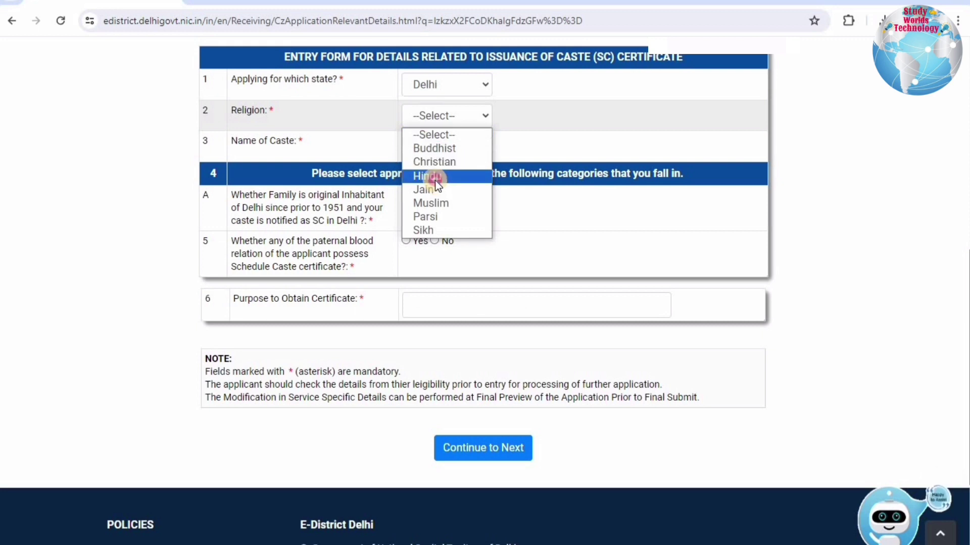
left_click(433, 174)
left_click(447, 146)
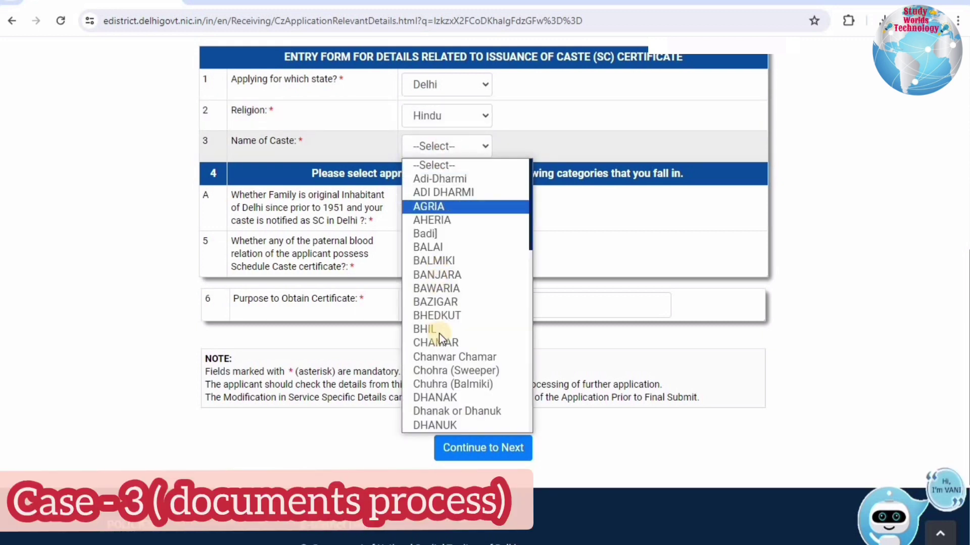
left_click(435, 341)
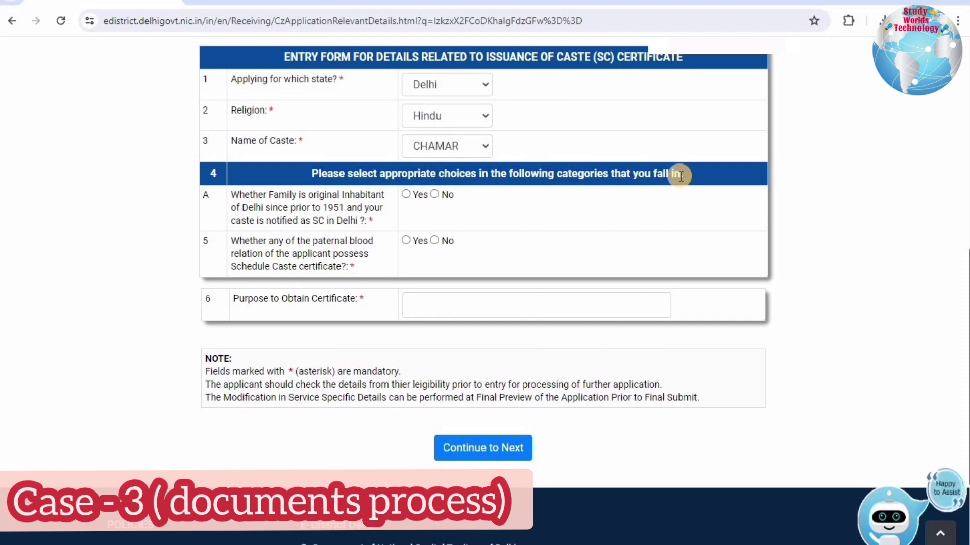
left_click_drag(231, 192, 342, 209)
left_click_drag(244, 215, 372, 226)
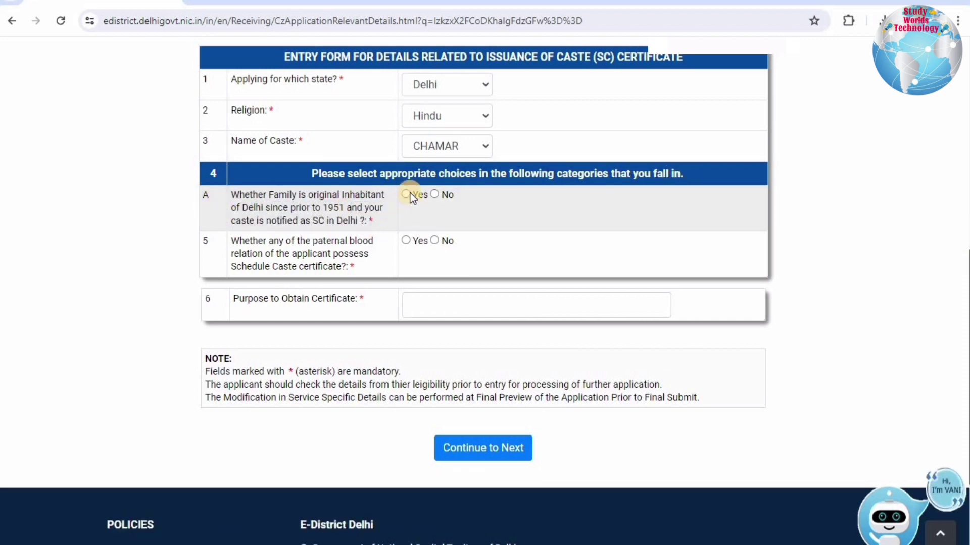
left_click(434, 195)
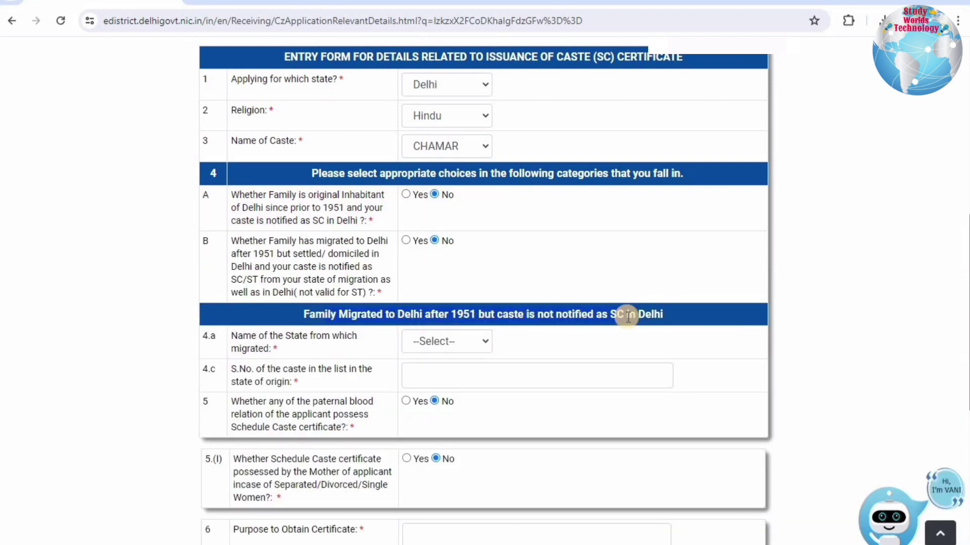
Pick Uttar Pradesh, enter caste number 25 and purpose STUDY, then continue to documents.
left_click(430, 338)
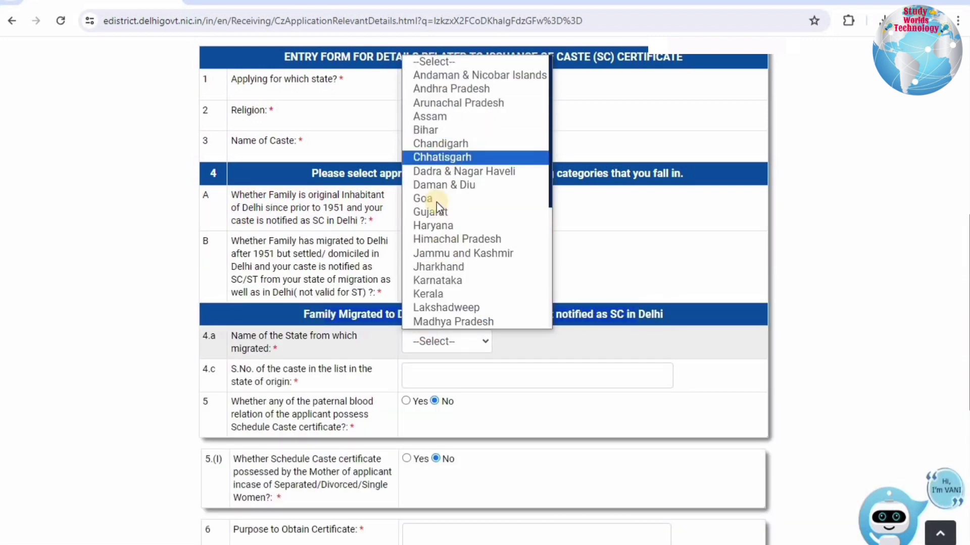
scroll(434, 298, "down", 5)
key("Return")
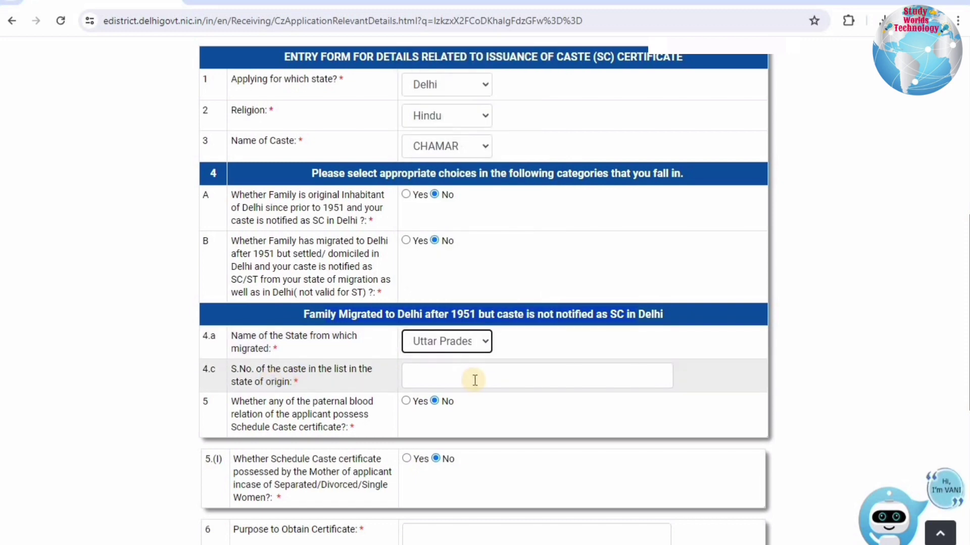
left_click(473, 379)
type("25")
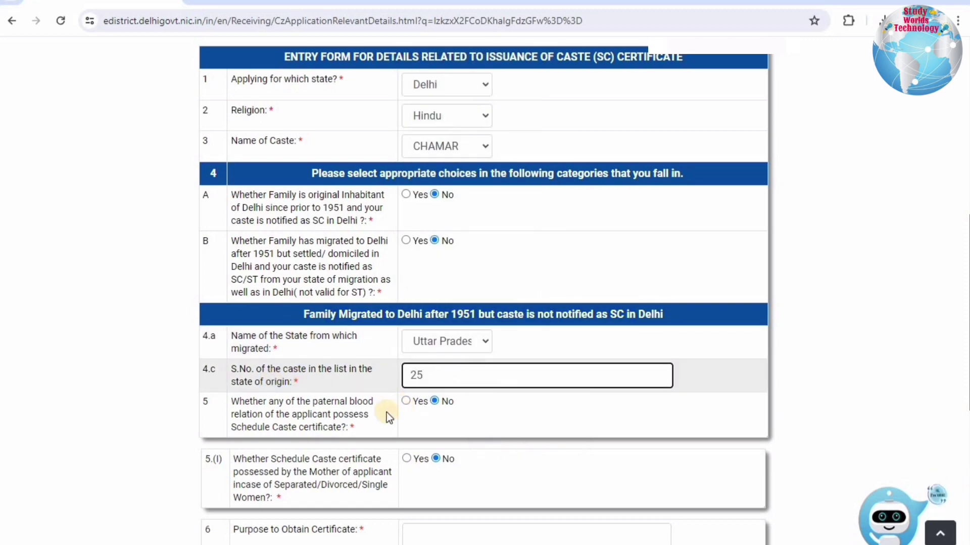
scroll(427, 399, "down", 3)
left_click(427, 398)
type("STUDY")
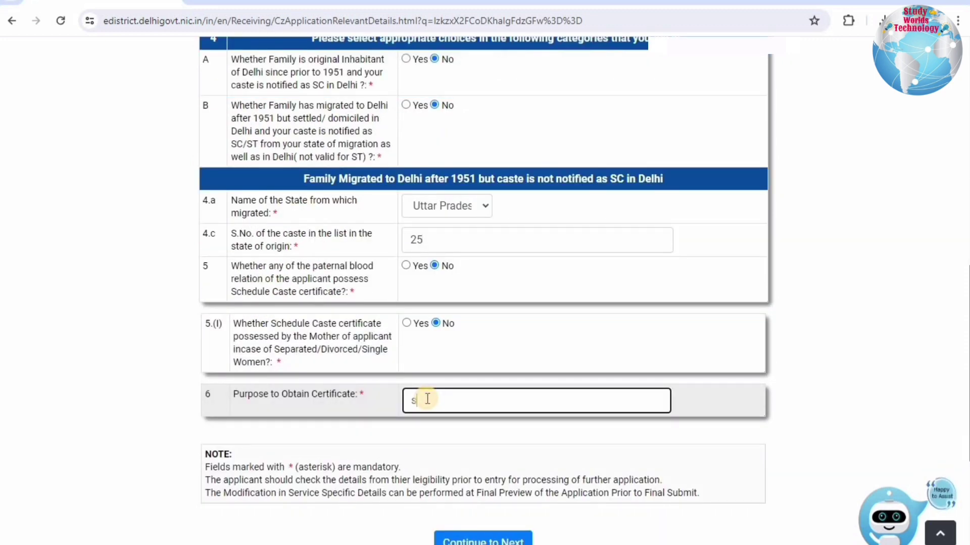
left_click(471, 539)
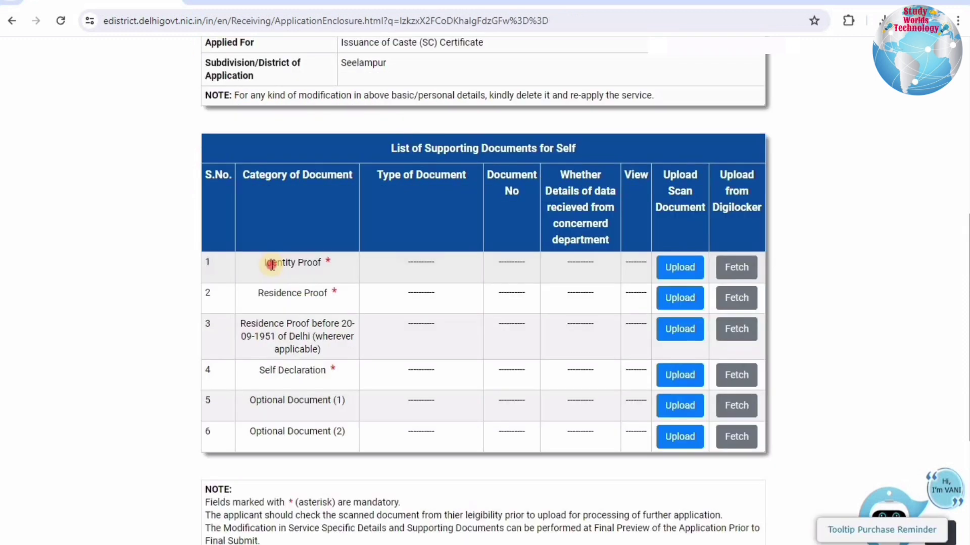
left_click_drag(272, 262, 320, 263)
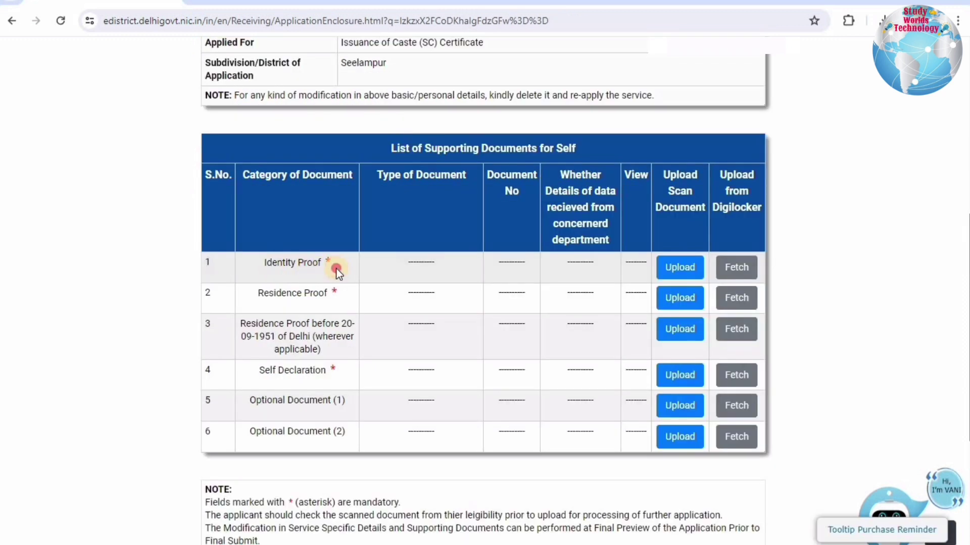
Highlight the Residence Proof and pre-1951 Delhi residence proof categories in the documents list.
left_click(329, 303)
left_click_drag(329, 302, 642, 299)
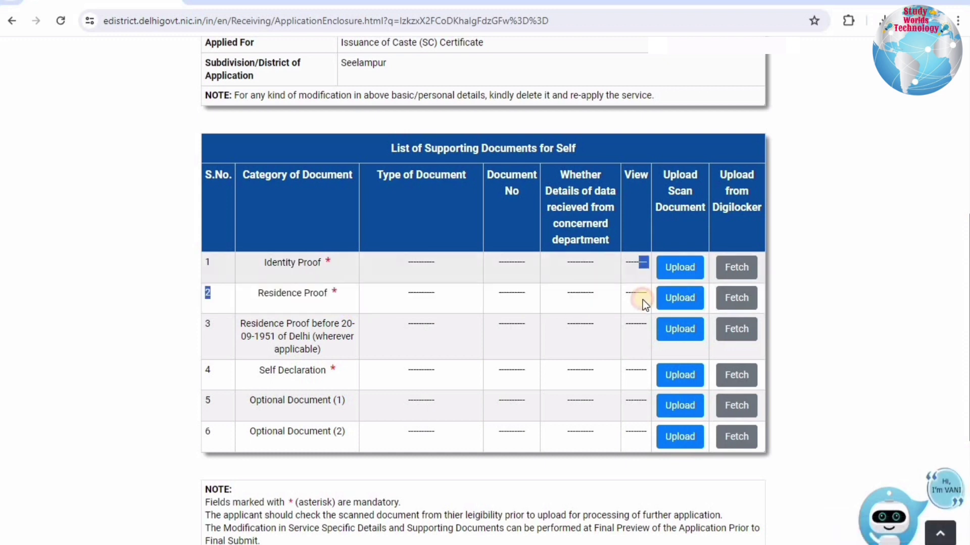
left_click_drag(508, 322, 324, 336)
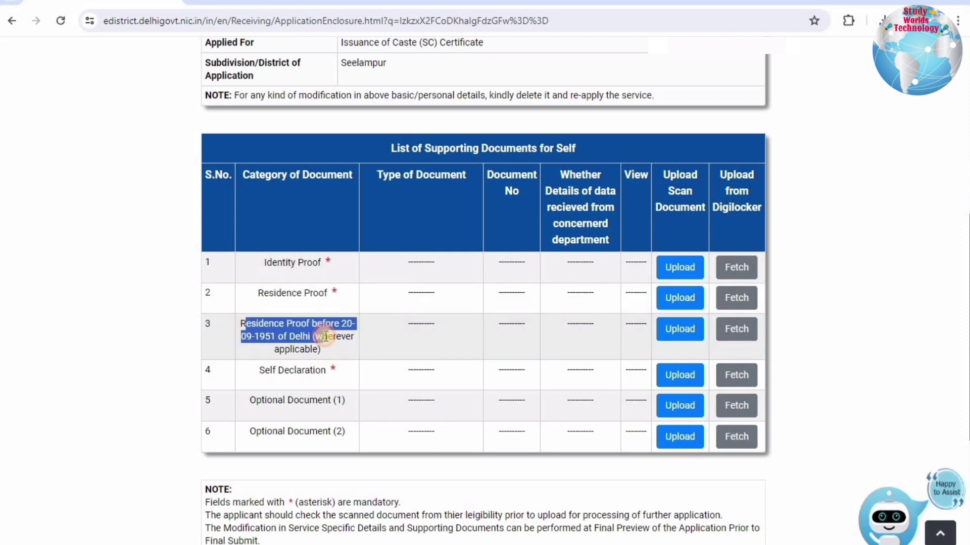
left_click(257, 323)
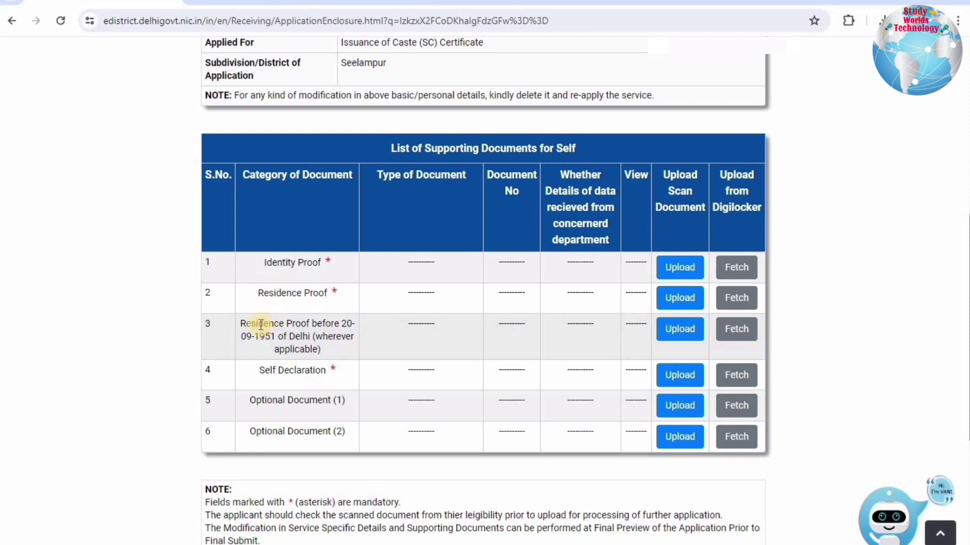
left_click(342, 323, "shift")
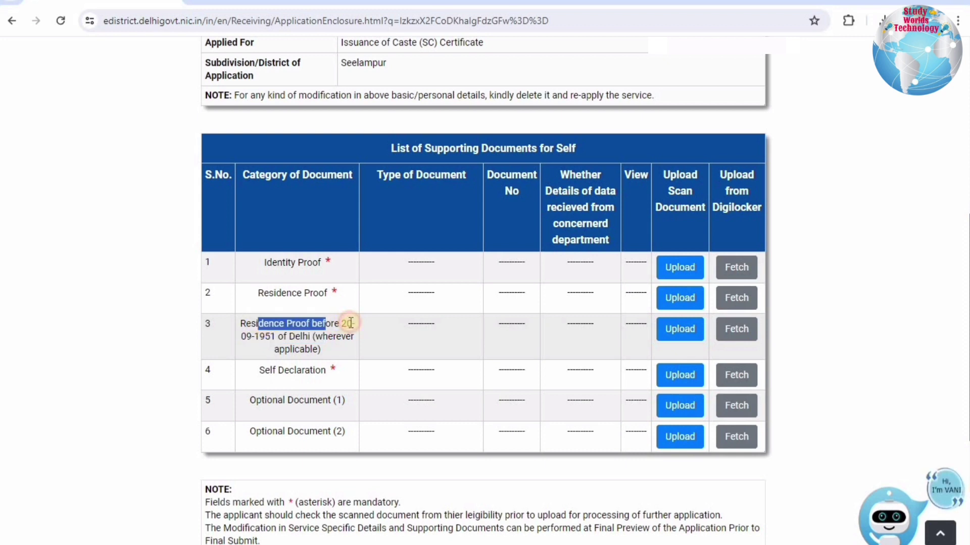
left_click(252, 334, "shift")
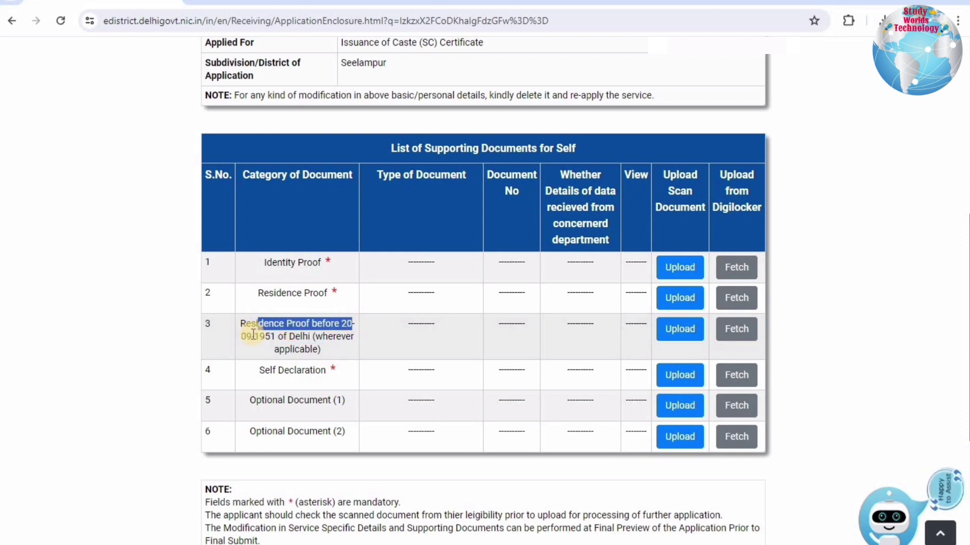
left_click_drag(252, 335, 326, 354)
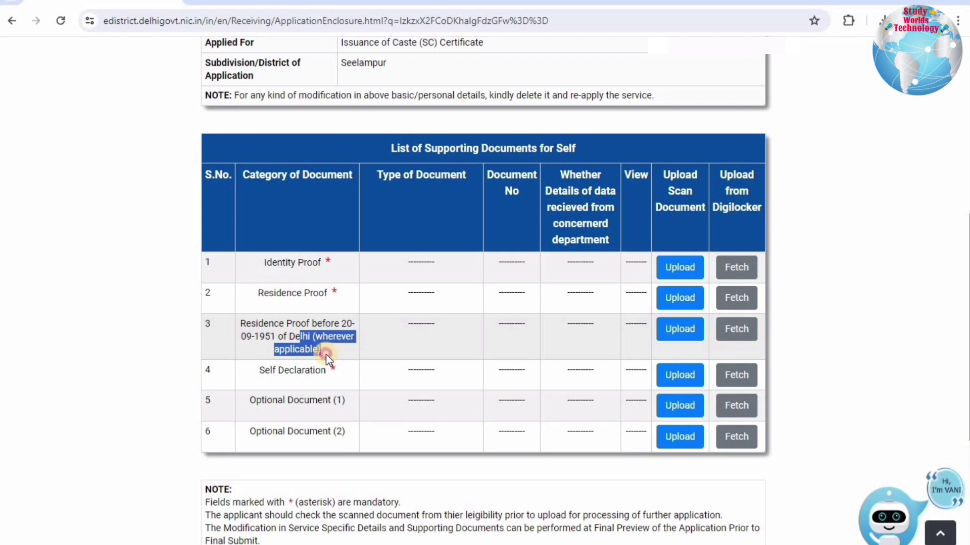
triple_click(237, 322)
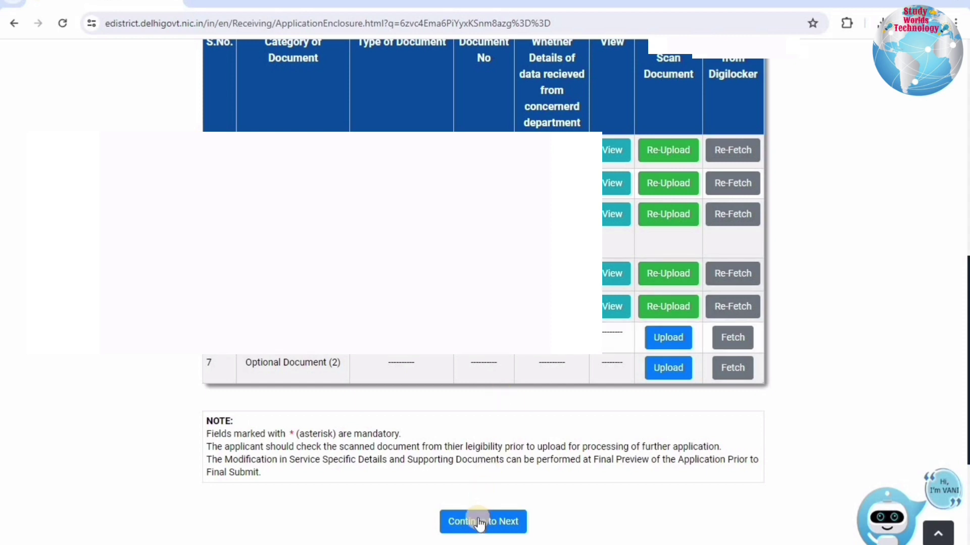
Continue from the supporting documents table to the applicant photo upload page.
left_click(477, 520)
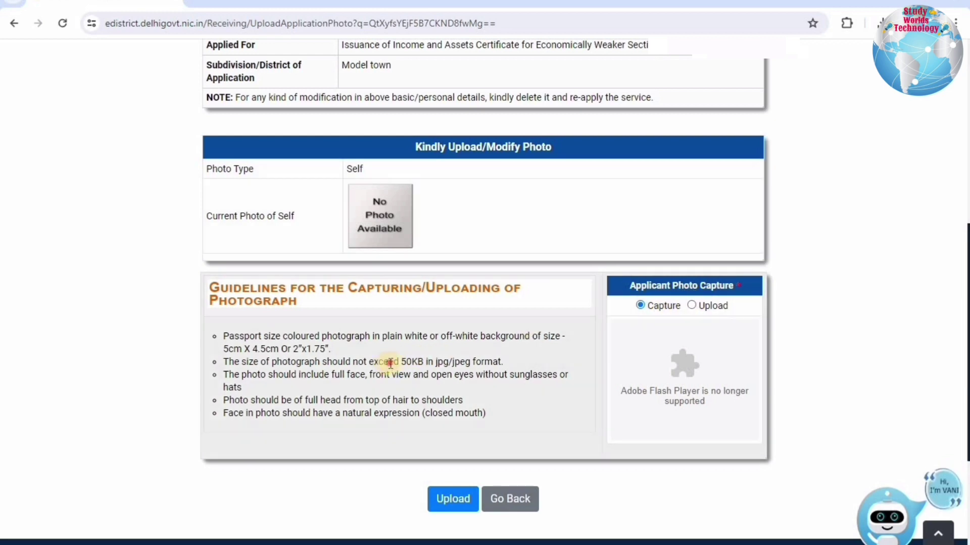
Upload the pic JPEG from Downloads as the applicant photo, then continue to Final Submit.
left_click_drag(384, 362, 484, 362)
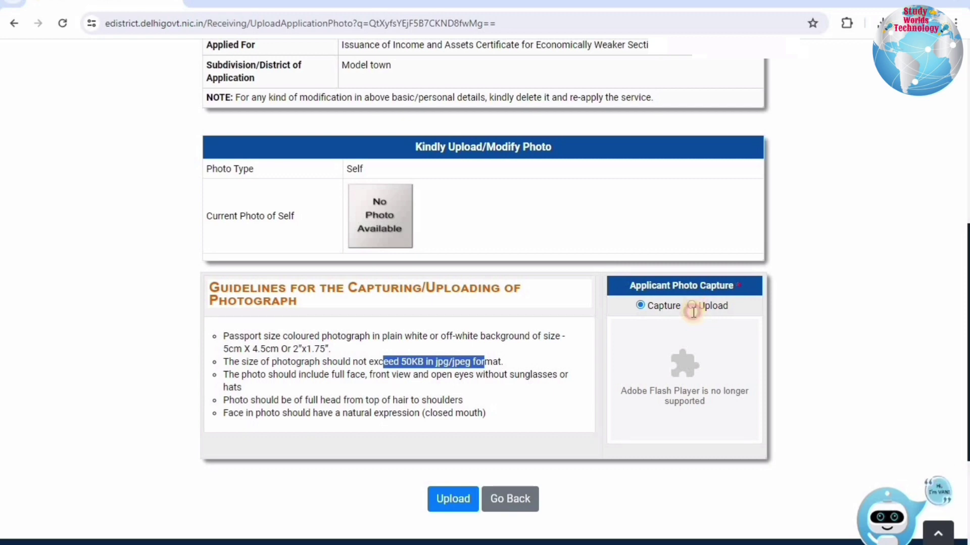
left_click(691, 306)
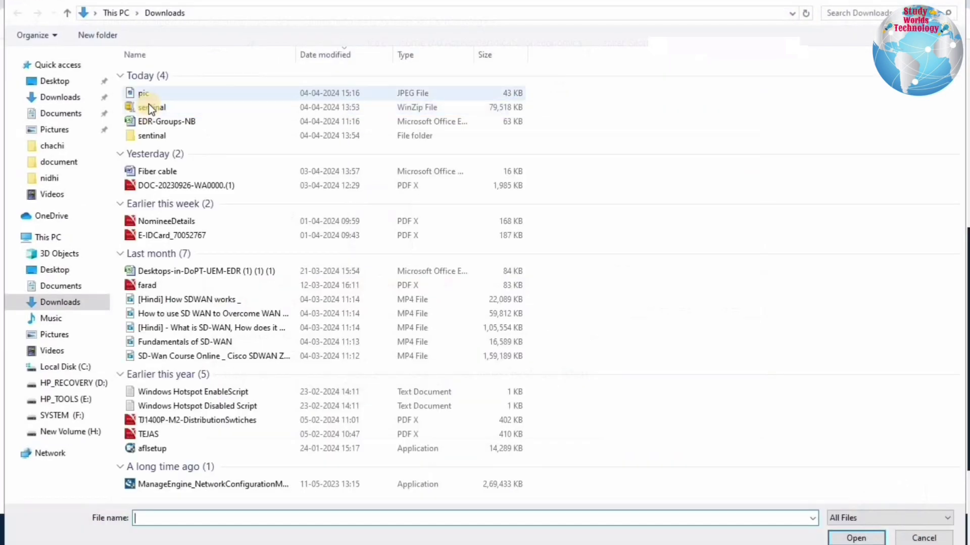
left_click(441, 477)
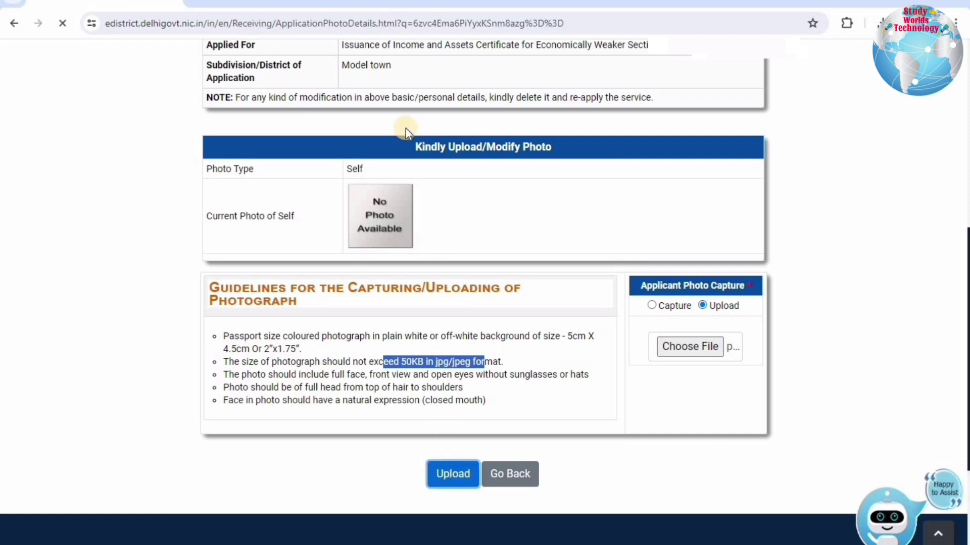
left_click(604, 109)
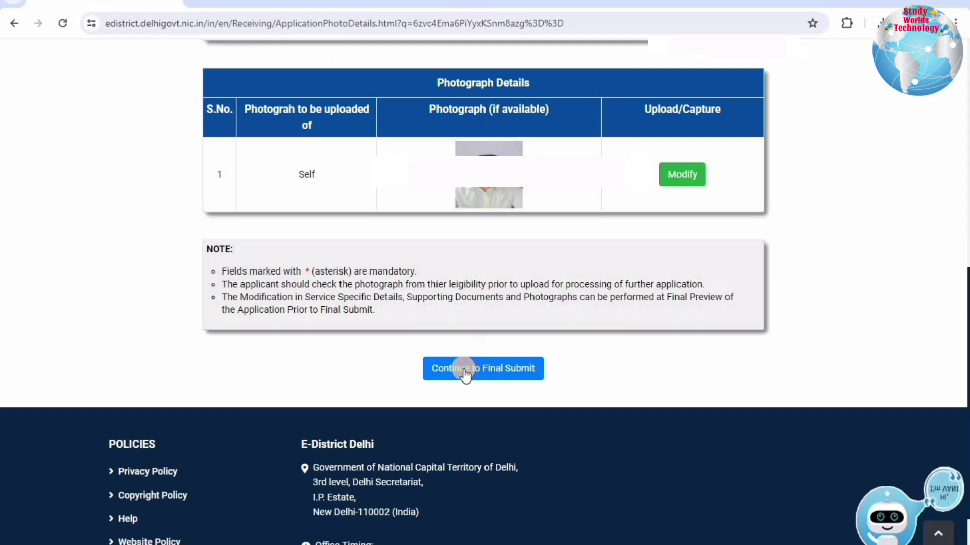
left_click(464, 371)
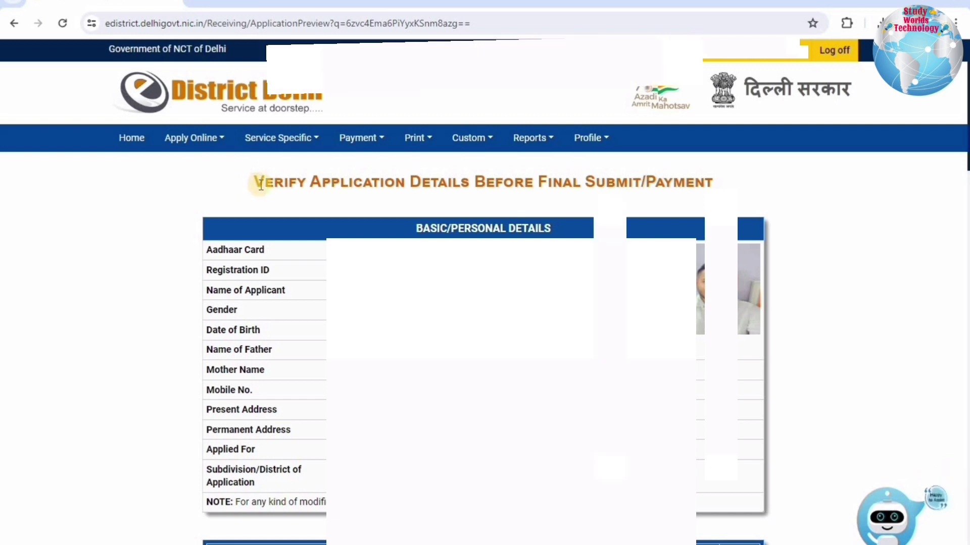
Final-submit the application, accept the declaration, and verify with the received OTP.
scroll(277, 184, "down", 15)
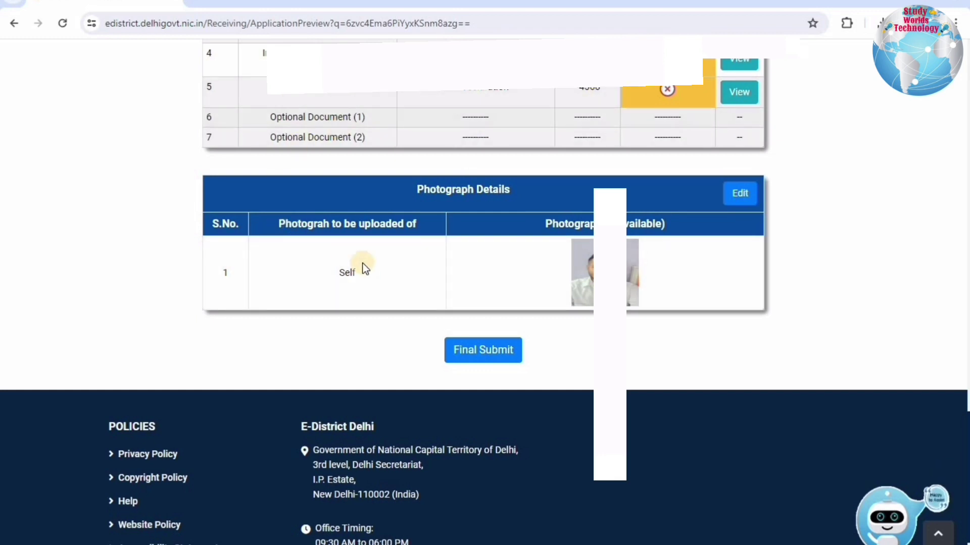
left_click(478, 354)
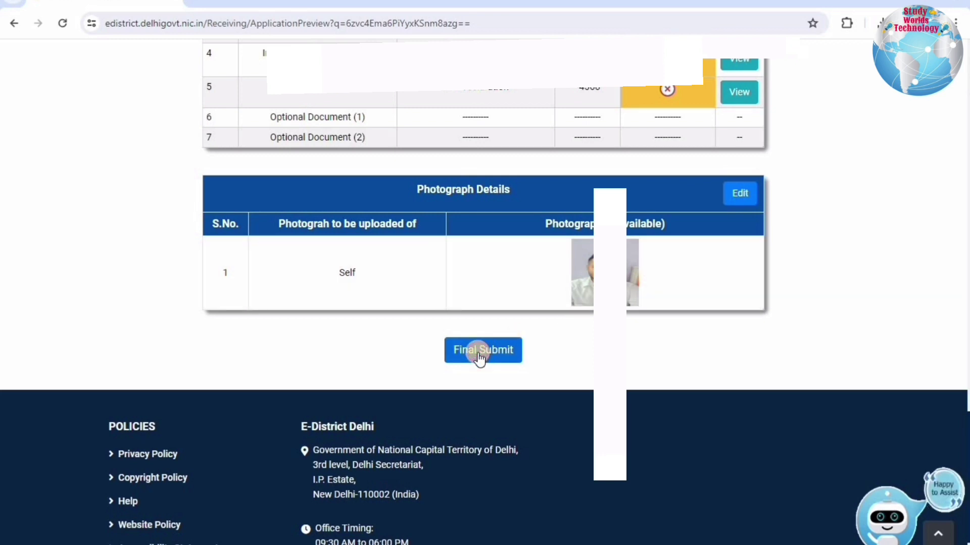
left_click(478, 354)
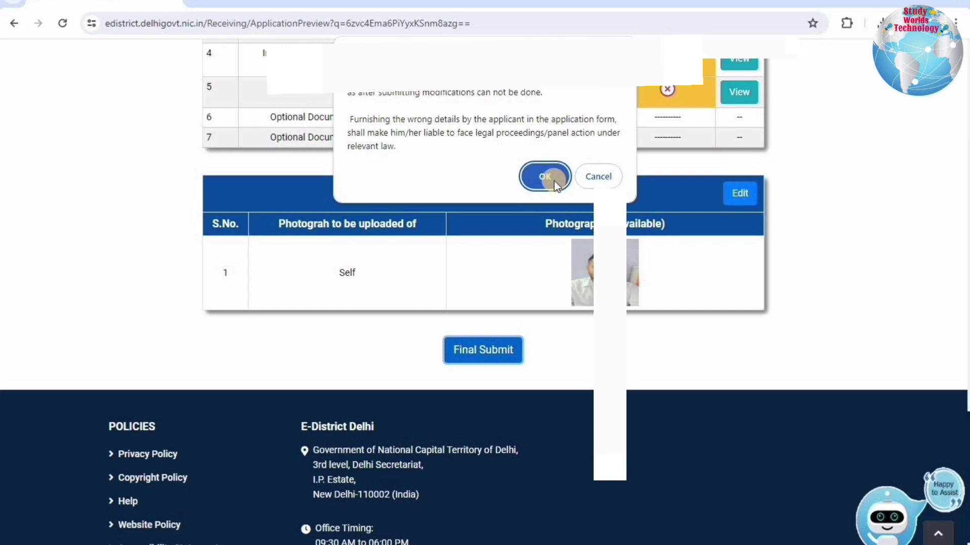
left_click(551, 179)
key("Return")
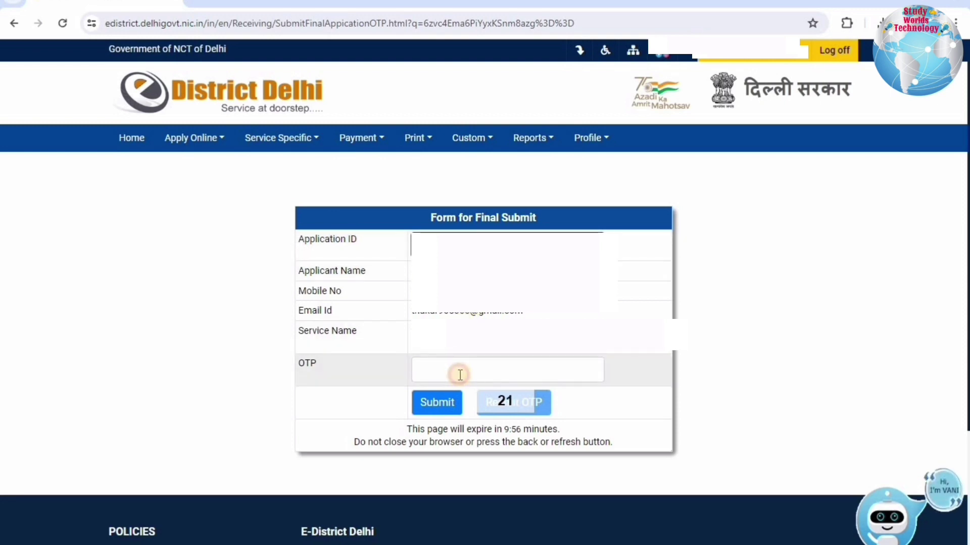
left_click(460, 374)
key("ctrl+v")
key("Return")
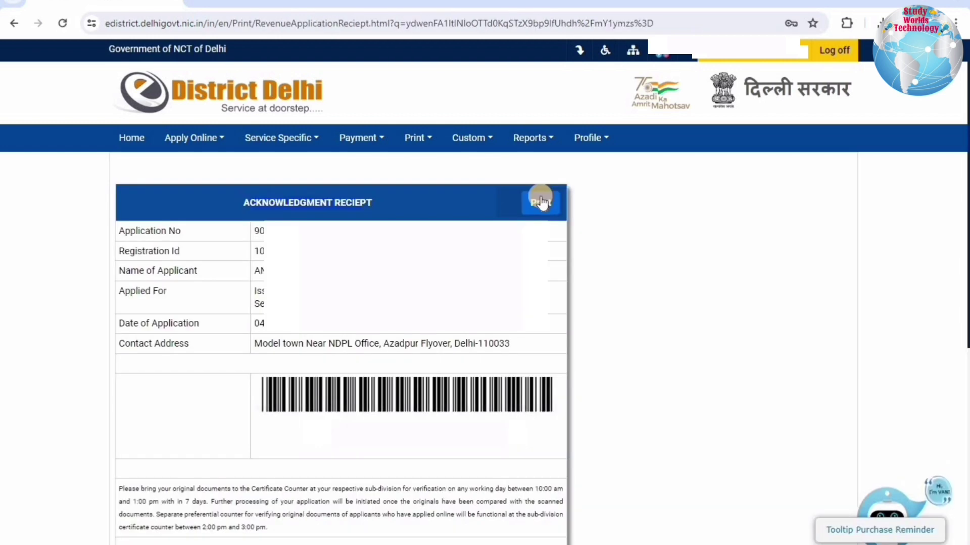
Highlight the receipt's application number, applicant name, contact address and document verification hours.
left_click_drag(130, 231, 264, 232)
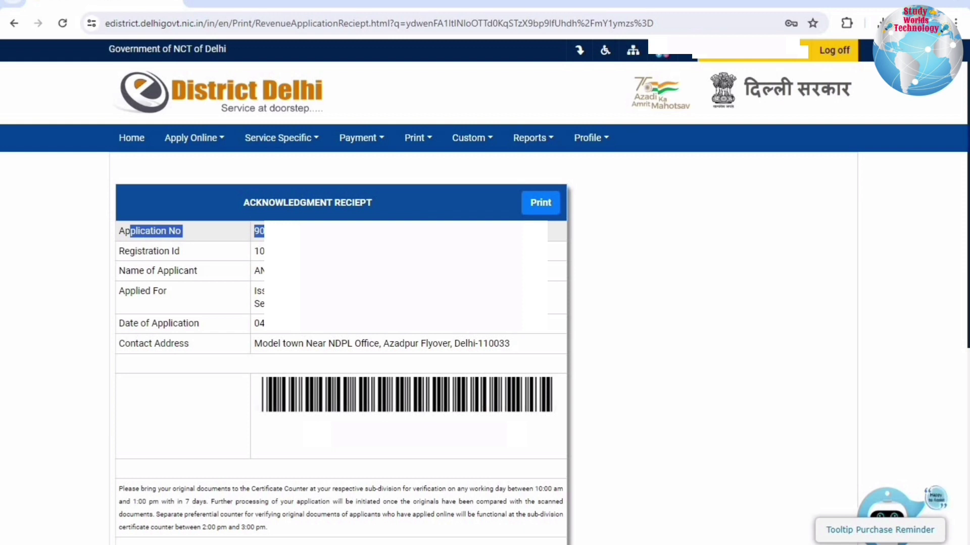
left_click(259, 251)
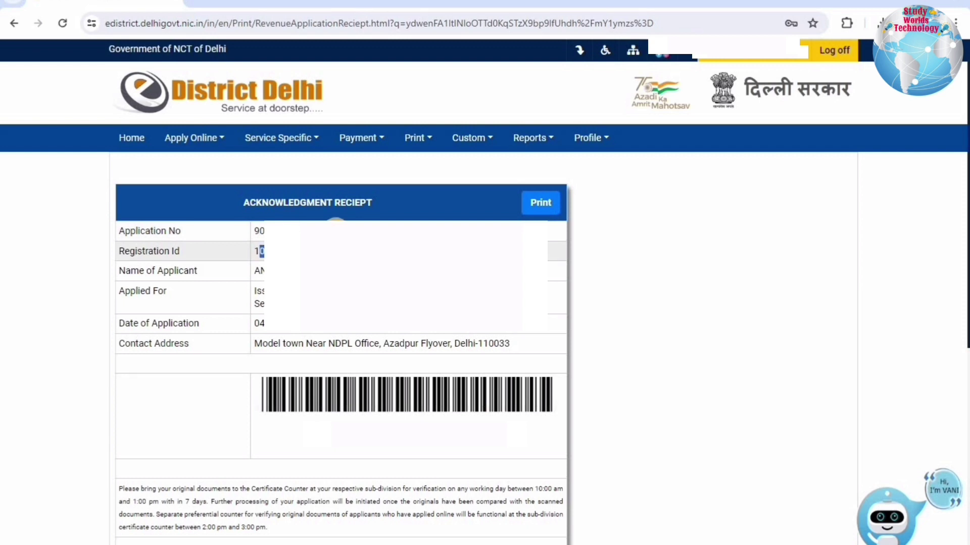
double_click(256, 233)
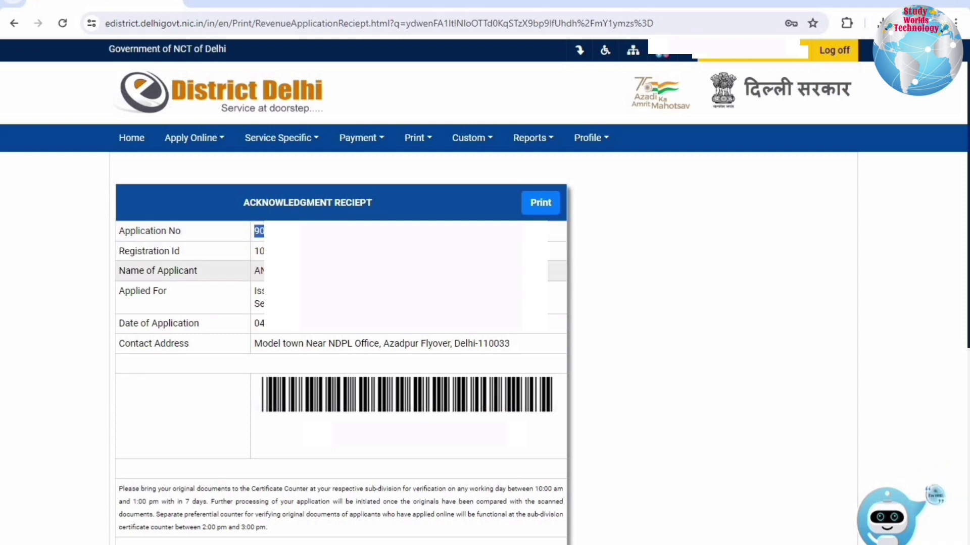
double_click(258, 271)
left_click_drag(282, 333, 381, 342)
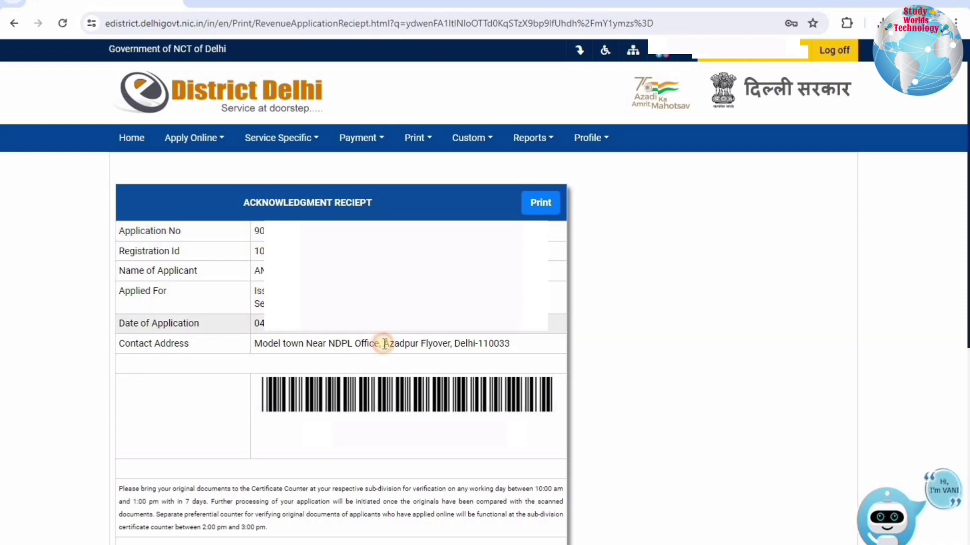
left_click(277, 349)
mouse_move(256, 346)
left_mouse_down()
mouse_move(513, 349)
mouse_move(254, 343)
left_mouse_up()
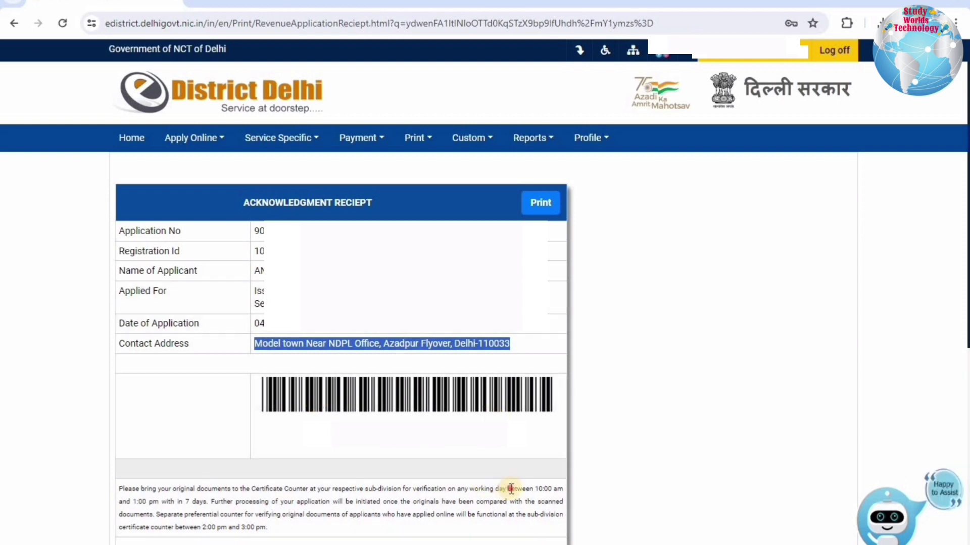
left_click_drag(507, 489, 161, 504)
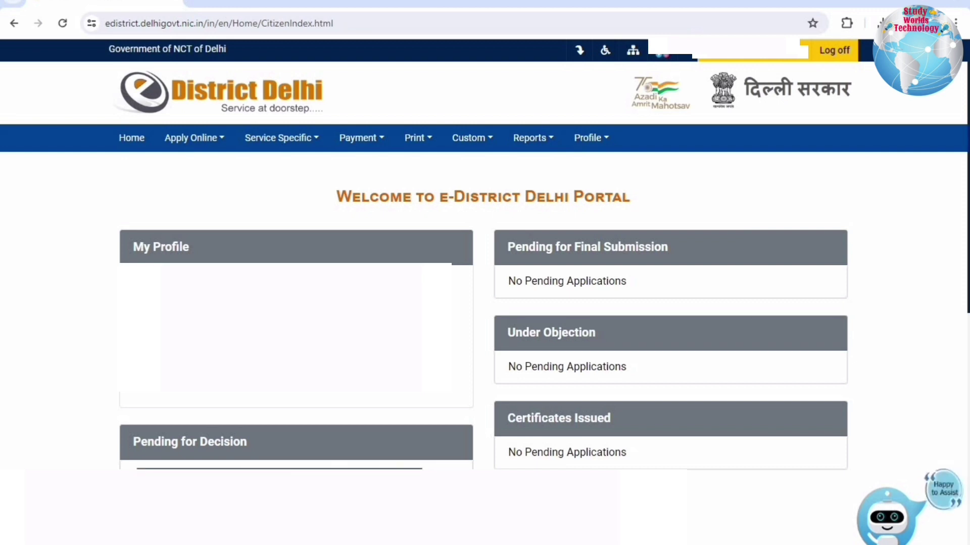
left_click(535, 138)
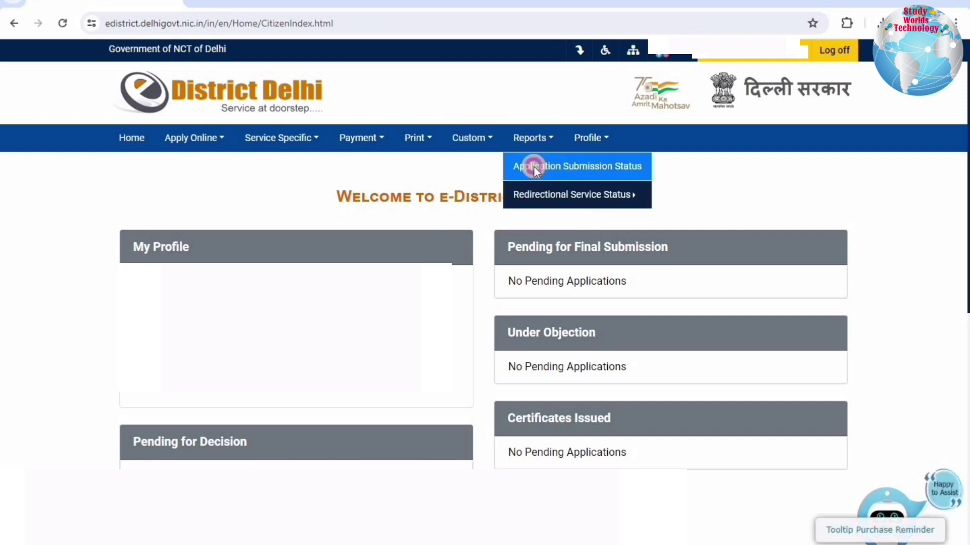
left_click(534, 168)
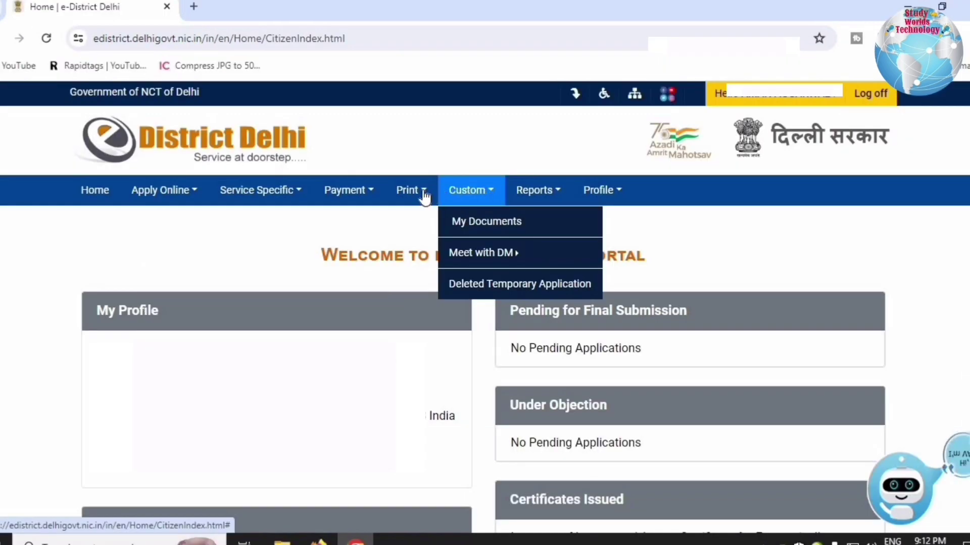
Open Print > Certificate, fill the certificate number, and pick a 1996 birth date.
left_click(415, 193)
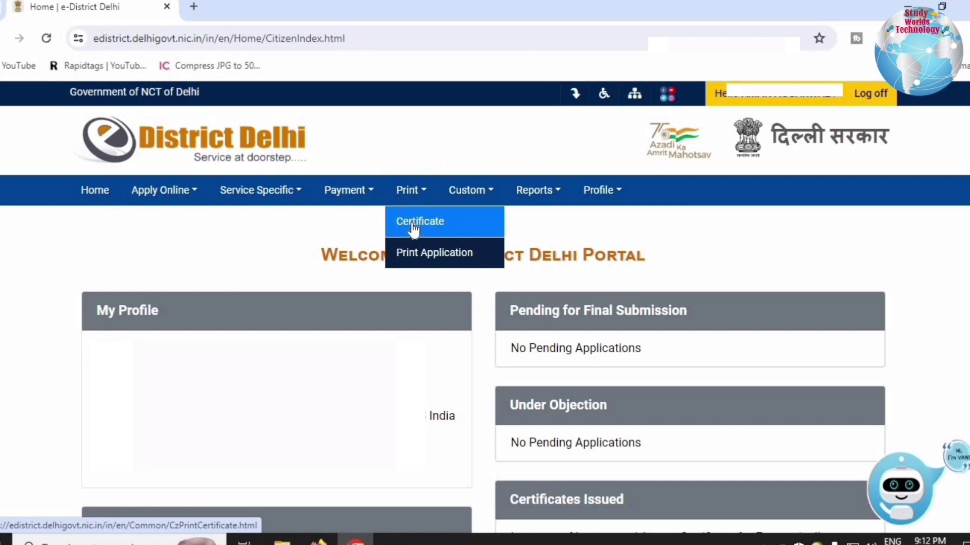
left_click(413, 226)
left_click(404, 303)
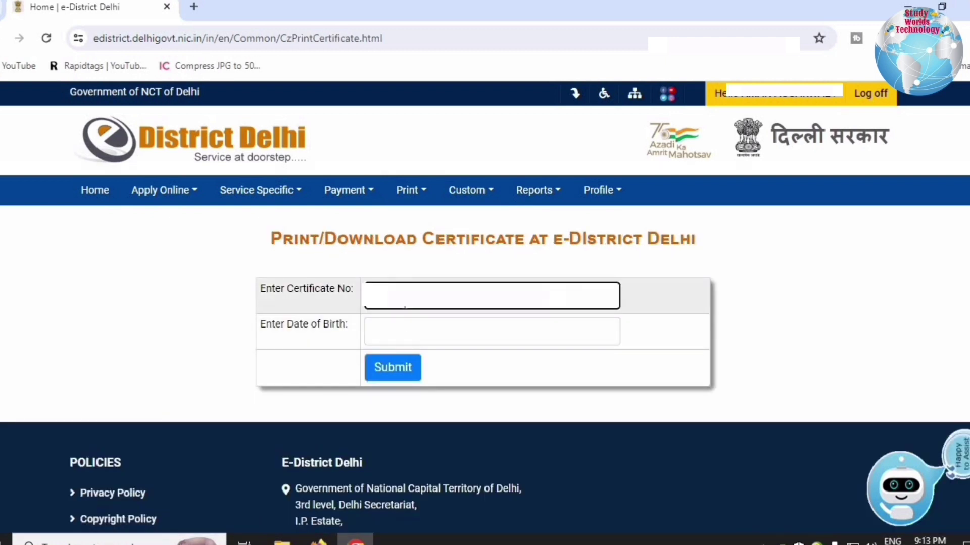
left_click(413, 337)
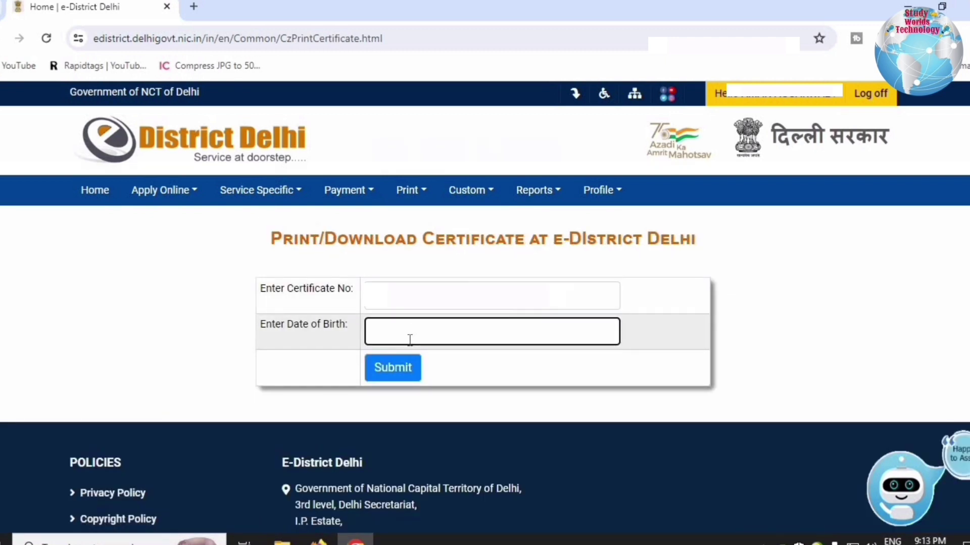
left_click(409, 340)
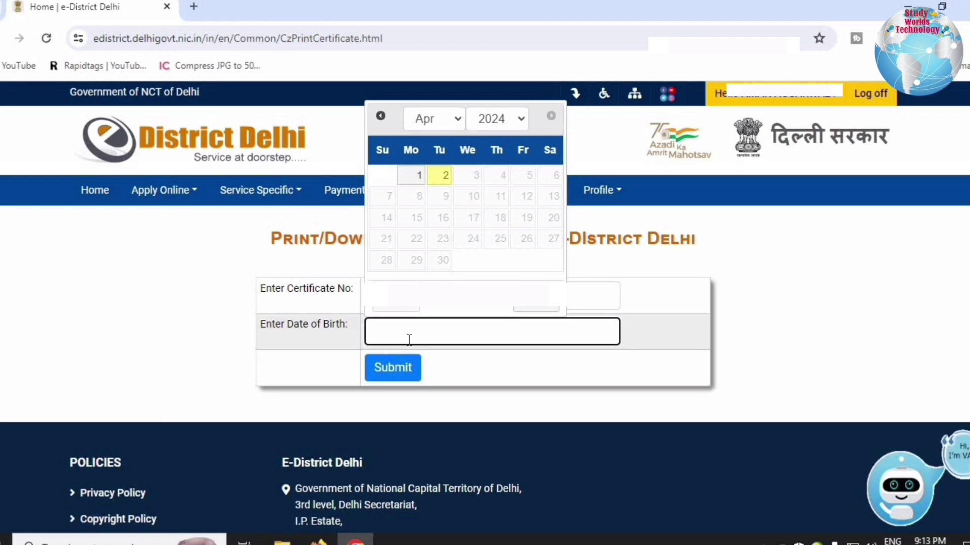
left_click(523, 117)
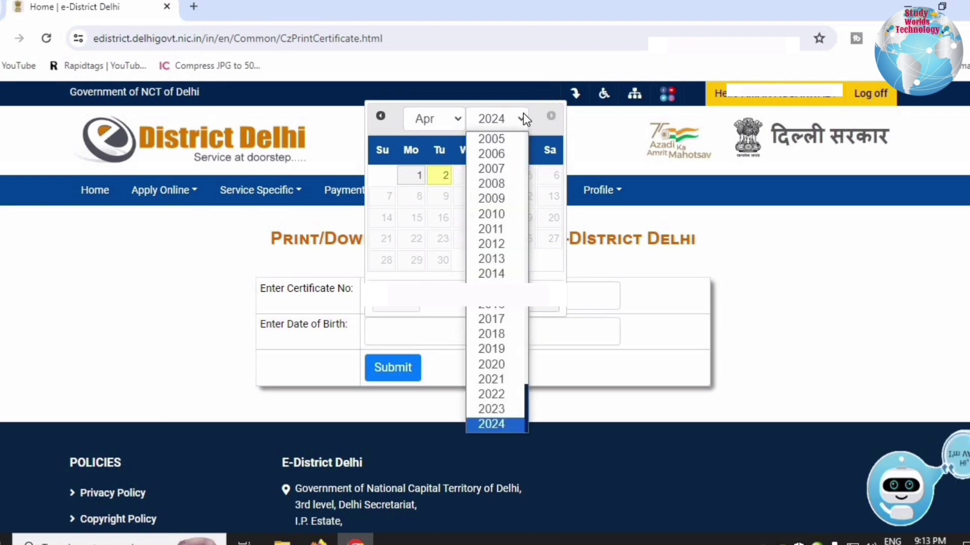
scroll(511, 262, "up", 6)
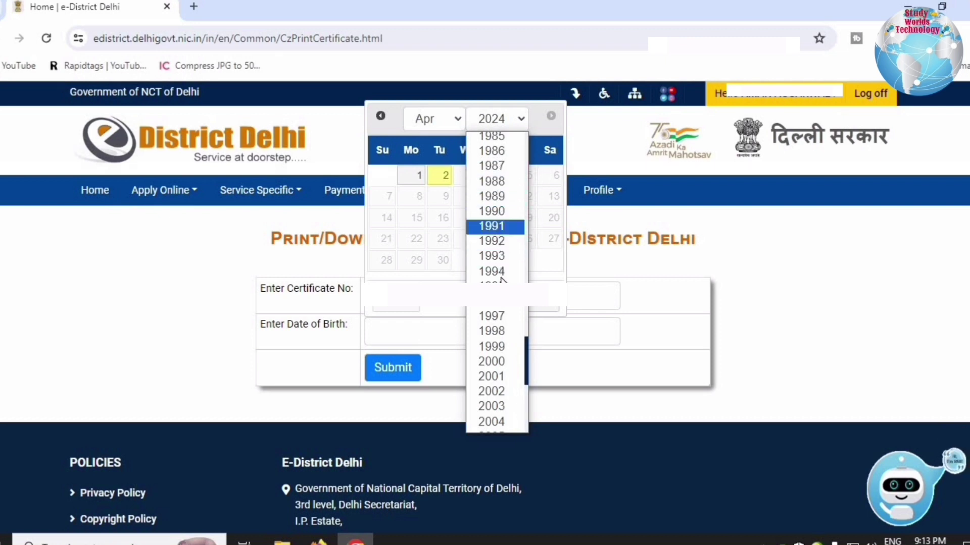
left_click(497, 302)
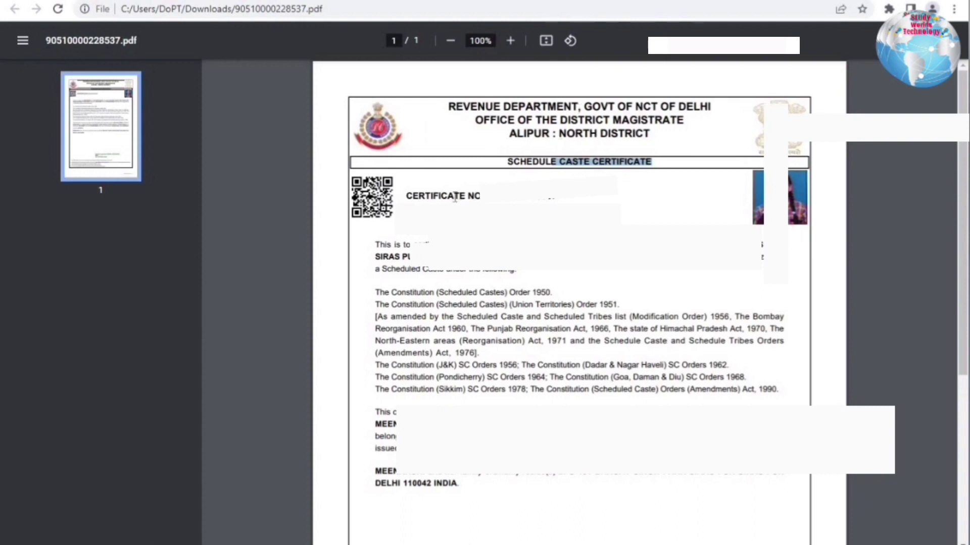
left_click_drag(449, 196, 593, 200)
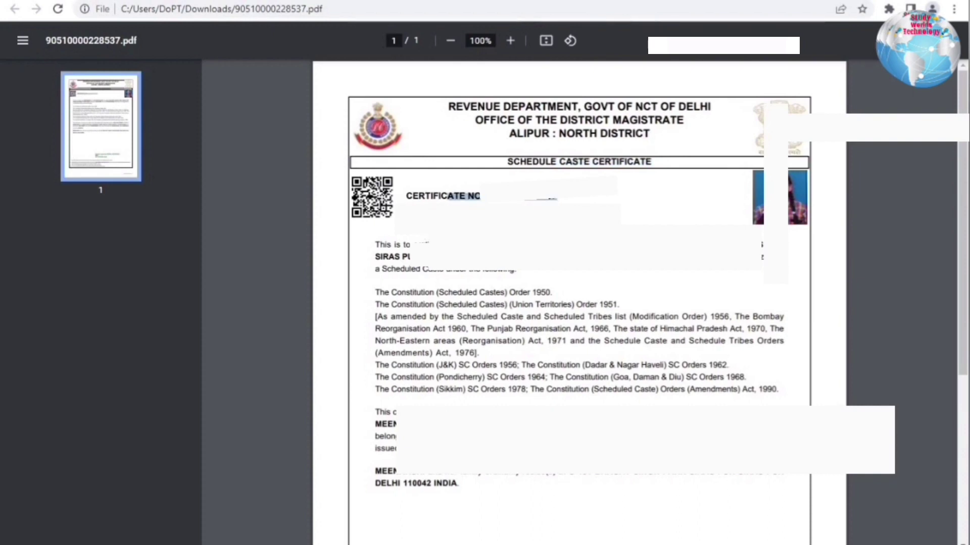
left_click(581, 212)
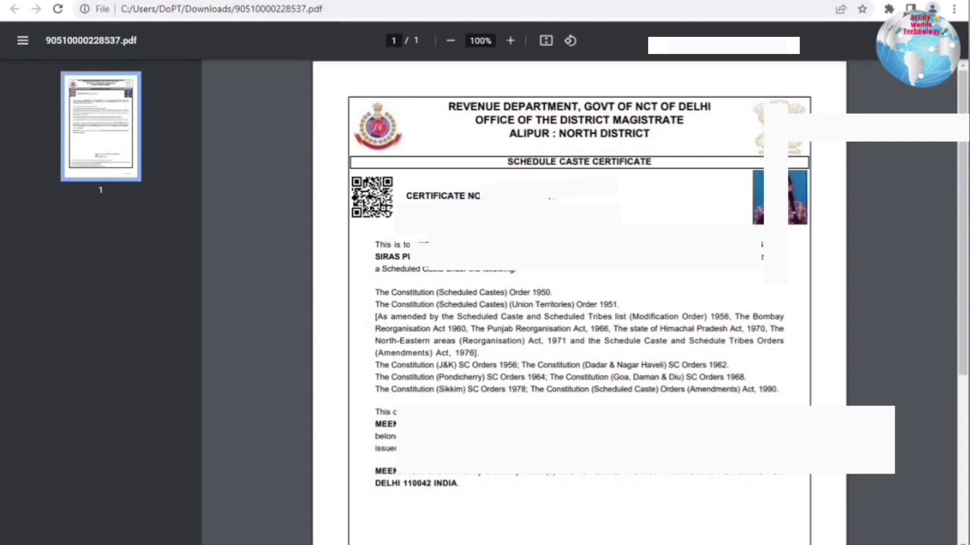